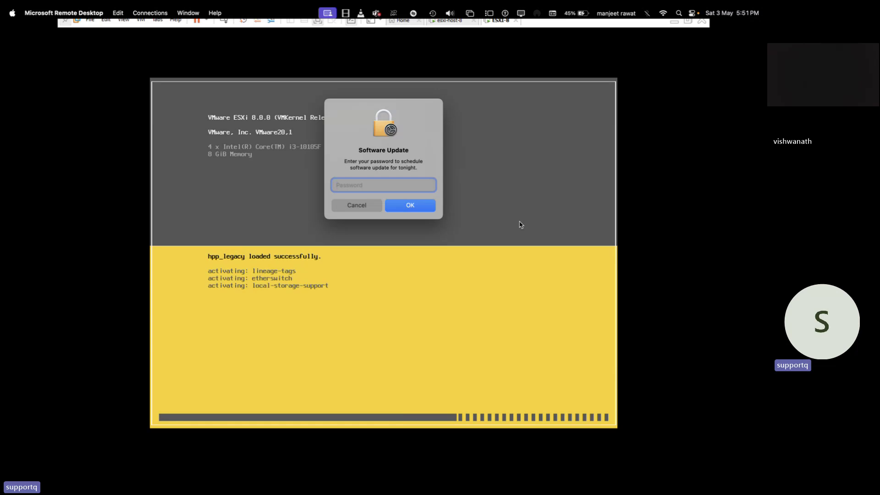
pyautogui.click(364, 208)
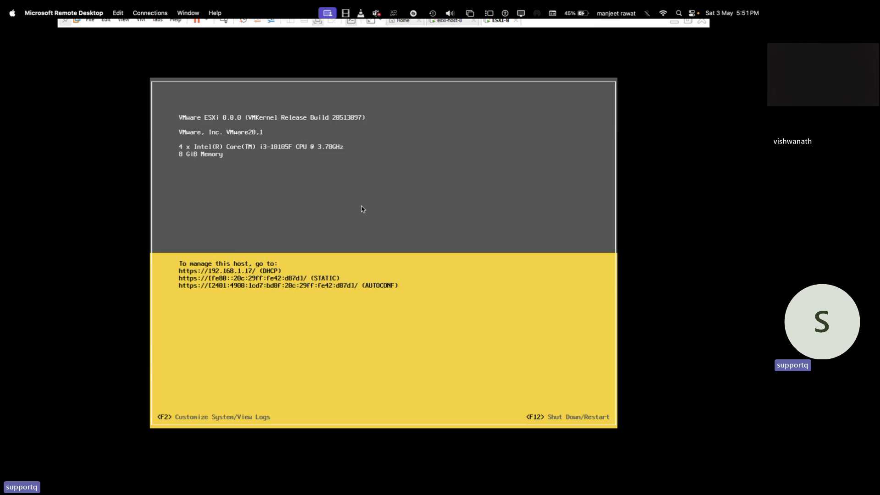
# Minimize the ESXi console, close the Google Drive window and open a new Chrome window with the first profile.
pyautogui.click(675, 22)
pyautogui.click(439, 440)
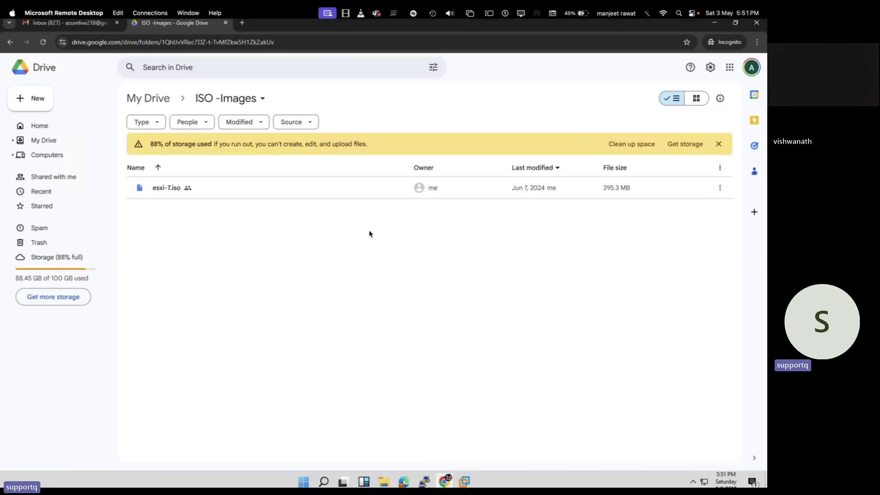
pyautogui.click(225, 23)
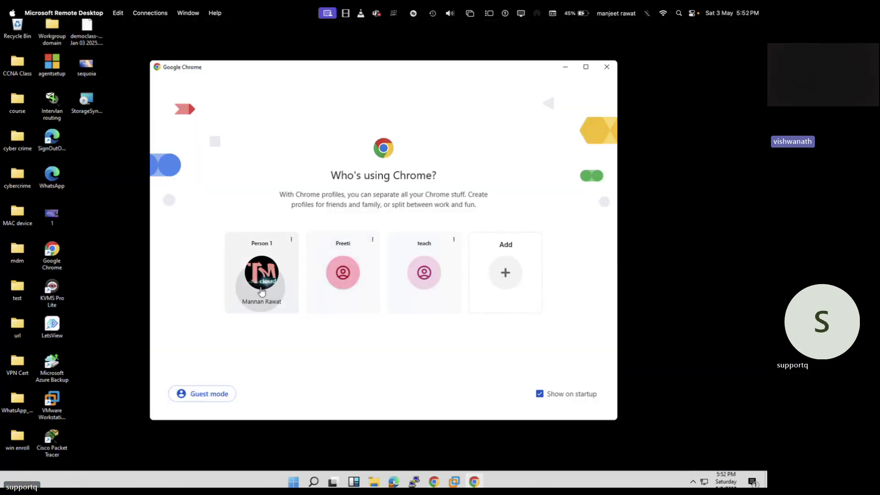
pyautogui.click(260, 289)
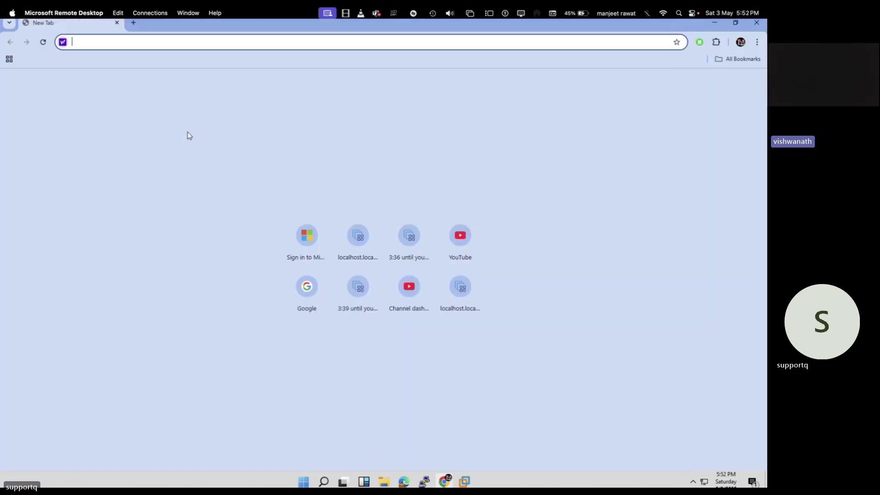
pyautogui.write('192.168.1.15/ui/#/host/vms/')
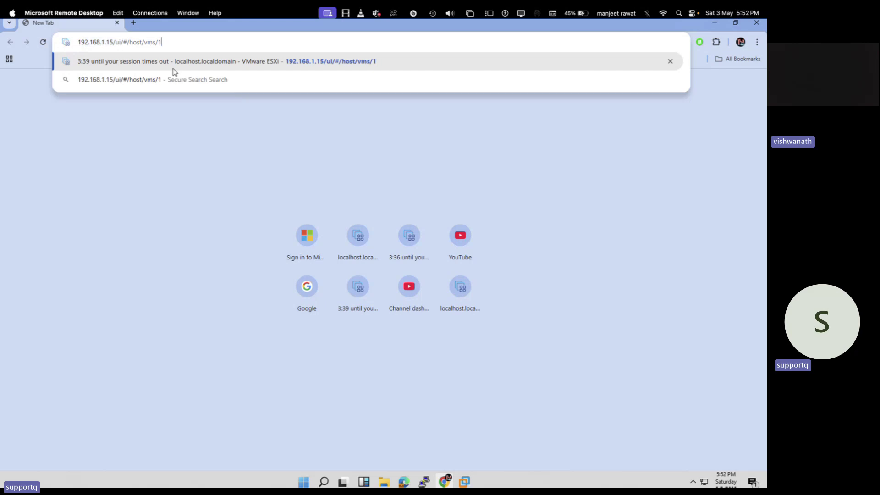
pyautogui.press('BackSpace')
pyautogui.press('BackSpace')
pyautogui.press('BackSpace')
pyautogui.press('BackSpace')
pyautogui.press('BackSpace')
pyautogui.press('BackSpace')
pyautogui.press('BackSpace')
pyautogui.press('BackSpace')
pyautogui.press('BackSpace')
pyautogui.press('BackSpace')
pyautogui.press('BackSpace')
pyautogui.press('BackSpace')
pyautogui.press('BackSpace')
pyautogui.press('BackSpace')
pyautogui.press('BackSpace')
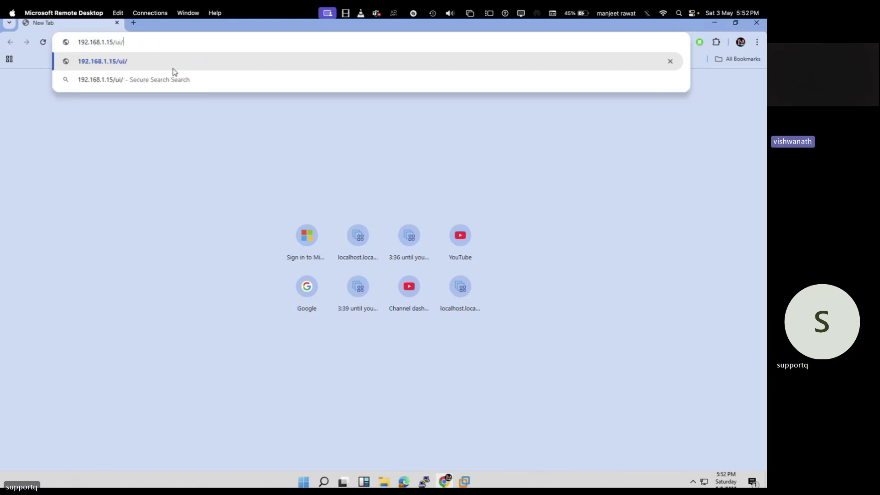
pyautogui.press('BackSpace')
pyautogui.press('BackSpace')
pyautogui.write('17')
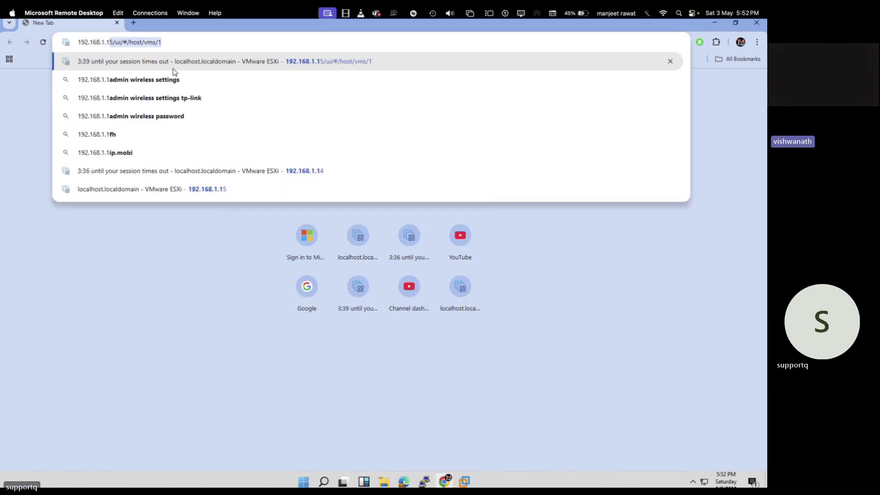
pyautogui.press('Return')
pyautogui.click(268, 297)
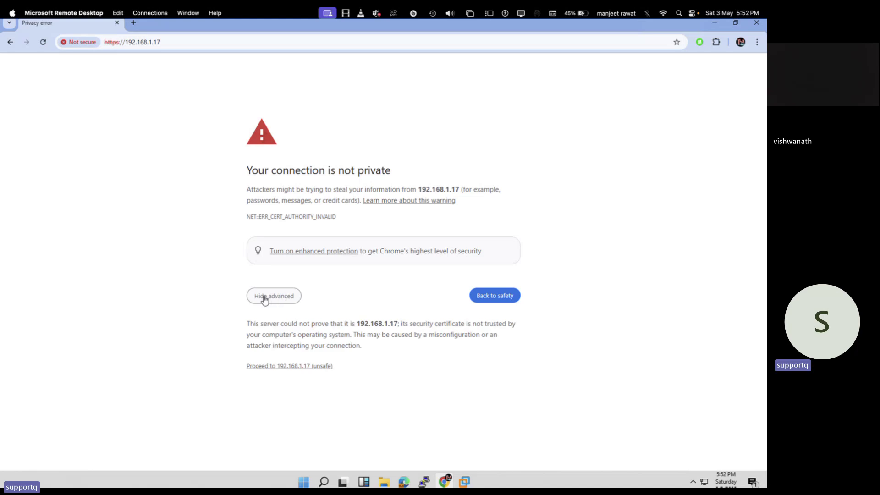
# Proceed past the certificate warning and log in to the ESXi Host Client as root with the password.
pyautogui.click(289, 367)
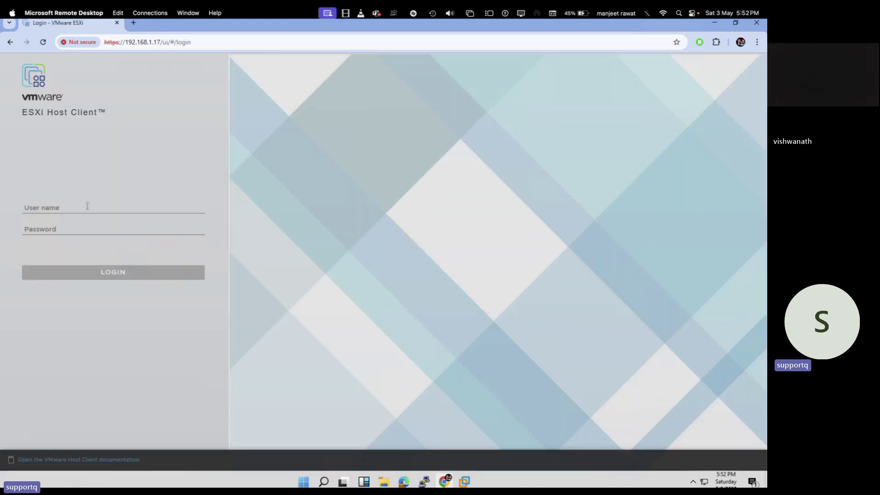
pyautogui.click(82, 209)
pyautogui.write('root')
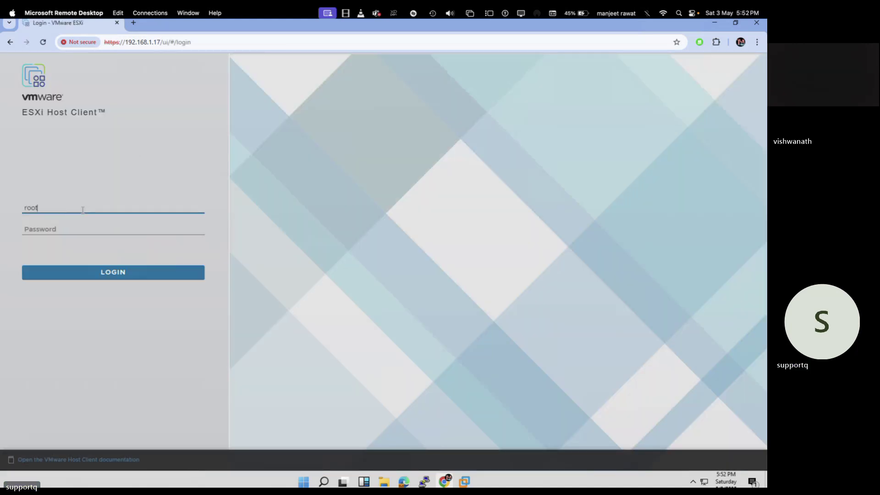
pyautogui.press('Tab')
pyautogui.write('*********')
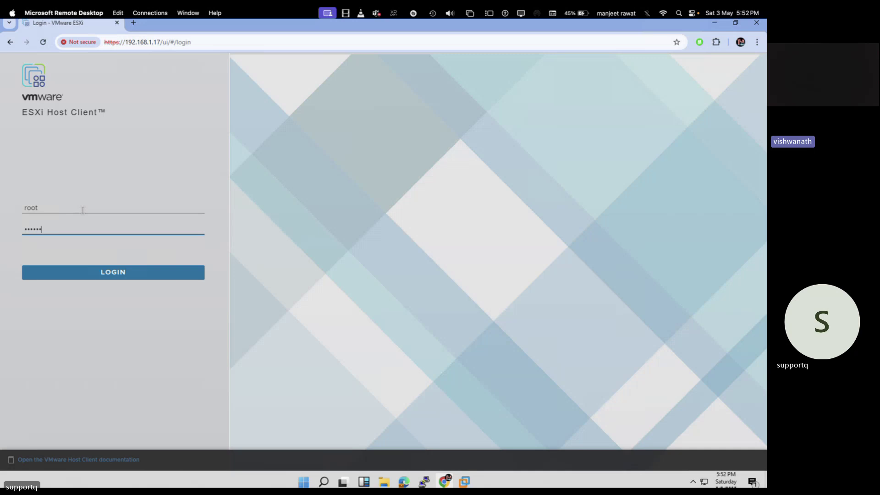
pyautogui.press('Return')
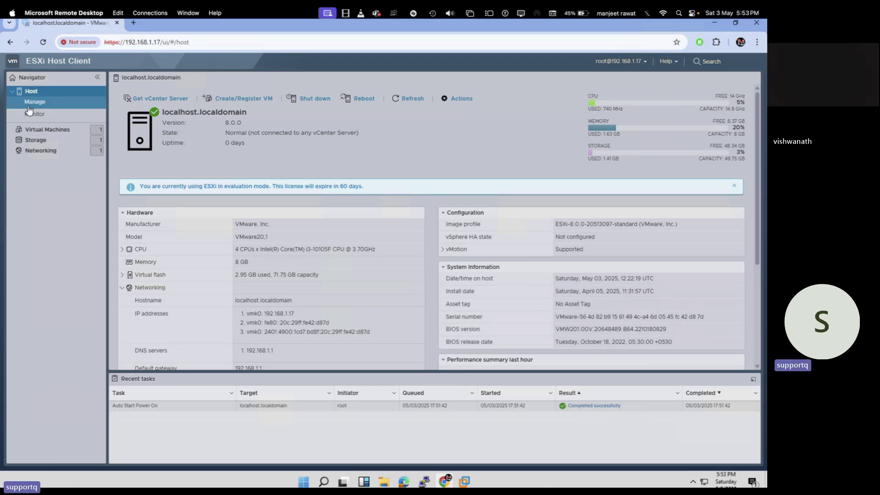
# Power on the Win-10 VM and review the failure details (host lacks Intel VT-x), then dismiss the banner.
pyautogui.click(46, 129)
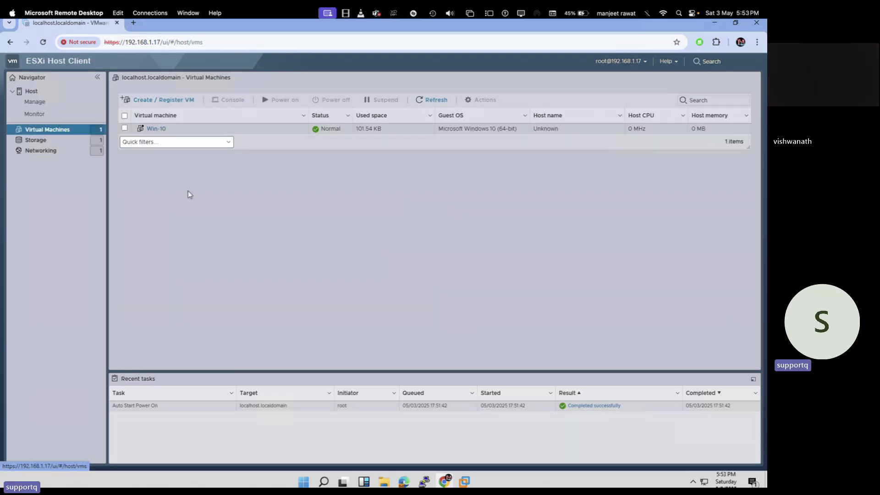
pyautogui.click(156, 129)
pyautogui.click(193, 143)
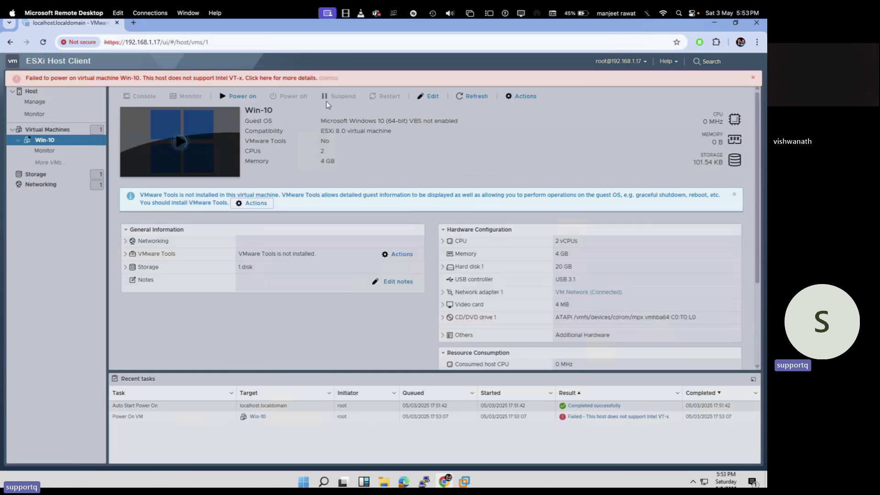
pyautogui.click(306, 78)
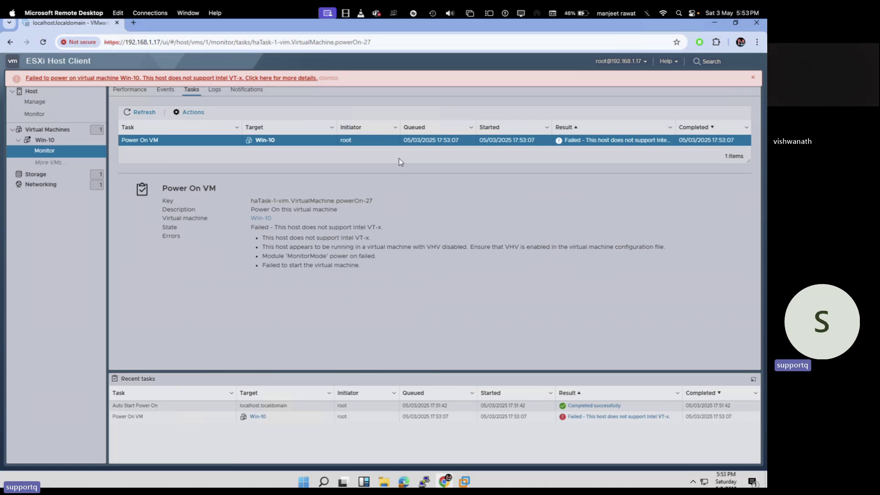
pyautogui.click(752, 78)
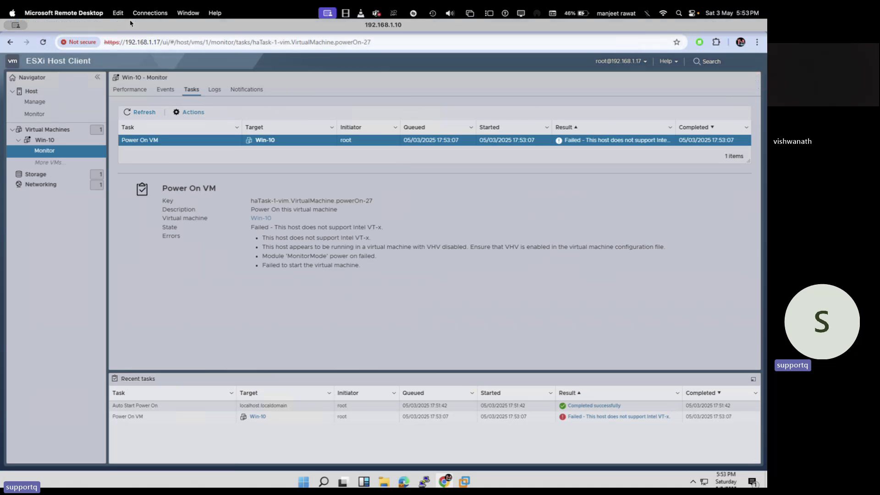
# Close Chrome and view the ESXI-8 VM's Processors settings, cancelling without changes.
pyautogui.click(757, 26)
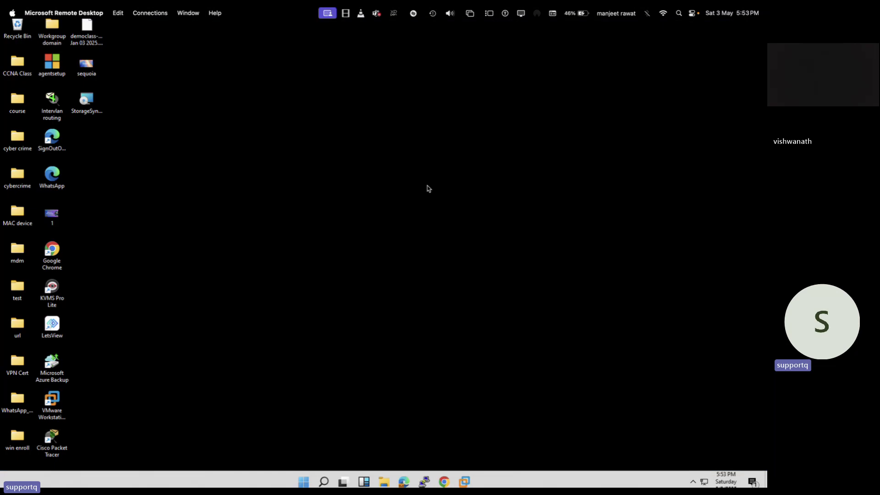
pyautogui.moveTo(472, 484)
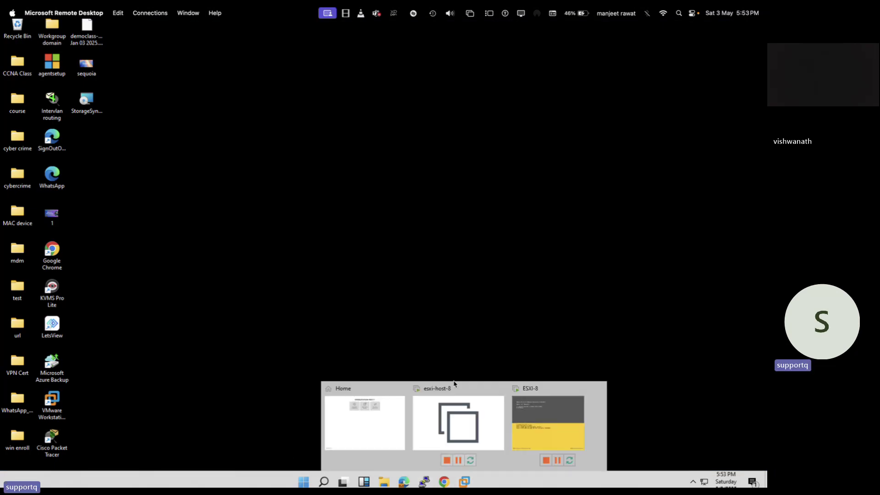
pyautogui.click(533, 424)
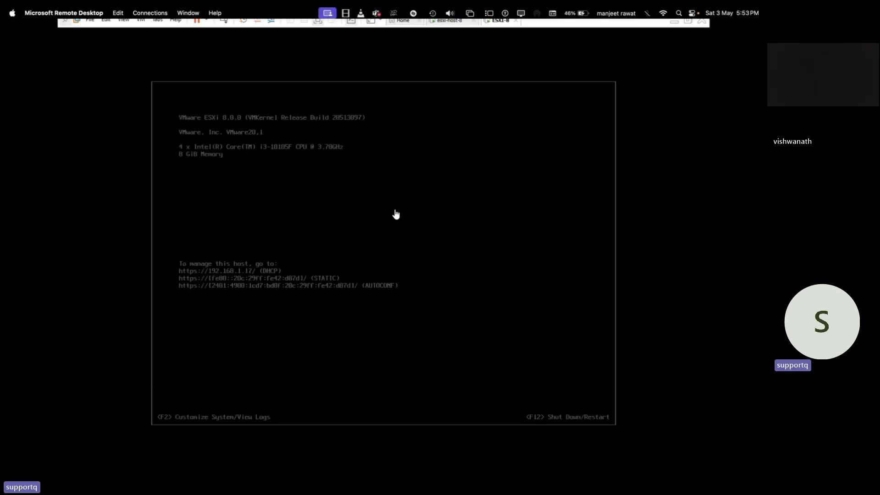
pyautogui.rightClick(496, 25)
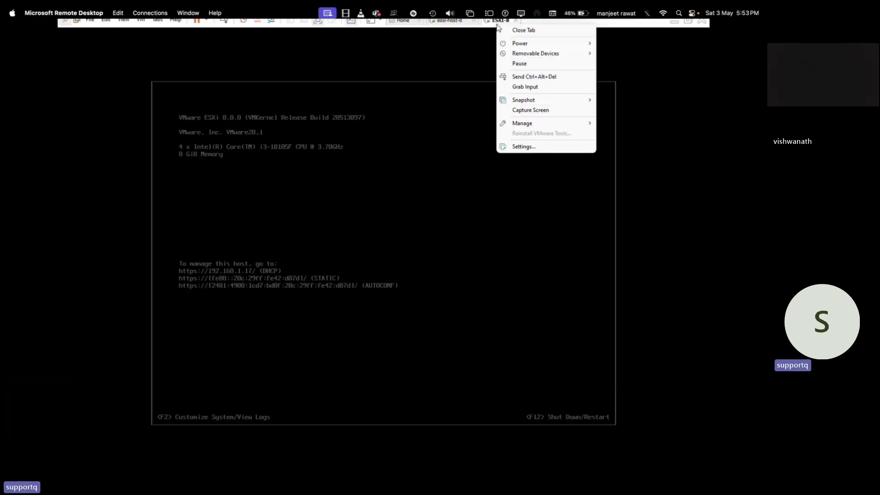
pyautogui.click(522, 146)
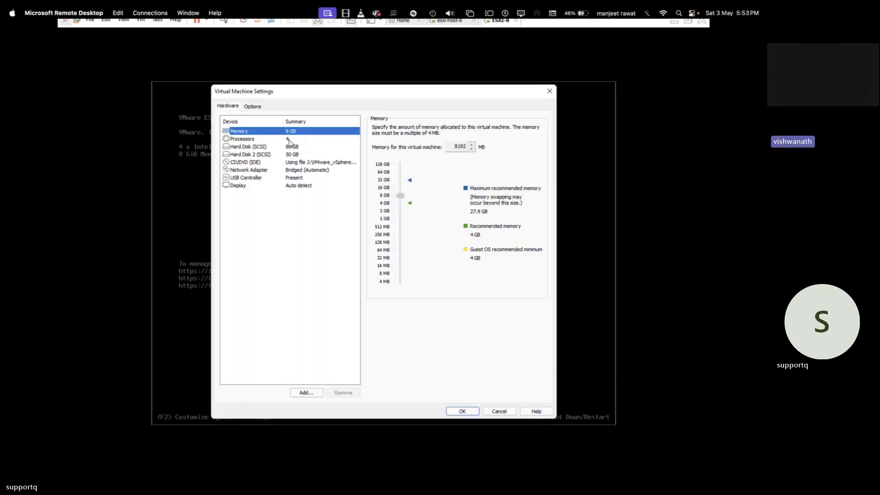
pyautogui.click(289, 140)
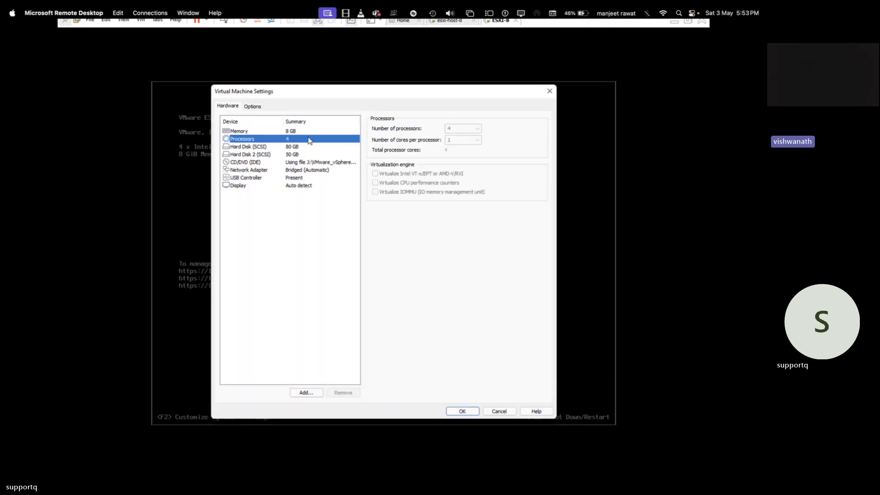
pyautogui.click(498, 411)
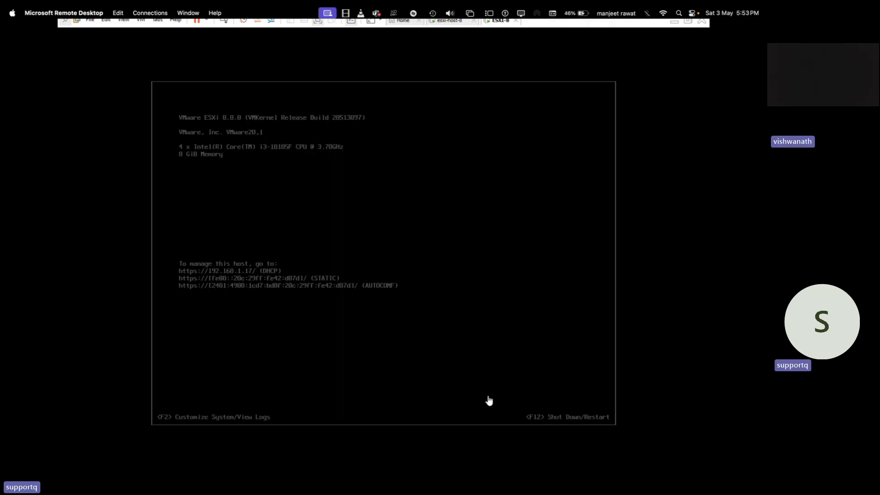
# Power off the ESXI-8 virtual machine from its tab's Power menu.
pyautogui.rightClick(499, 25)
pyautogui.moveTo(518, 40)
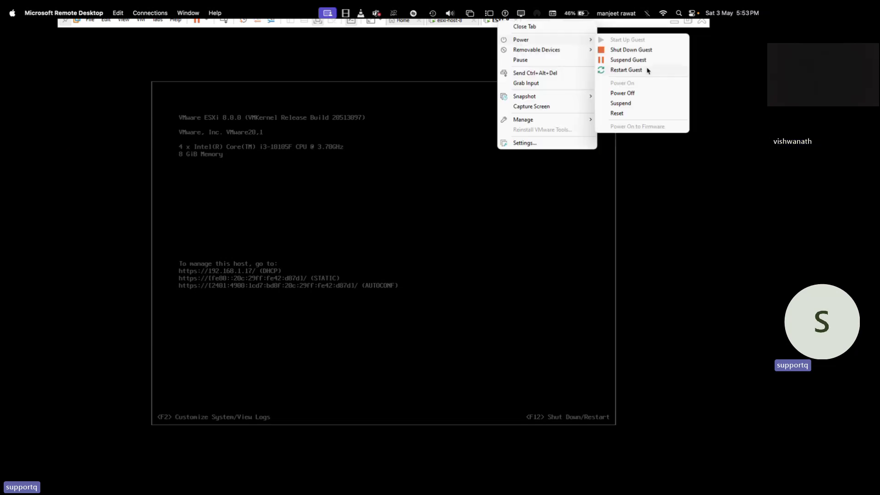
pyautogui.click(620, 94)
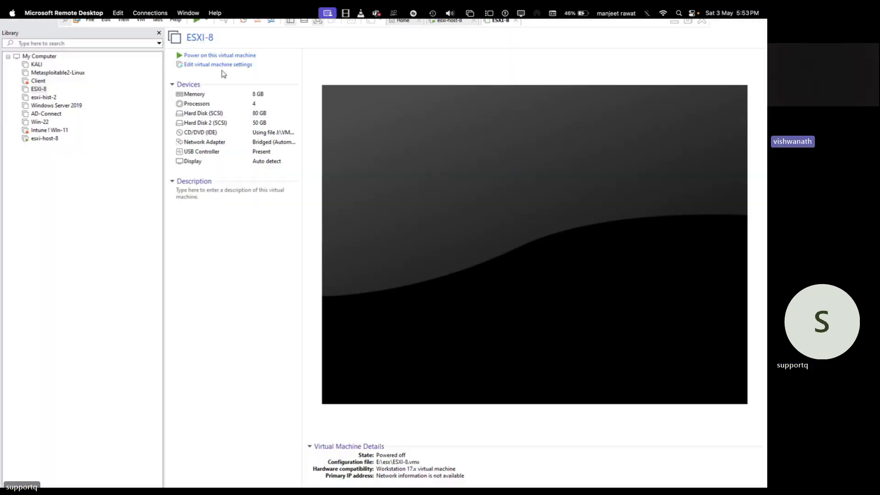
# Close the esxi-host-8 console tab, return to the Remote Desktop space and launch Chrome.
pyautogui.doubleClick(45, 138)
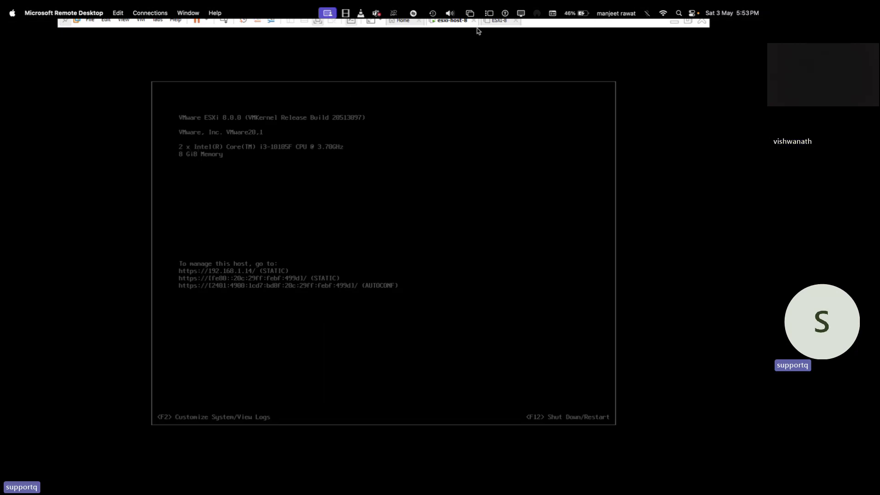
pyautogui.click(515, 21)
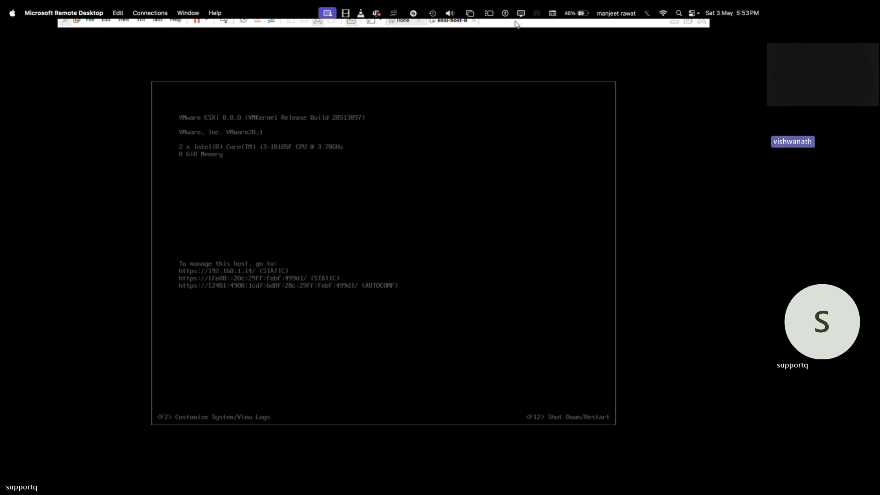
pyautogui.hotkey('ctrl', 'Left')
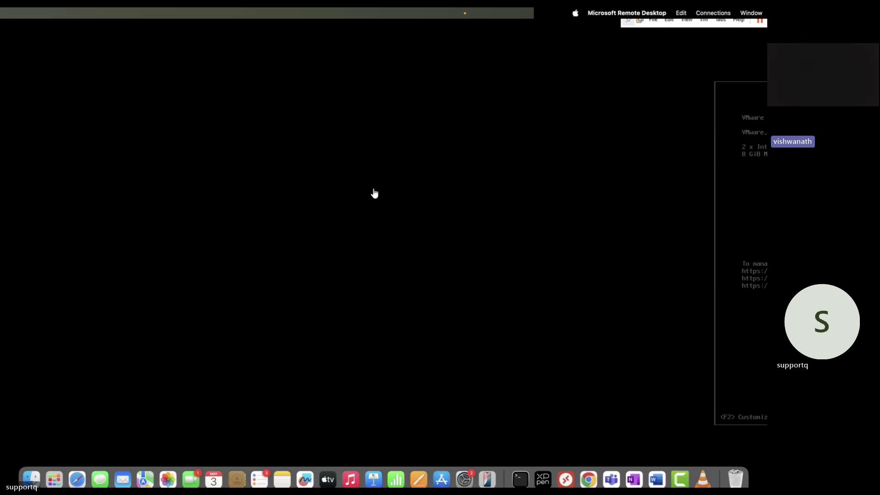
pyautogui.hotkey('ctrl', 'Right')
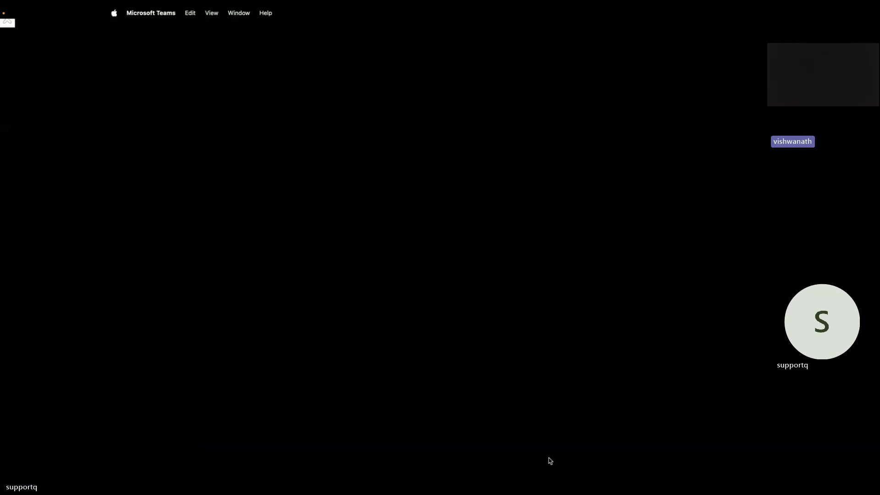
pyautogui.hotkey('ctrl', 'Right')
pyautogui.hotkey('ctrl', 'Right')
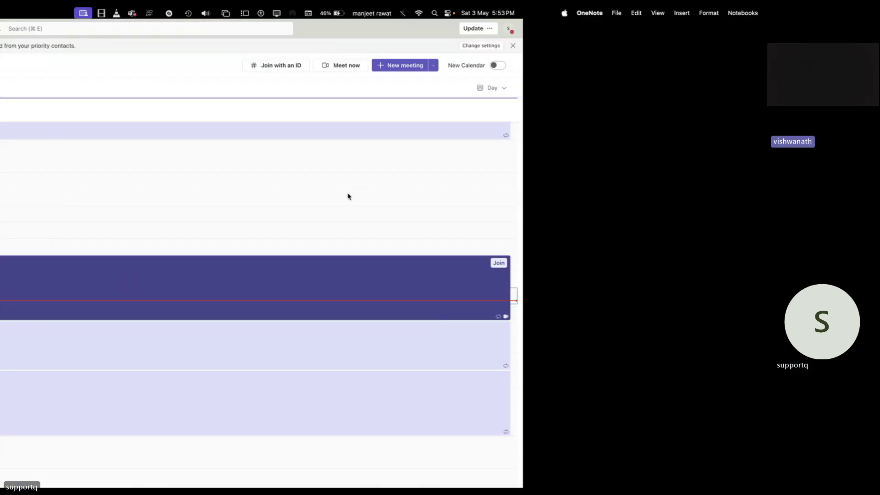
pyautogui.hotkey('ctrl', 'Left')
pyautogui.hotkey('ctrl', 'Left')
pyautogui.hotkey('ctrl', 'Left')
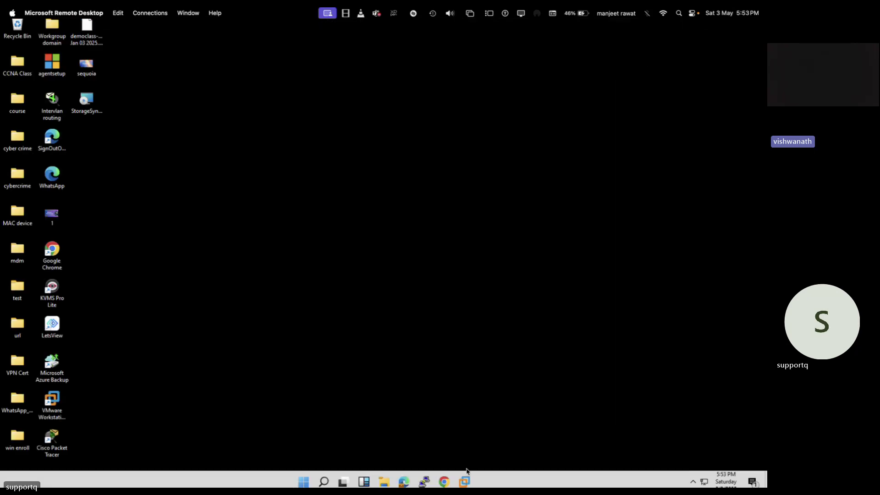
pyautogui.click(444, 481)
# Open Chrome with the chosen profile and load the ESXi login page at 192.168.1.14.
pyautogui.click(261, 311)
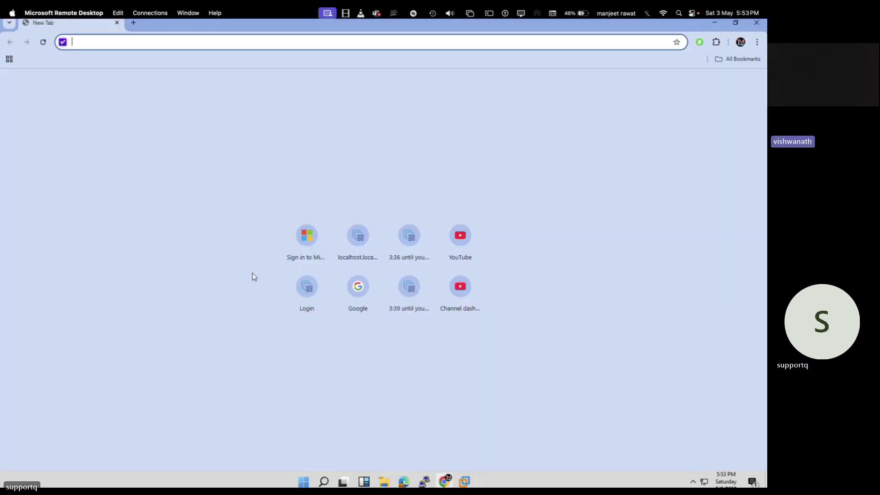
pyautogui.write('192.168.1.15/ui/#/host/vms/1')
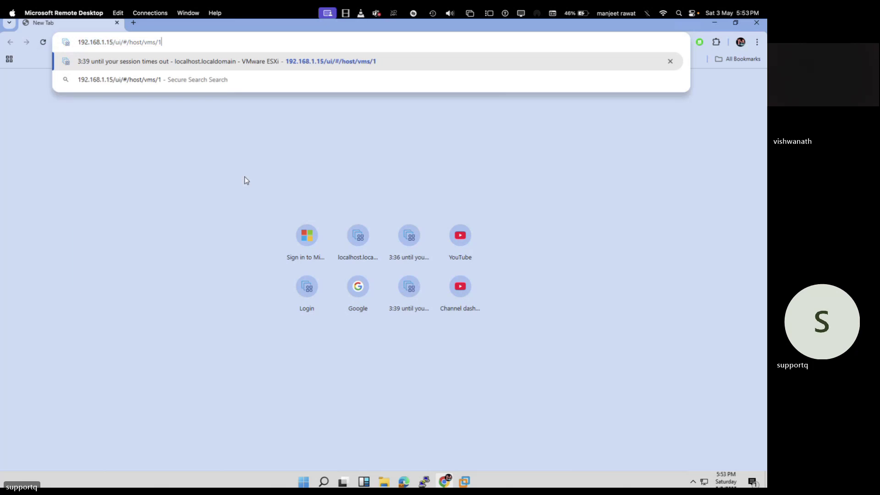
pyautogui.press('BackSpace')
pyautogui.press('BackSpace')
pyautogui.press('BackSpace')
pyautogui.press('BackSpace')
pyautogui.press('BackSpace')
pyautogui.press('BackSpace')
pyautogui.press('BackSpace')
pyautogui.press('BackSpace')
pyautogui.press('BackSpace')
pyautogui.press('BackSpace')
pyautogui.press('BackSpace')
pyautogui.press('BackSpace')
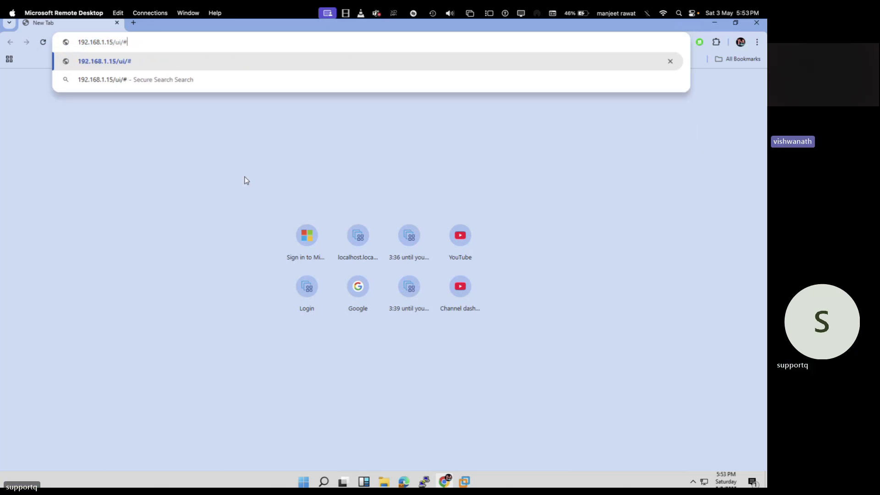
pyautogui.press('BackSpace')
pyautogui.press('BackSpace')
pyautogui.write('4')
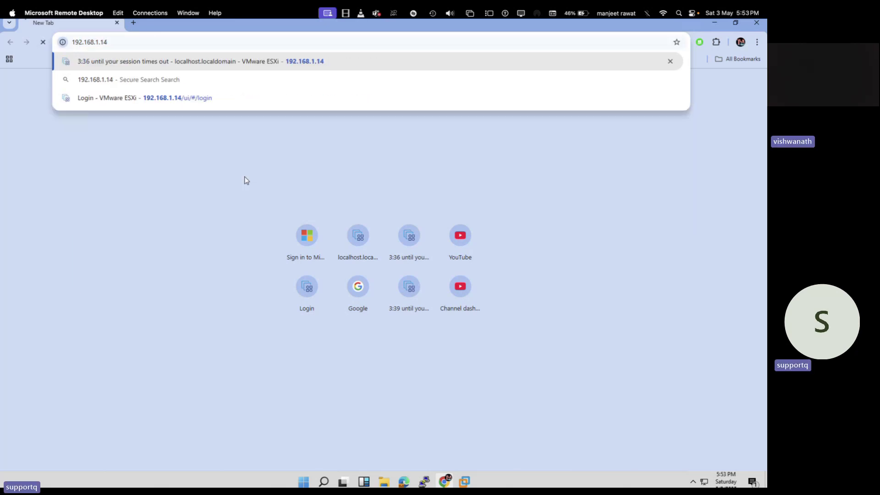
pyautogui.press('Return')
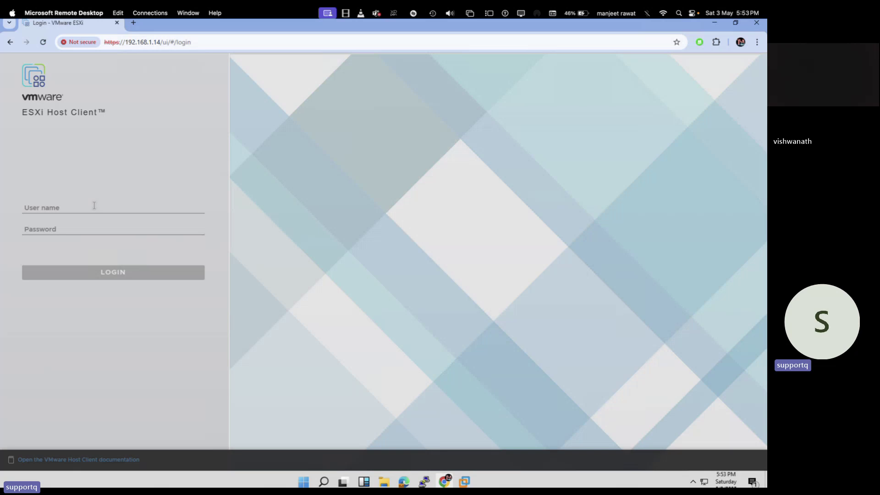
# Log in to the ESXi Host Client as root with the password.
pyautogui.click(94, 205)
pyautogui.write('root')
pyautogui.press('Tab')
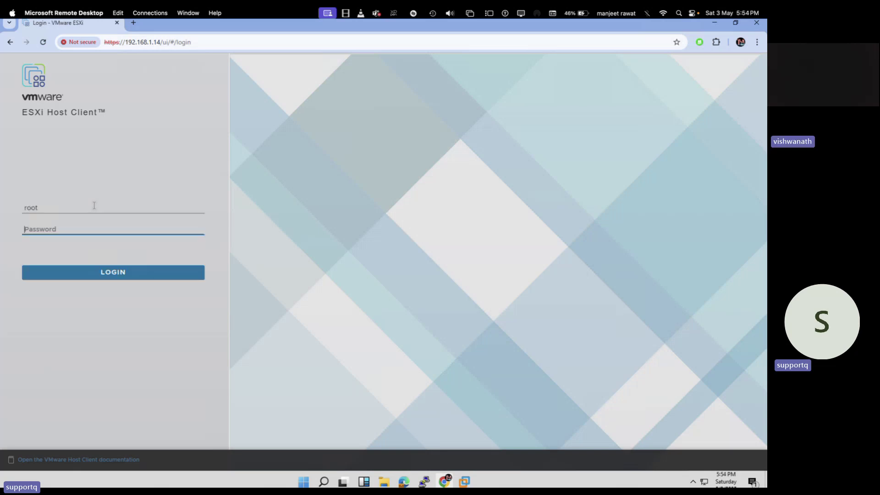
pyautogui.write('••••••••')
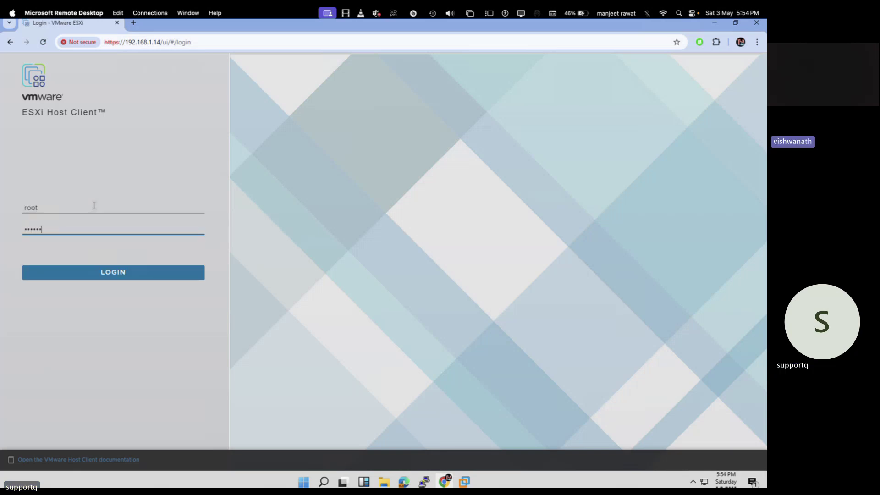
pyautogui.press('Return')
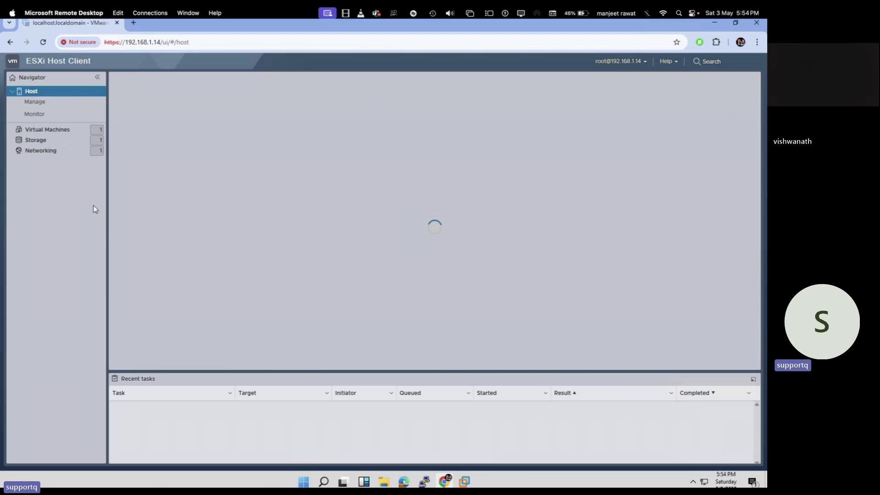
# Select Win-10 from the Virtual Machines list, power it on and open its console.
pyautogui.click(50, 131)
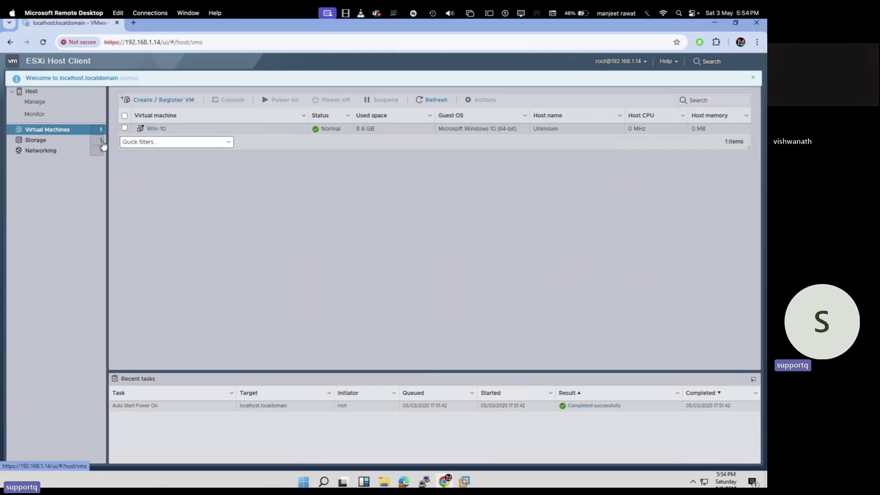
pyautogui.click(151, 131)
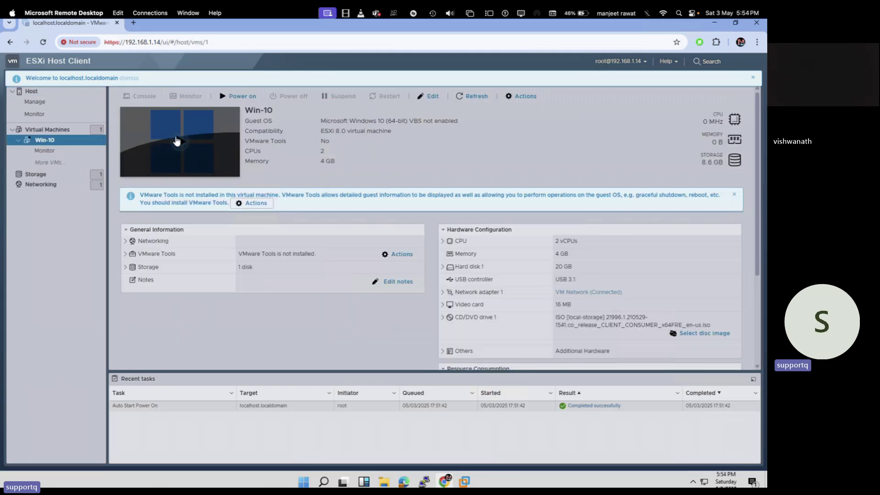
pyautogui.click(179, 141)
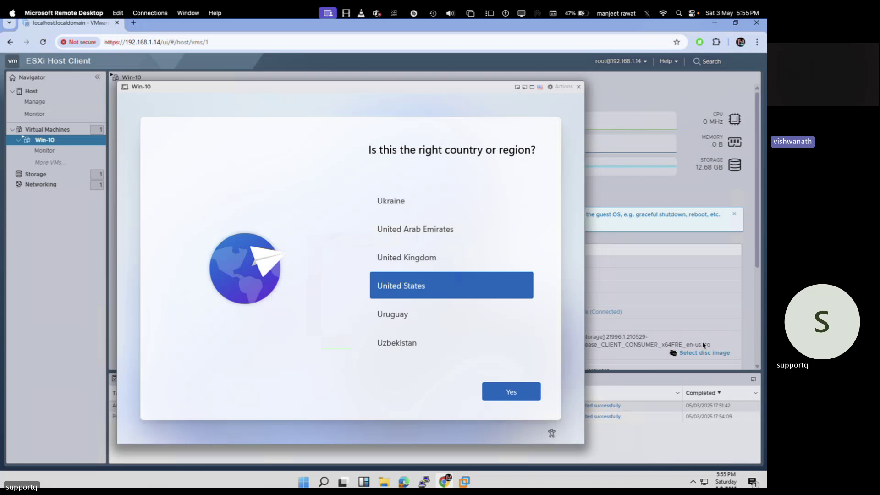
# Confirm United States and the US keyboard layout, and skip adding a second layout.
pyautogui.click(520, 391)
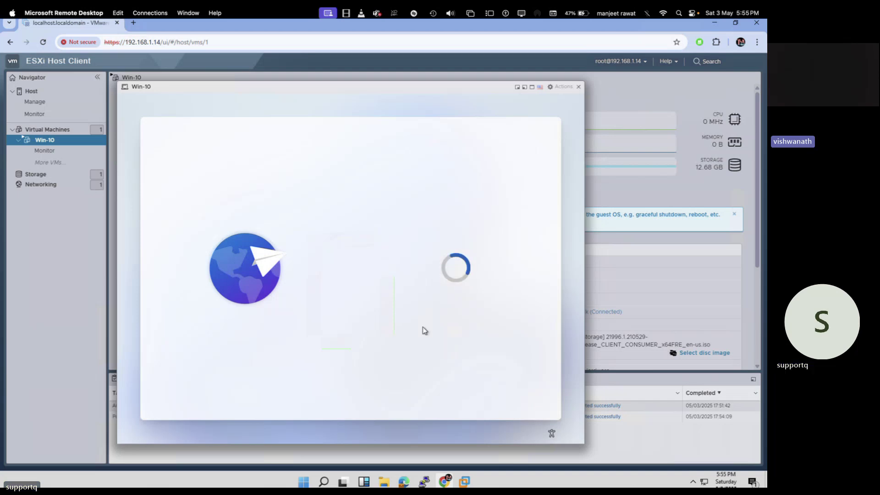
pyautogui.click(508, 393)
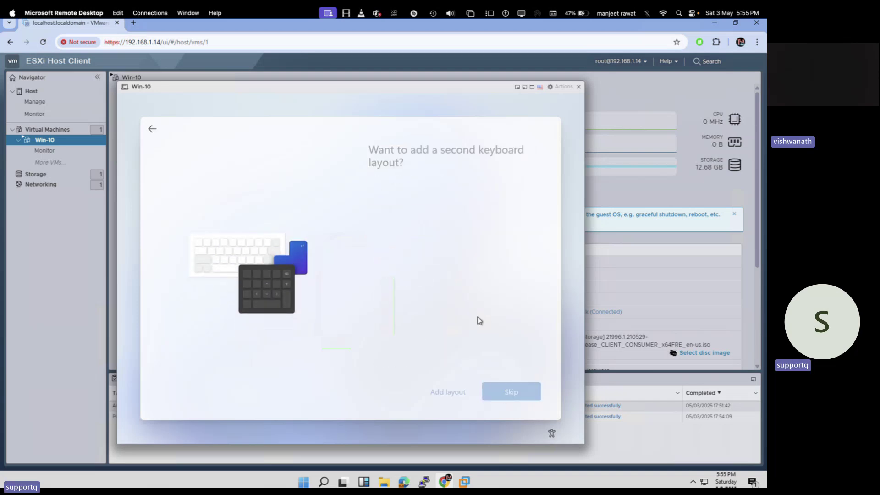
pyautogui.click(508, 391)
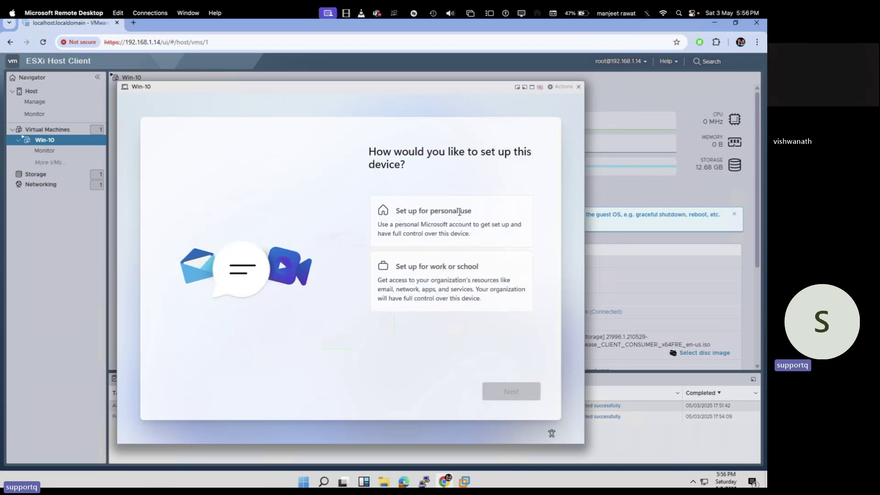
# Choose personal use and sign in with the Microsoft account e-mail address and password.
pyautogui.click(446, 212)
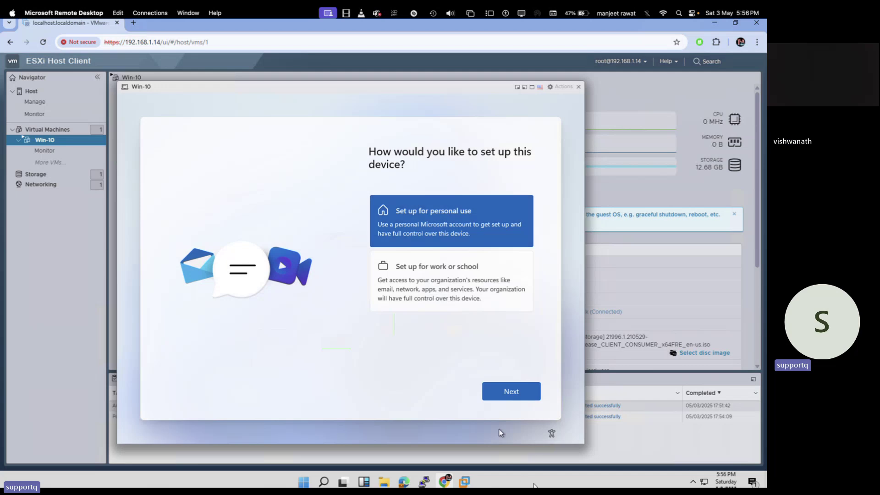
pyautogui.click(516, 394)
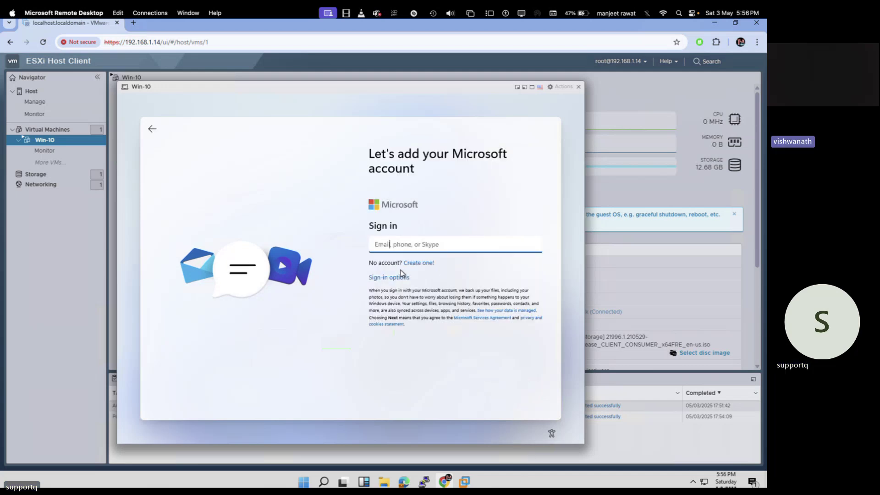
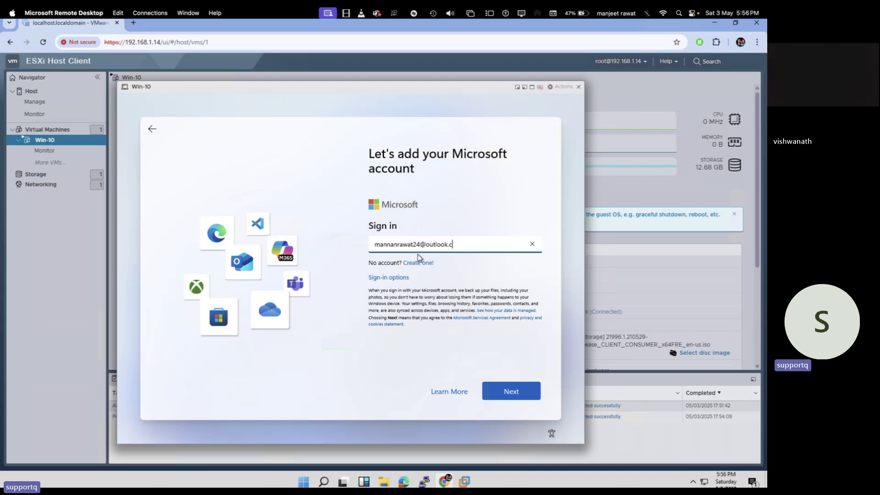
pyautogui.press('Return')
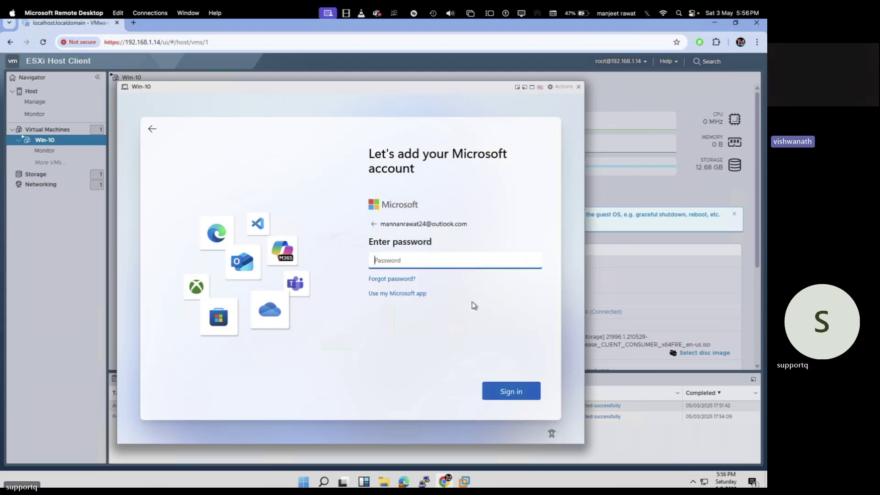
pyautogui.write('•••••••••••••')
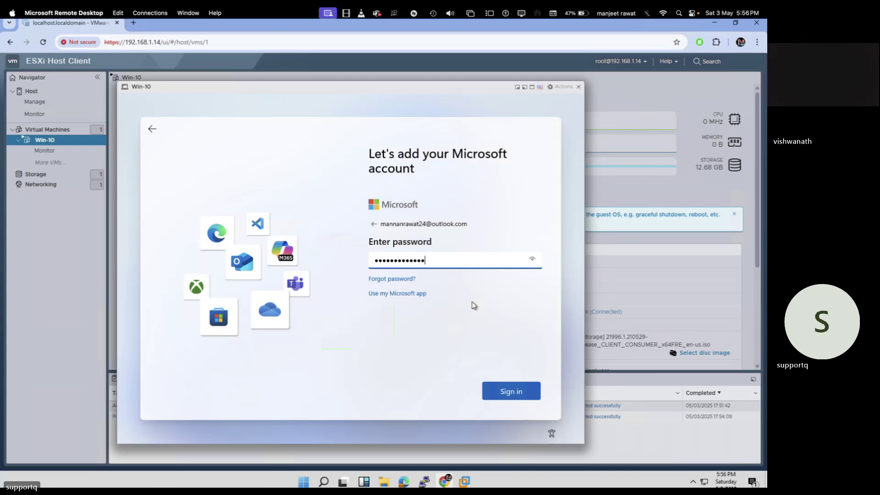
pyautogui.write('••')
pyautogui.press('Return')
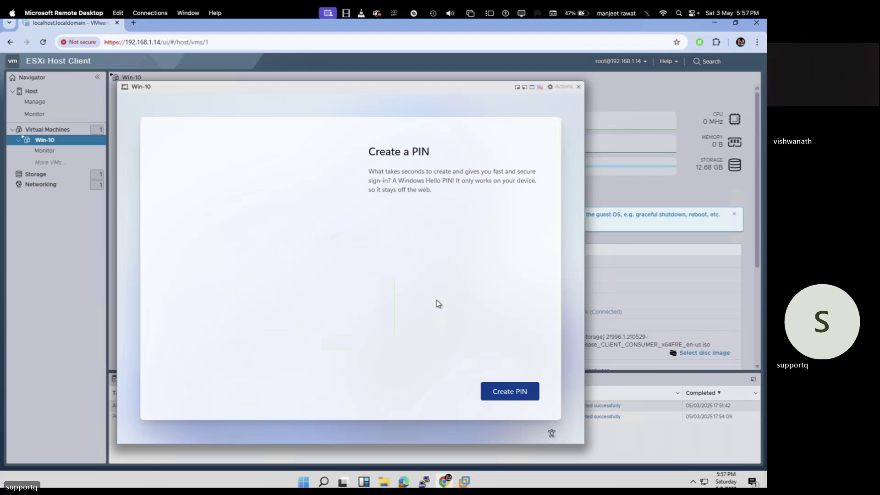
# Create the Win-10 sign-in PIN and confirm it.
pyautogui.click(492, 398)
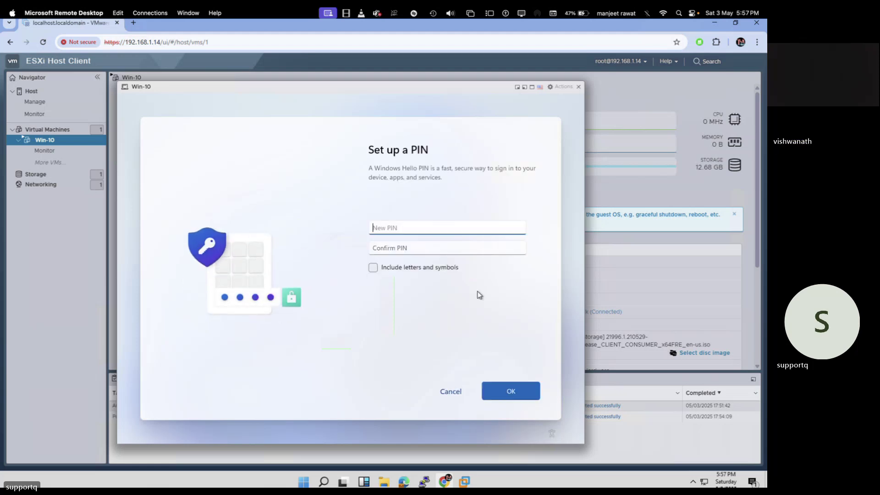
pyautogui.write('123')
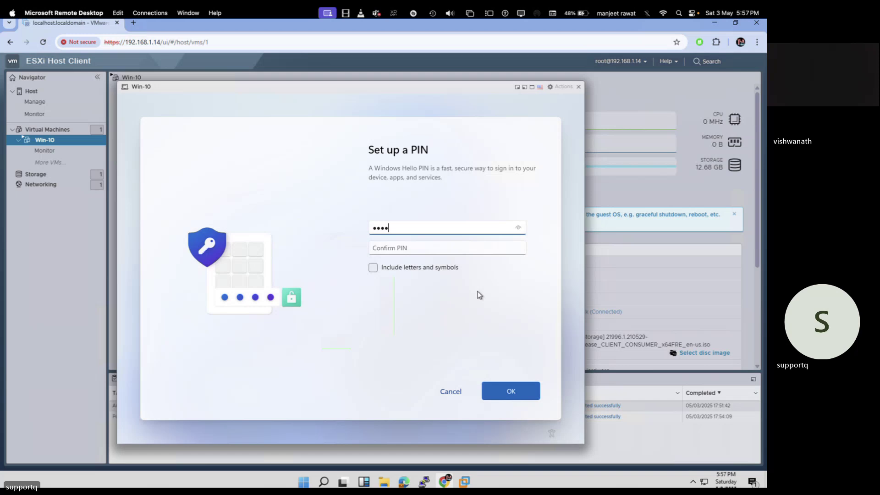
pyautogui.press('Tab')
pyautogui.write('1234')
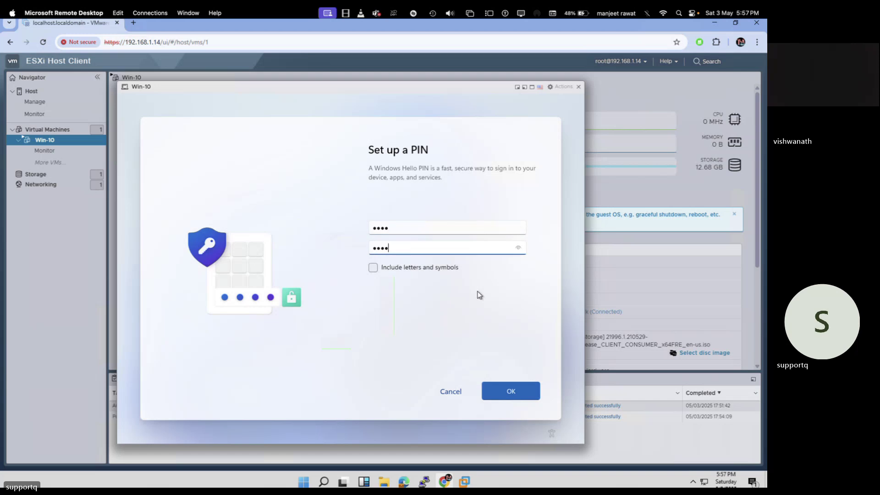
pyautogui.click(514, 397)
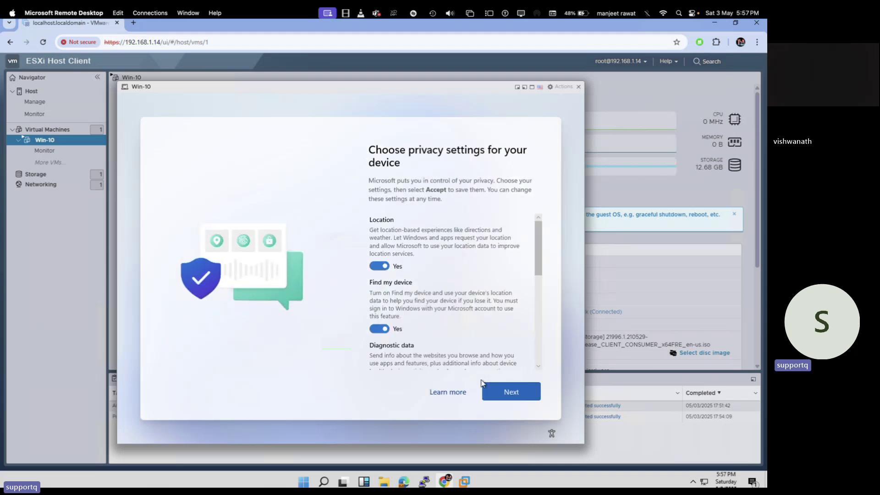
# Page through the Windows privacy settings and accept them.
pyautogui.click(498, 402)
pyautogui.click(498, 403)
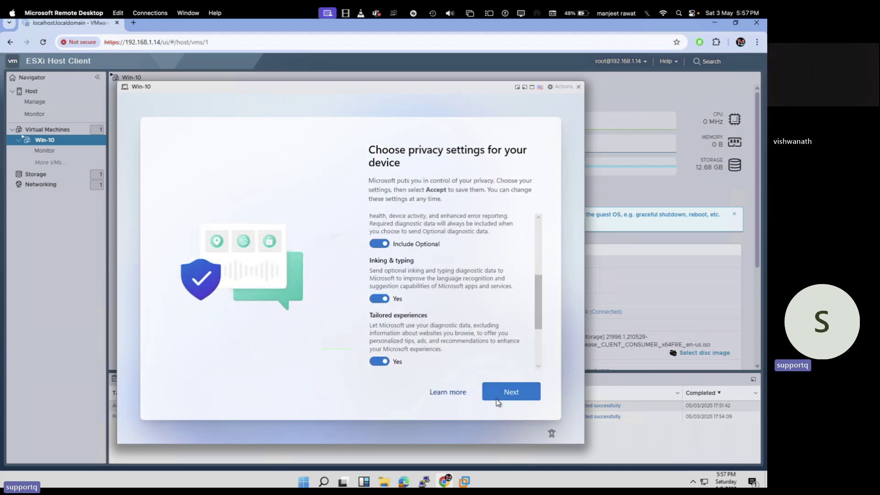
pyautogui.click(503, 396)
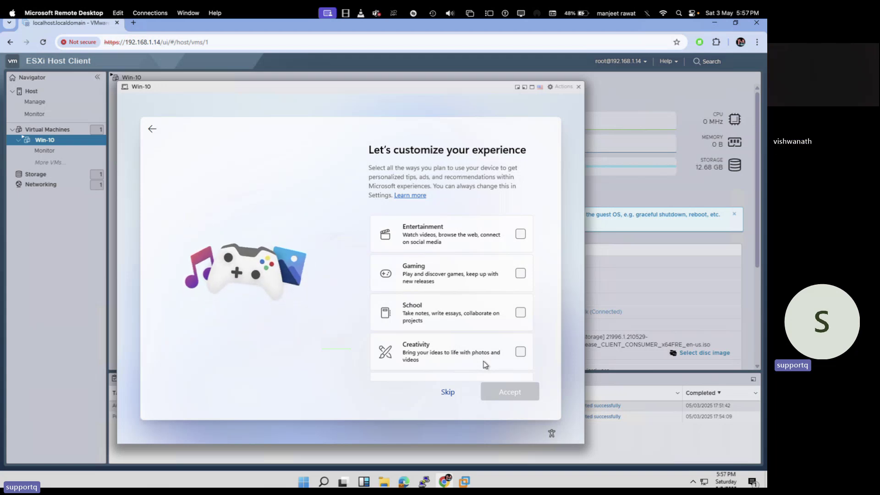
# Return to the VM console and skip the 'Let's customize your experience' choices.
pyautogui.hotkey('ctrl', 'Left')
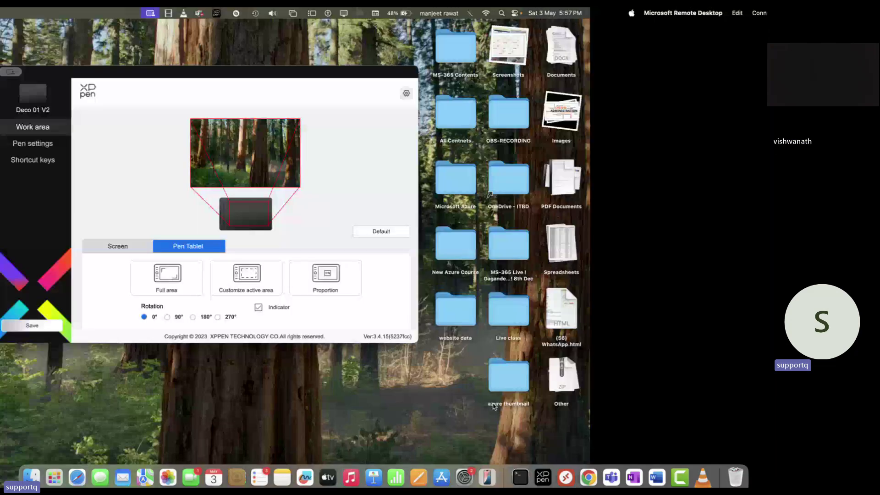
pyautogui.hotkey('ctrl', 'Right')
pyautogui.click(455, 394)
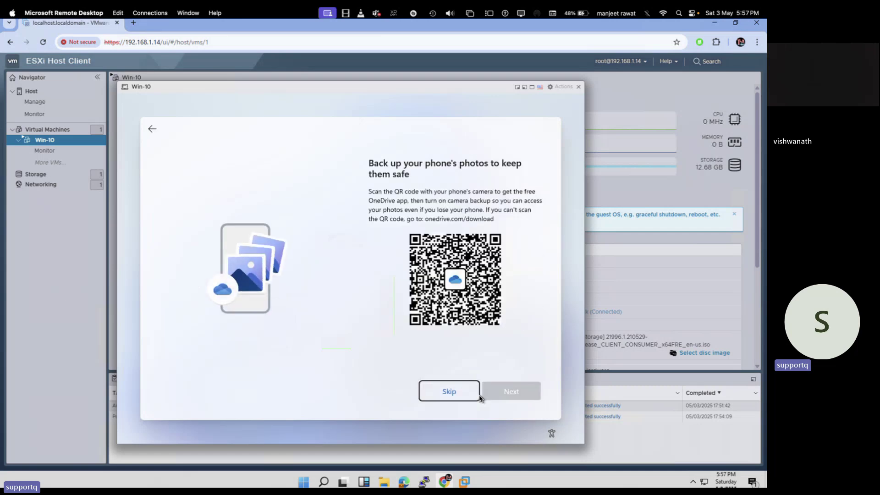
# Skip the OneDrive phone-photo backup and decline the Microsoft Family and 365 Basic offers.
pyautogui.click(453, 392)
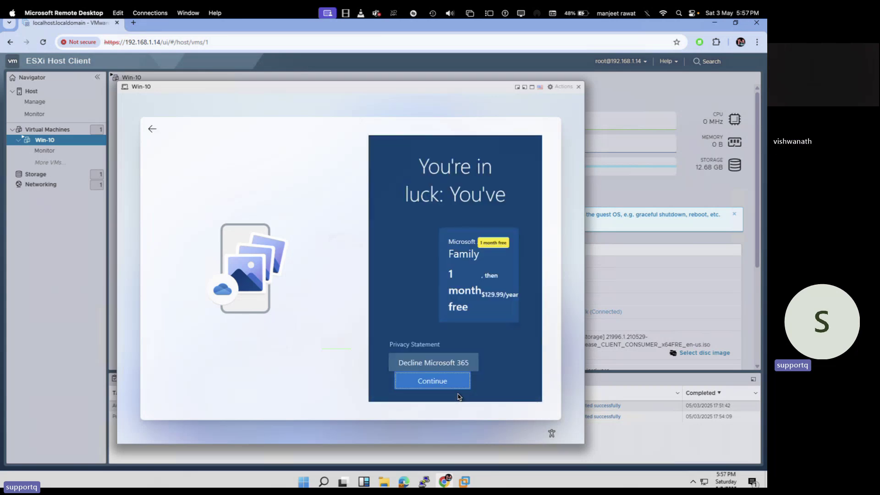
pyautogui.click(442, 364)
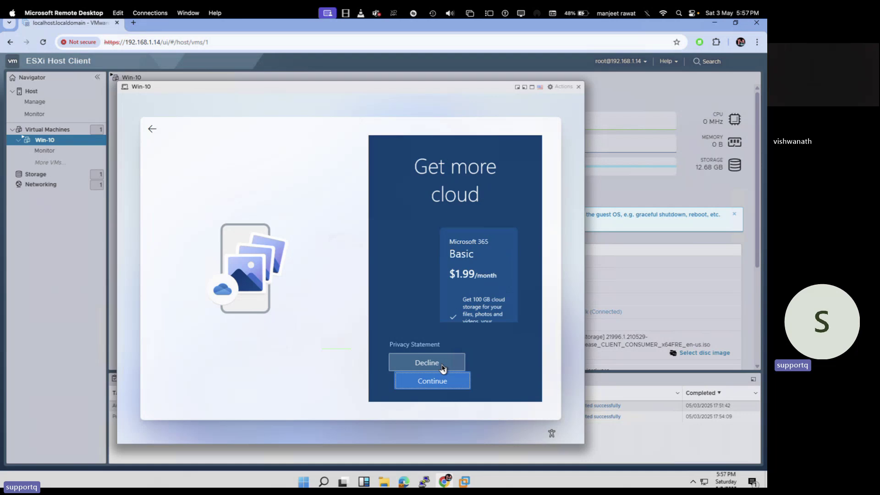
pyautogui.click(443, 368)
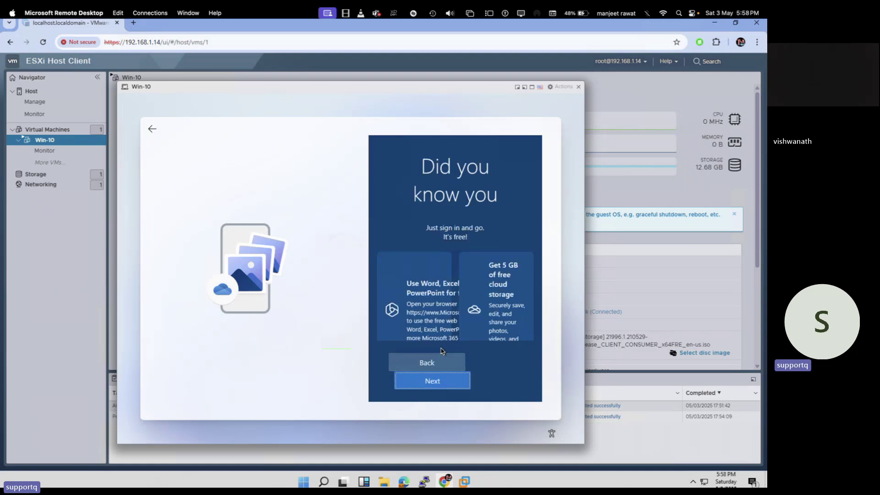
# Decline the cloud storage offer, continue past the tips page, and skip PC Game Pass.
pyautogui.click(425, 363)
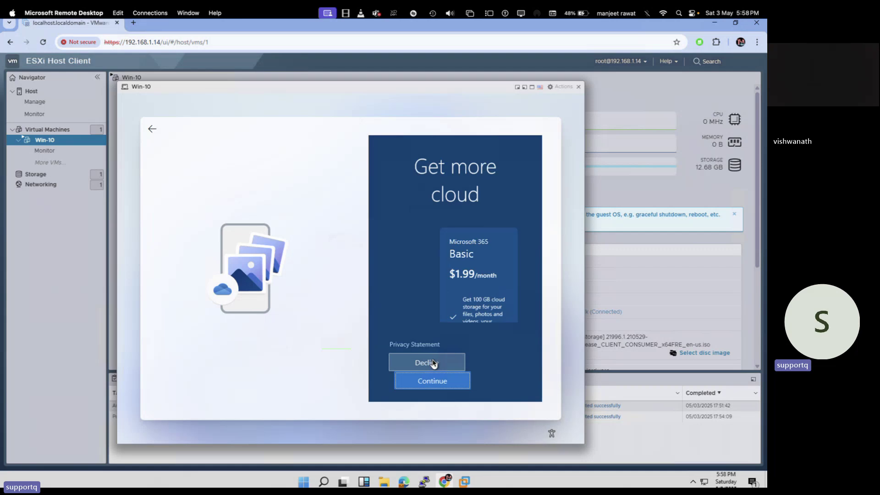
pyautogui.click(421, 366)
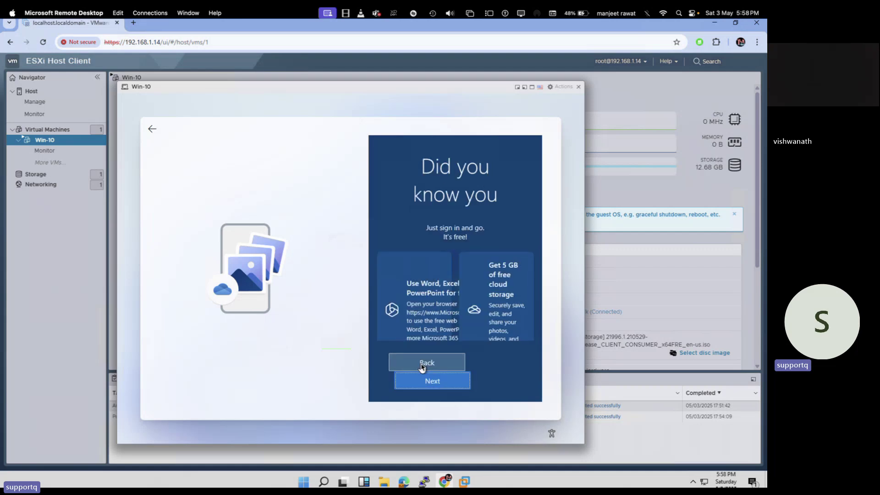
pyautogui.click(422, 366)
pyautogui.click(434, 364)
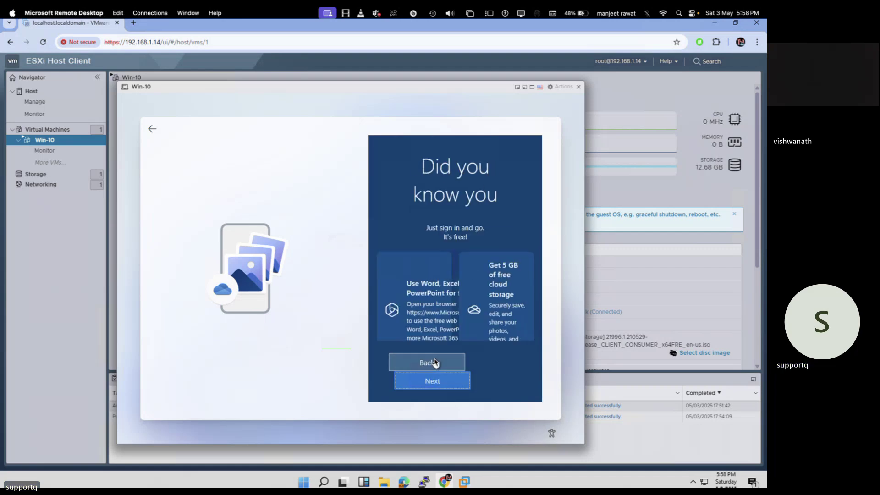
pyautogui.click(435, 364)
pyautogui.click(435, 363)
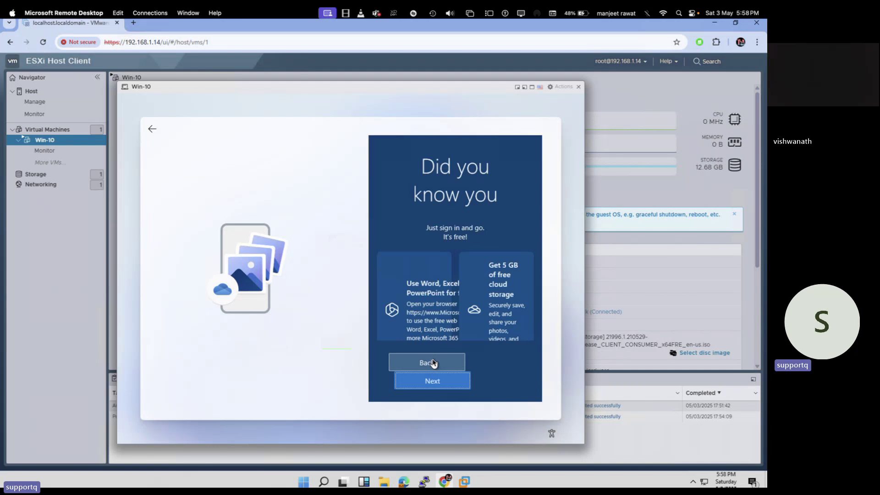
pyautogui.click(440, 381)
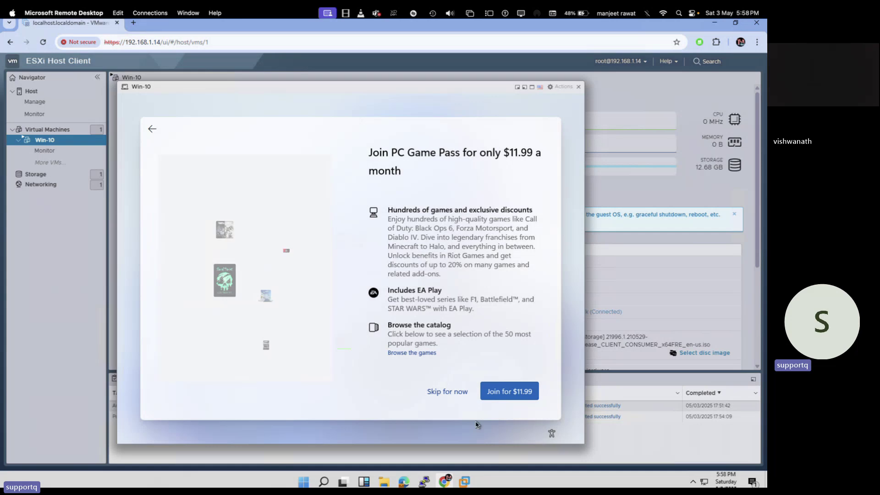
pyautogui.click(448, 391)
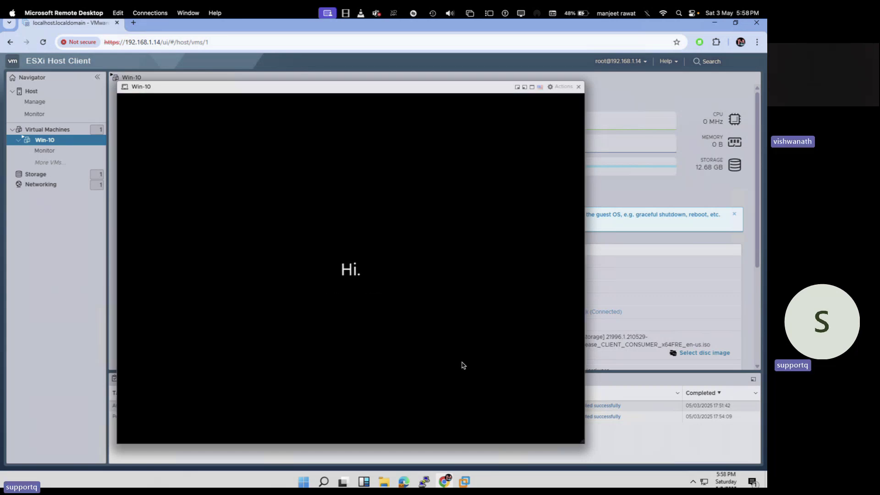
# In OneNote, open the April batch section's Virtual Machine Management page with the pane hidden.
pyautogui.hotkey('ctrl', 'Right')
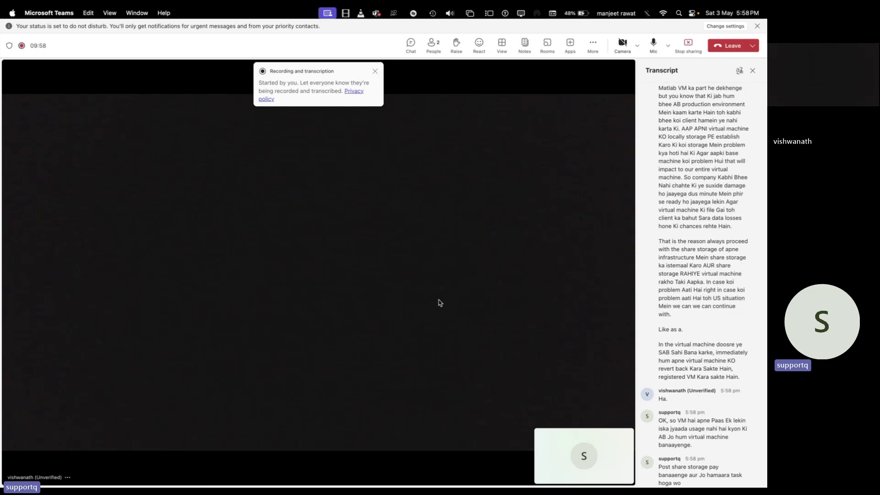
pyautogui.hotkey('ctrl', 'Left')
pyautogui.hotkey('ctrl', 'Left')
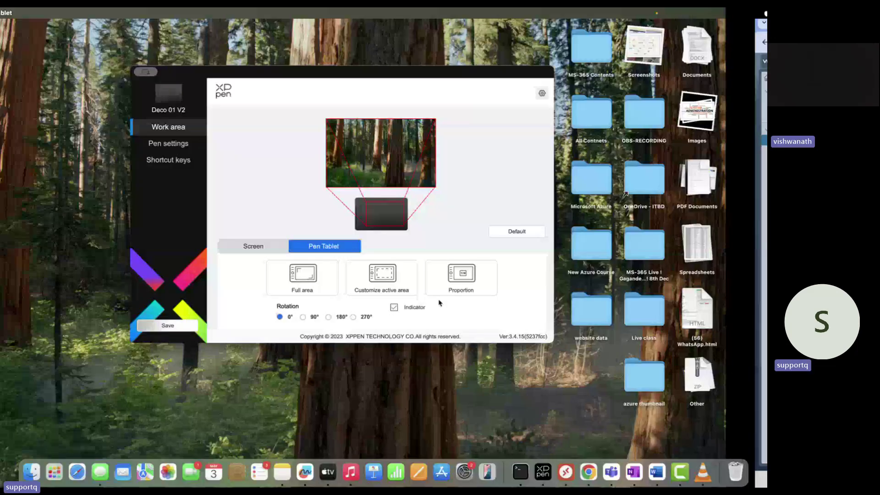
pyautogui.click(634, 471)
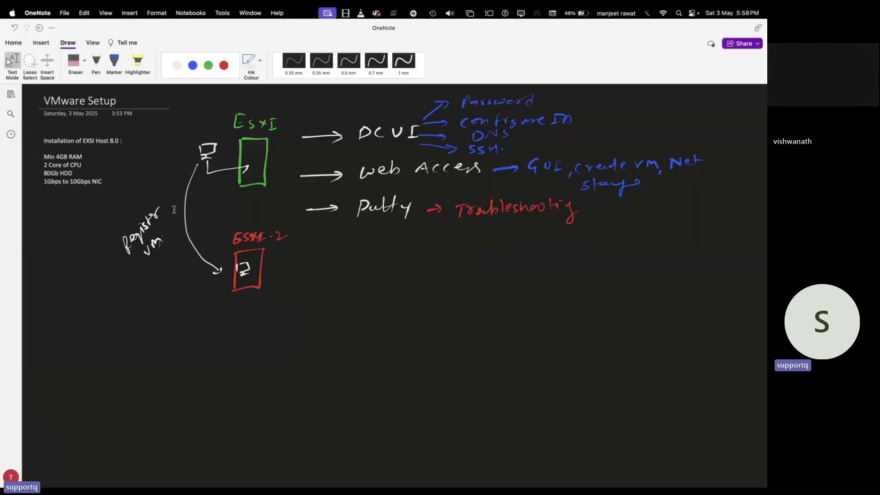
pyautogui.click(11, 94)
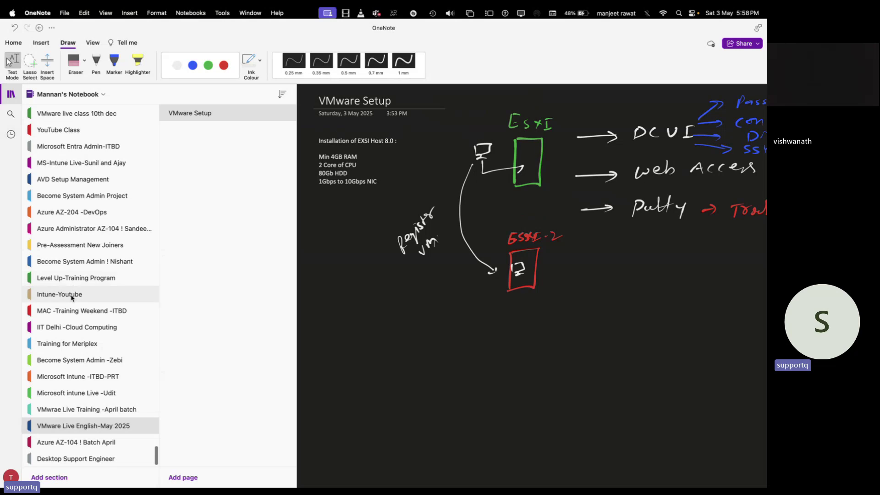
pyautogui.click(104, 415)
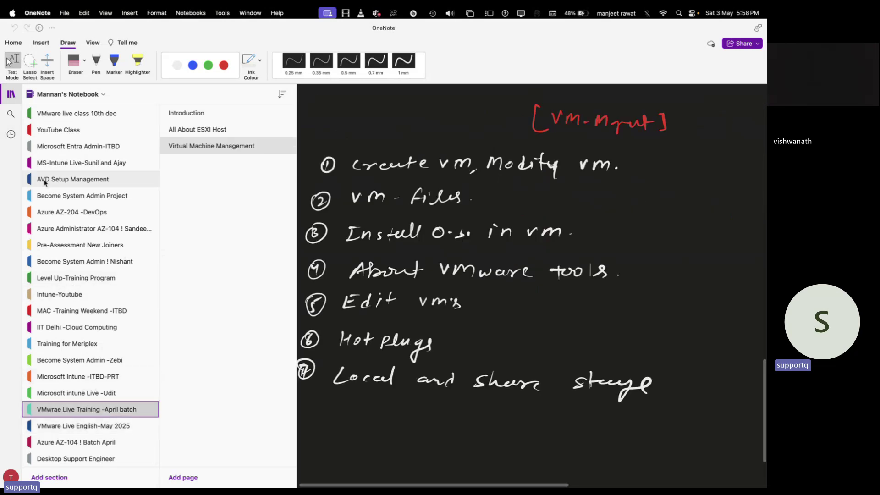
pyautogui.click(11, 95)
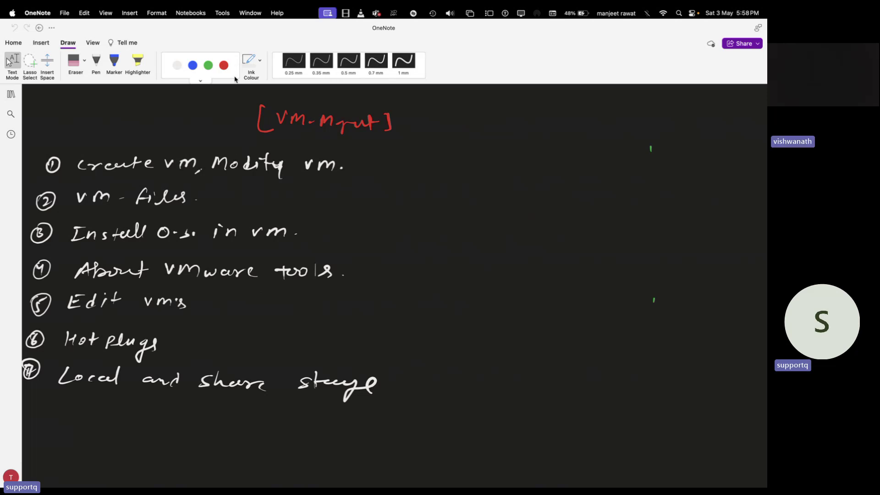
# Tick each Virtual Machine Management topic in red ink, then scroll to blank space.
pyautogui.click(223, 65)
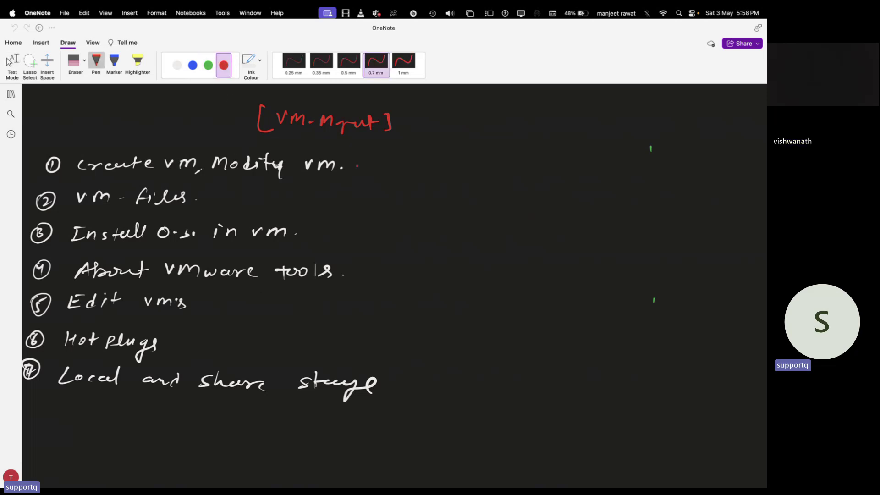
pyautogui.moveTo(357, 166); pyautogui.dragTo(366, 158)
pyautogui.moveTo(233, 209); pyautogui.dragTo(247, 201)
pyautogui.moveTo(361, 274); pyautogui.dragTo(375, 263)
pyautogui.moveTo(228, 313); pyautogui.dragTo(246, 308)
pyautogui.moveTo(230, 352); pyautogui.dragTo(251, 346)
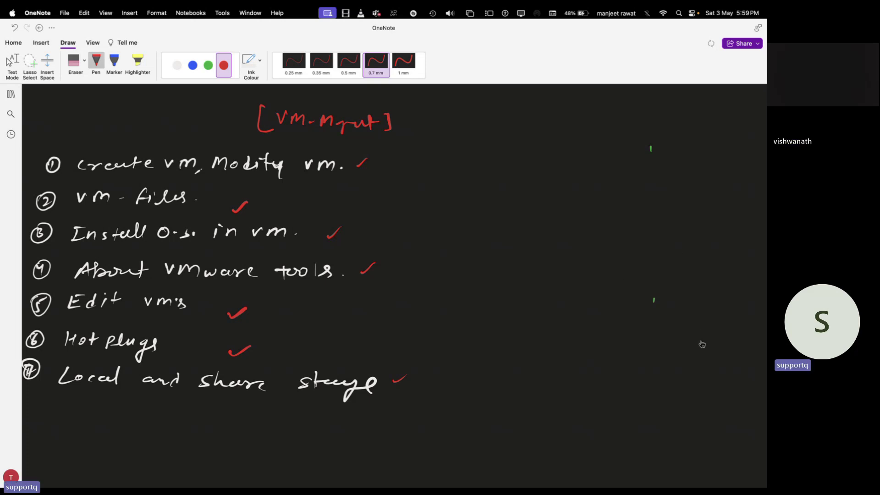
pyautogui.scroll(-5, 519, 291)
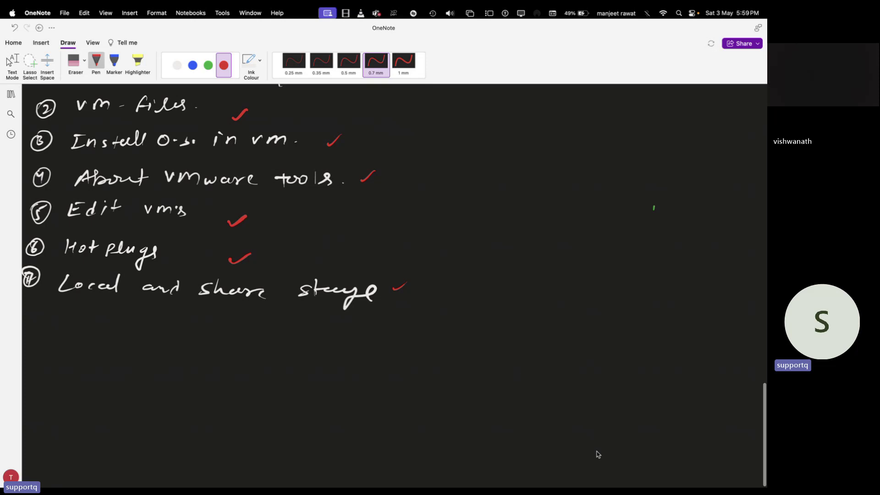
pyautogui.scroll(-10, 657, 457)
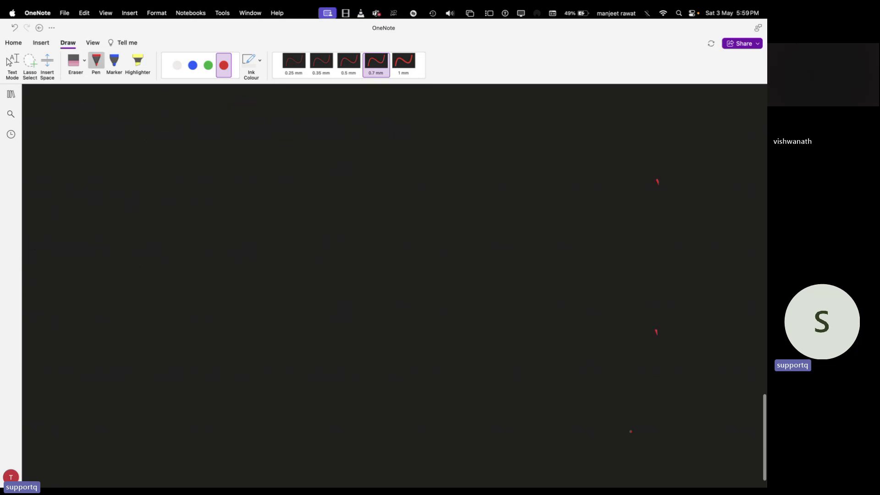
# Handwrite the green title 'About Local and share store for ESXI' and bracket it.
pyautogui.click(208, 65)
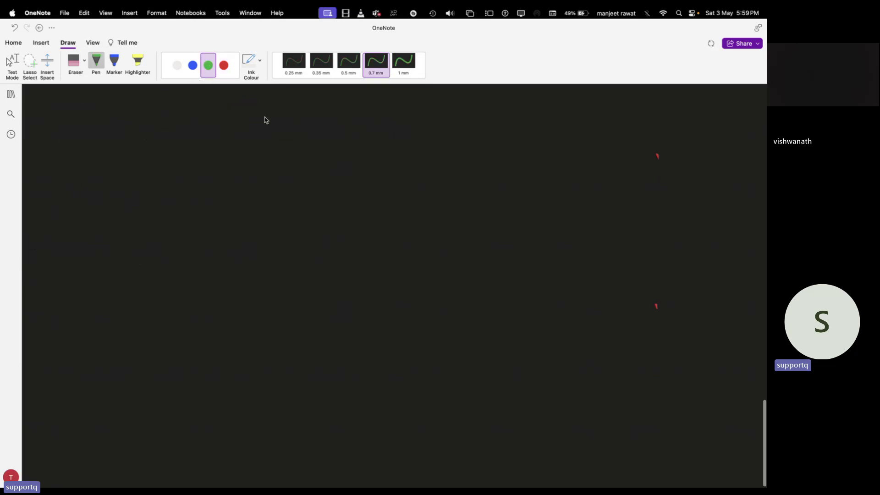
pyautogui.moveTo(231, 120)
pyautogui.mouseDown()
pyautogui.moveTo(277, 110)
pyautogui.moveTo(363, 120)
pyautogui.mouseUp()
pyautogui.moveTo(416, 113)
pyautogui.mouseDown()
pyautogui.moveTo(420, 122)
pyautogui.moveTo(546, 121)
pyautogui.moveTo(649, 110)
pyautogui.moveTo(639, 122)
pyautogui.mouseUp()
pyautogui.click(466, 116)
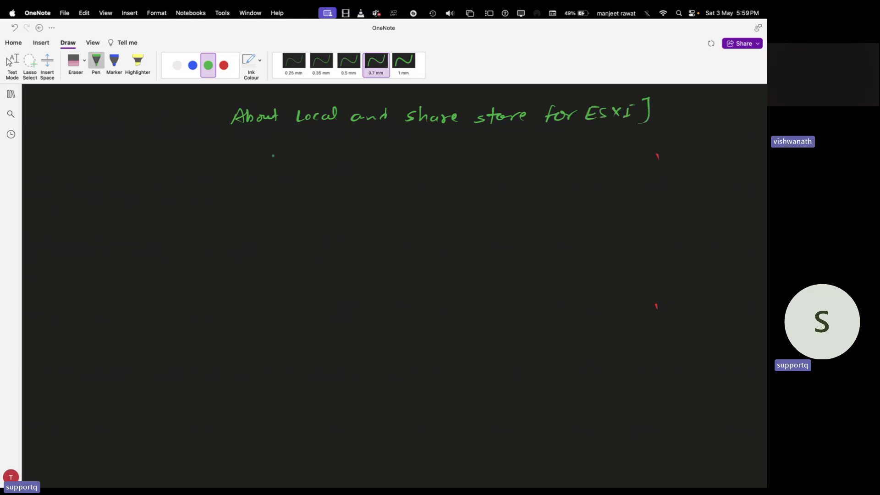
pyautogui.moveTo(231, 99); pyautogui.dragTo(225, 133)
# Draw two red boxes and label them ESXI-1 and ESXI-2.
pyautogui.click(224, 65)
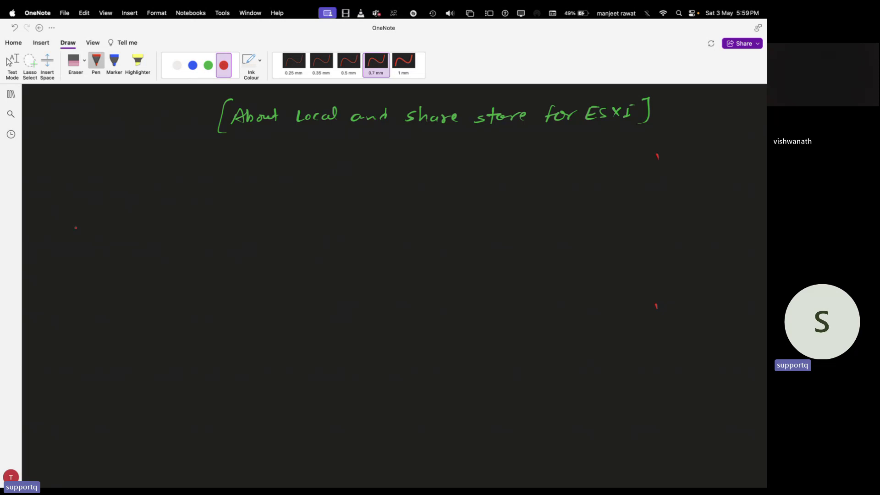
pyautogui.moveTo(85, 193)
pyautogui.mouseDown()
pyautogui.moveTo(81, 219)
pyautogui.moveTo(118, 241)
pyautogui.moveTo(120, 203)
pyautogui.moveTo(88, 189)
pyautogui.mouseUp()
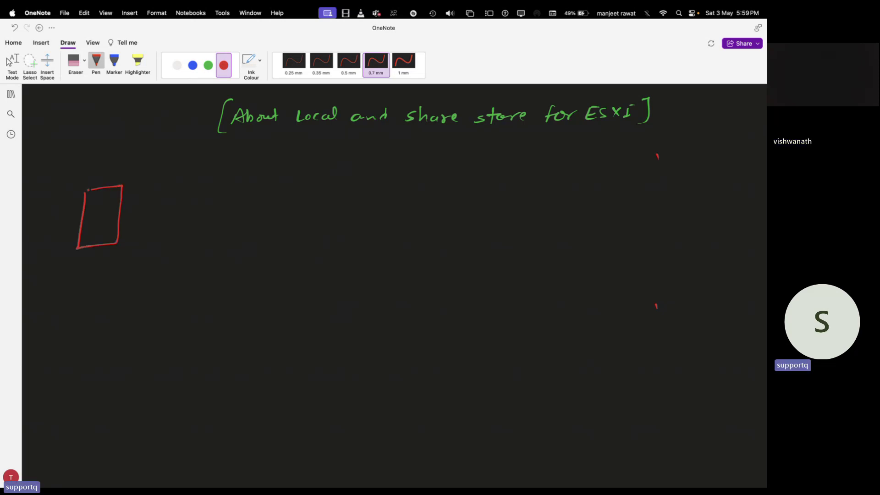
pyautogui.moveTo(71, 319)
pyautogui.mouseDown()
pyautogui.moveTo(83, 365)
pyautogui.moveTo(112, 313)
pyautogui.moveTo(77, 306)
pyautogui.moveTo(69, 323)
pyautogui.mouseUp()
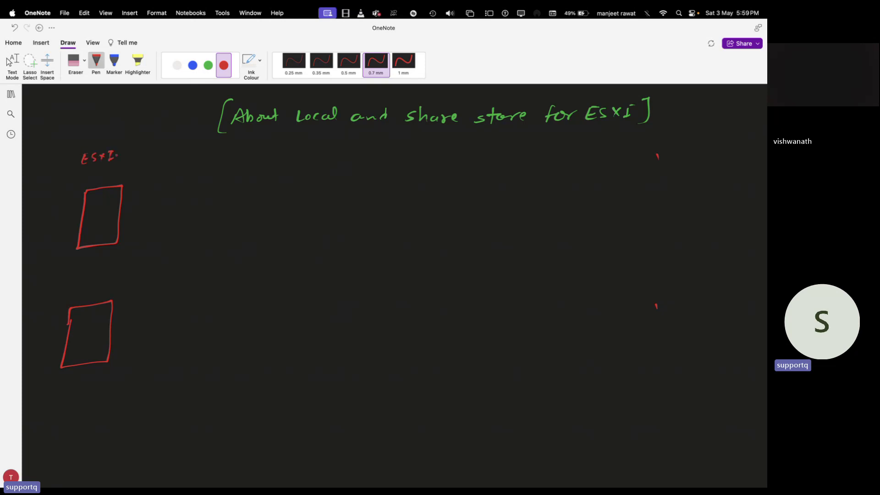
pyautogui.moveTo(73, 288)
pyautogui.mouseDown()
pyautogui.moveTo(77, 298)
pyautogui.moveTo(94, 296)
pyautogui.mouseUp()
pyautogui.moveTo(94, 288); pyautogui.dragTo(89, 297)
pyautogui.moveTo(101, 285); pyautogui.dragTo(99, 295)
# Write 'Local storage' in white ink beside the upper box.
pyautogui.click(208, 66)
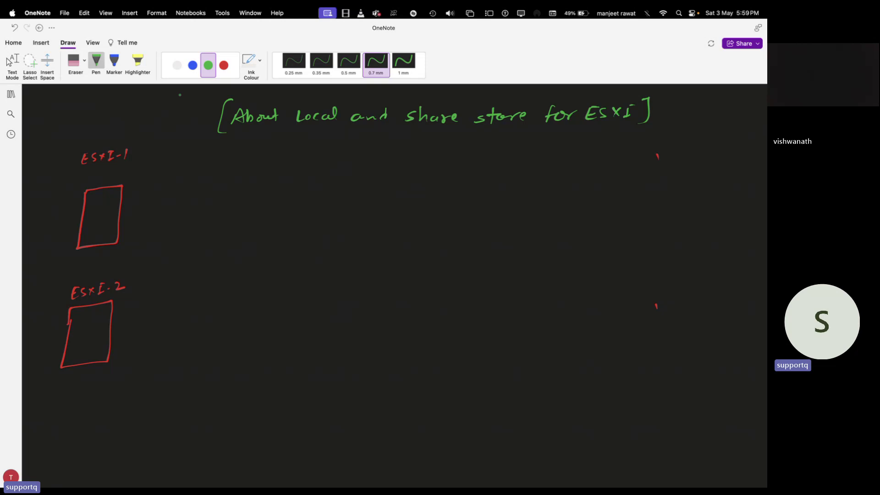
pyautogui.click(176, 65)
pyautogui.moveTo(195, 177); pyautogui.dragTo(199, 190)
pyautogui.moveTo(207, 184); pyautogui.dragTo(216, 188)
pyautogui.moveTo(226, 182); pyautogui.dragTo(231, 186)
pyautogui.moveTo(235, 173); pyautogui.dragTo(236, 187)
pyautogui.moveTo(255, 179)
pyautogui.mouseDown()
pyautogui.moveTo(264, 179)
pyautogui.moveTo(256, 188)
pyautogui.mouseUp()
pyautogui.moveTo(269, 172)
pyautogui.mouseDown()
pyautogui.moveTo(271, 188)
pyautogui.moveTo(303, 180)
pyautogui.moveTo(305, 197)
pyautogui.moveTo(323, 178)
pyautogui.mouseUp()
# Write 'share storage' in white ink below Local storage.
pyautogui.moveTo(198, 253); pyautogui.dragTo(191, 265)
pyautogui.moveTo(204, 248)
pyautogui.mouseDown()
pyautogui.moveTo(203, 263)
pyautogui.moveTo(212, 263)
pyautogui.mouseUp()
pyautogui.moveTo(222, 257); pyautogui.dragTo(236, 257)
pyautogui.moveTo(245, 253); pyautogui.dragTo(266, 261)
pyautogui.moveTo(282, 245)
pyautogui.mouseDown()
pyautogui.moveTo(281, 255)
pyautogui.moveTo(294, 251)
pyautogui.mouseUp()
pyautogui.moveTo(294, 253)
pyautogui.mouseDown()
pyautogui.moveTo(321, 253)
pyautogui.moveTo(313, 282)
pyautogui.mouseUp()
pyautogui.moveTo(313, 282); pyautogui.dragTo(331, 252)
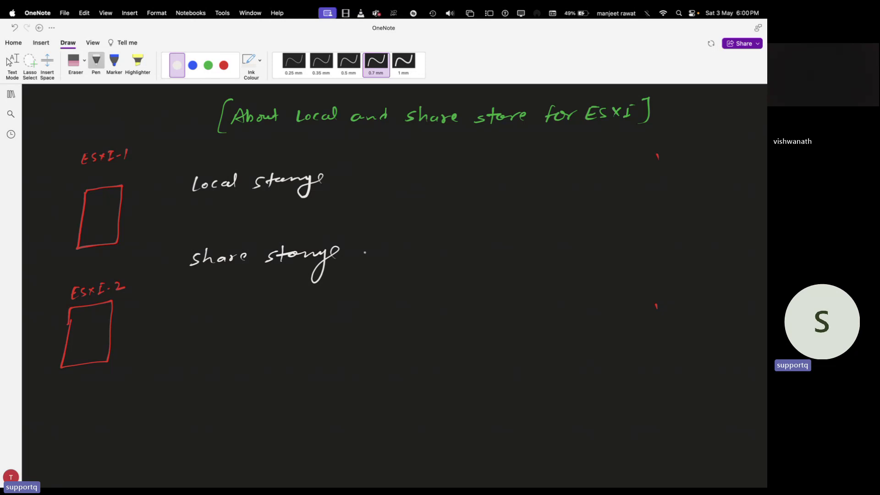
# In blue ink, write item 1 'What is storage?' and item 2 'SAN and NAS'.
pyautogui.click(208, 65)
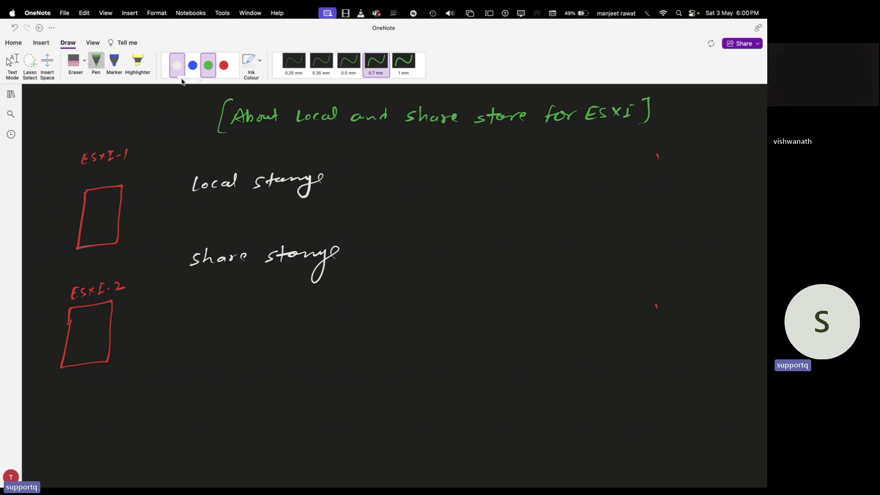
pyautogui.click(192, 65)
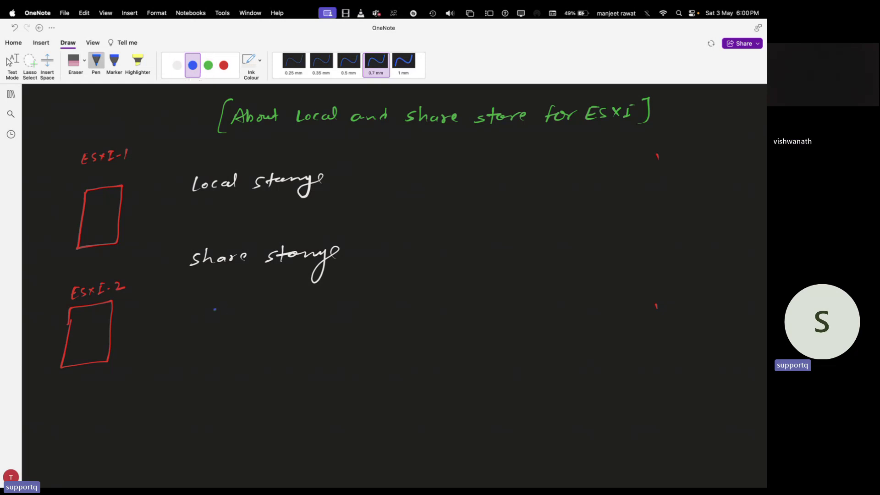
pyautogui.moveTo(239, 313); pyautogui.dragTo(247, 316)
pyautogui.moveTo(189, 313); pyautogui.dragTo(187, 313)
pyautogui.moveTo(282, 307)
pyautogui.mouseDown()
pyautogui.moveTo(276, 315)
pyautogui.moveTo(313, 315)
pyautogui.mouseUp()
pyautogui.moveTo(309, 309)
pyautogui.mouseDown()
pyautogui.moveTo(324, 305)
pyautogui.moveTo(348, 321)
pyautogui.moveTo(362, 302)
pyautogui.moveTo(376, 312)
pyautogui.mouseUp()
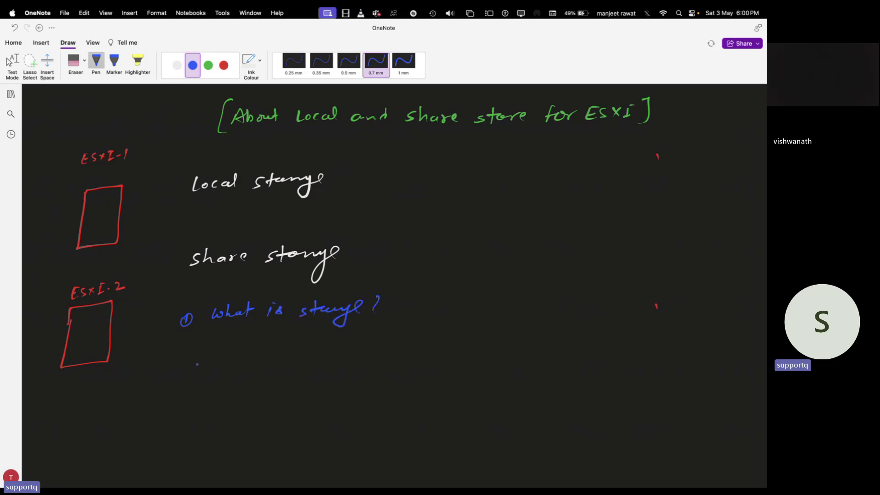
pyautogui.moveTo(184, 356)
pyautogui.mouseDown()
pyautogui.moveTo(253, 365)
pyautogui.moveTo(278, 350)
pyautogui.moveTo(383, 356)
pyautogui.mouseUp()
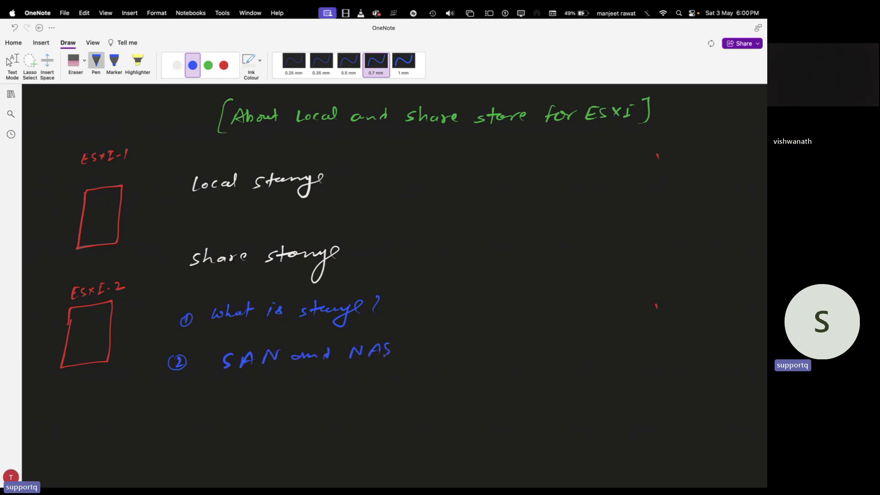
# Add item 3 'Structure and Unstructure' data and item 4 'share Storage'.
pyautogui.moveTo(168, 394)
pyautogui.mouseDown()
pyautogui.moveTo(171, 404)
pyautogui.moveTo(179, 392)
pyautogui.moveTo(220, 402)
pyautogui.mouseUp()
pyautogui.moveTo(223, 394); pyautogui.dragTo(256, 401)
pyautogui.moveTo(259, 388); pyautogui.dragTo(265, 401)
pyautogui.moveTo(333, 388); pyautogui.dragTo(407, 390)
pyautogui.moveTo(408, 384)
pyautogui.mouseDown()
pyautogui.moveTo(437, 389)
pyautogui.moveTo(453, 379)
pyautogui.mouseUp()
pyautogui.moveTo(454, 380)
pyautogui.mouseDown()
pyautogui.moveTo(513, 372)
pyautogui.moveTo(540, 379)
pyautogui.moveTo(564, 363)
pyautogui.moveTo(578, 367)
pyautogui.moveTo(578, 384)
pyautogui.mouseUp()
pyautogui.scroll(-3, 175, 388)
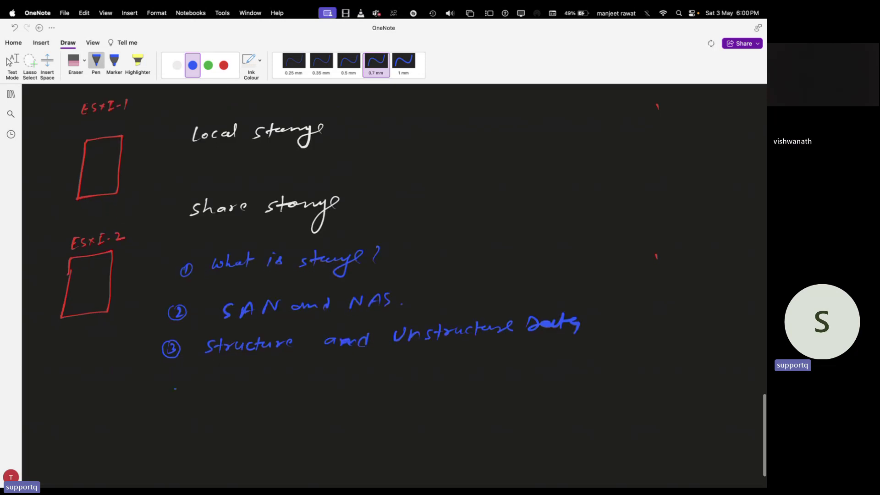
pyautogui.moveTo(166, 379); pyautogui.dragTo(167, 393)
pyautogui.moveTo(220, 373); pyautogui.dragTo(209, 387)
pyautogui.moveTo(225, 368)
pyautogui.mouseDown()
pyautogui.moveTo(231, 383)
pyautogui.moveTo(344, 376)
pyautogui.moveTo(364, 402)
pyautogui.moveTo(381, 373)
pyautogui.moveTo(488, 377)
pyautogui.moveTo(502, 366)
pyautogui.moveTo(506, 387)
pyautogui.mouseUp()
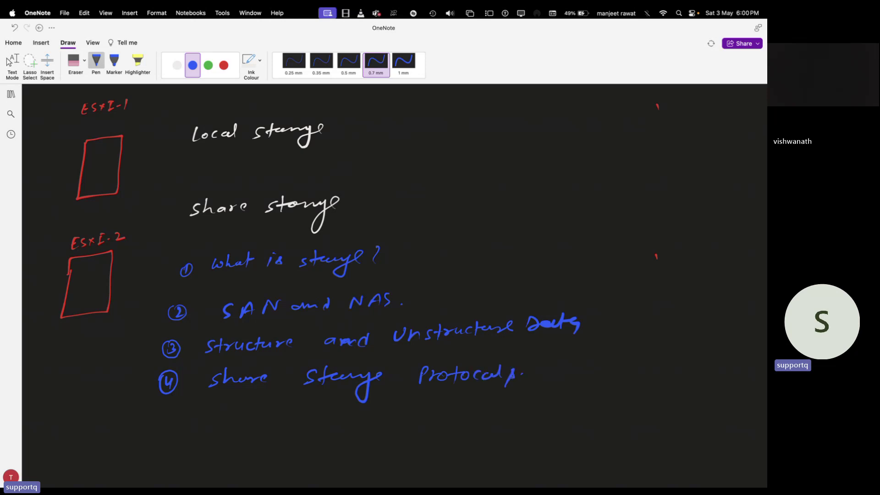
# Number item 5 and write 'Datastore,' beside it, undoing a stray stroke.
pyautogui.scroll(-2, 412, 275)
pyautogui.moveTo(160, 393); pyautogui.dragTo(159, 406)
pyautogui.moveTo(161, 391); pyautogui.dragTo(177, 395)
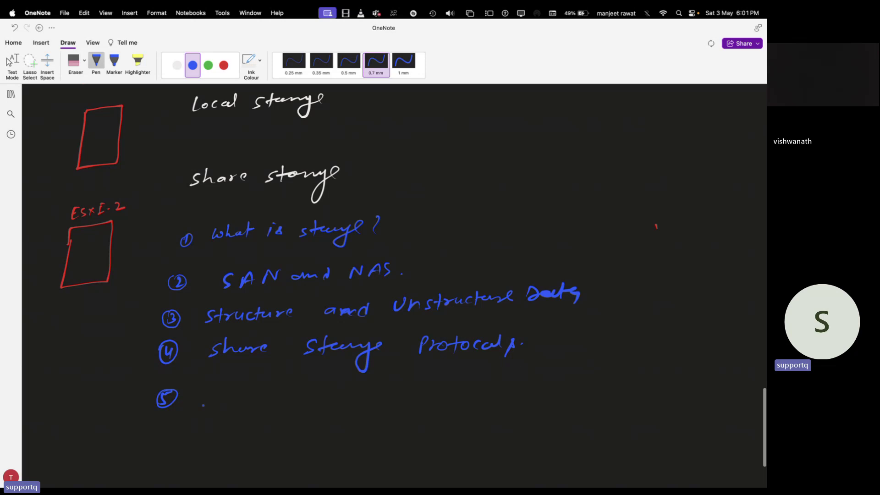
pyautogui.moveTo(215, 388); pyautogui.dragTo(215, 402)
pyautogui.press('super+z')
pyautogui.press('super+z')
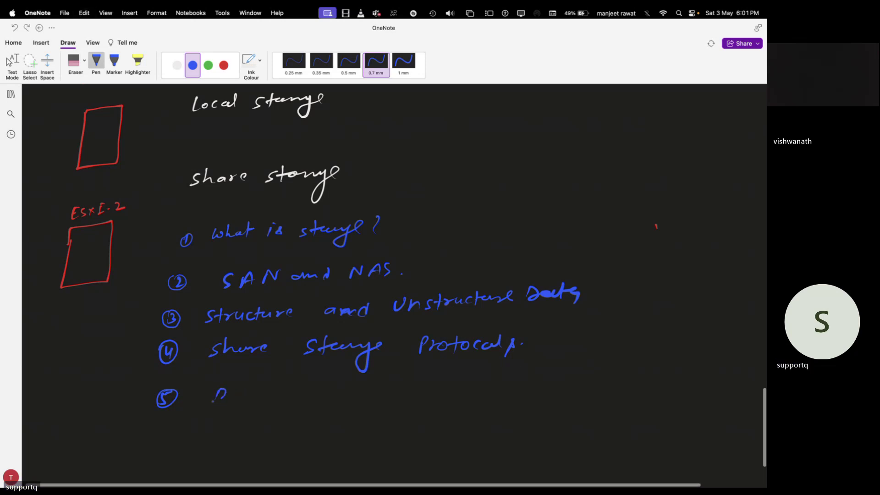
pyautogui.moveTo(235, 391)
pyautogui.mouseDown()
pyautogui.moveTo(237, 399)
pyautogui.moveTo(265, 399)
pyautogui.mouseUp()
pyautogui.moveTo(282, 384)
pyautogui.mouseDown()
pyautogui.moveTo(280, 394)
pyautogui.moveTo(288, 392)
pyautogui.mouseUp()
pyautogui.moveTo(286, 395)
pyautogui.mouseDown()
pyautogui.moveTo(302, 390)
pyautogui.moveTo(306, 406)
pyautogui.moveTo(319, 387)
pyautogui.moveTo(366, 400)
pyautogui.mouseUp()
pyautogui.click(325, 402)
# Finish item 5 with 'Disk, LUN' and add a circled 6 below.
pyautogui.moveTo(367, 388); pyautogui.dragTo(412, 399)
pyautogui.moveTo(419, 387); pyautogui.dragTo(421, 401)
pyautogui.moveTo(435, 388); pyautogui.dragTo(446, 390)
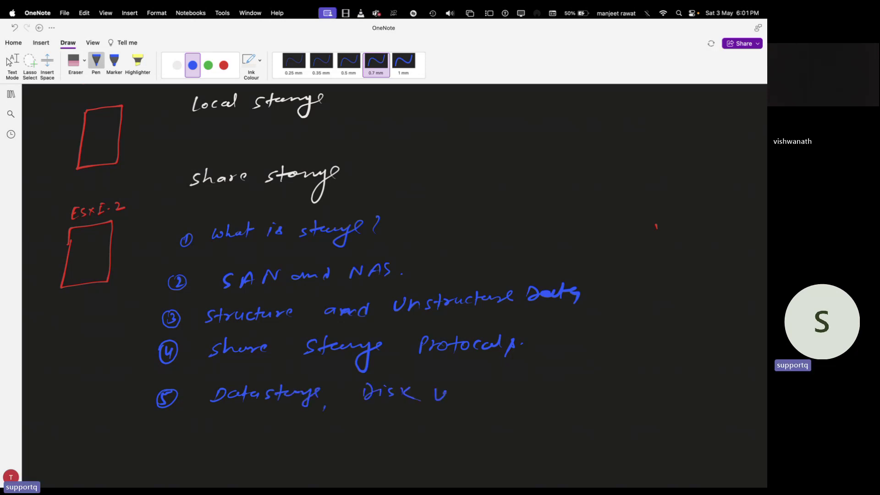
pyautogui.press('super+z')
pyautogui.moveTo(443, 385)
pyautogui.mouseDown()
pyautogui.moveTo(458, 396)
pyautogui.moveTo(470, 386)
pyautogui.mouseUp()
pyautogui.moveTo(473, 395)
pyautogui.mouseDown()
pyautogui.moveTo(473, 383)
pyautogui.moveTo(486, 382)
pyautogui.mouseUp()
pyautogui.scroll(-3, 165, 390)
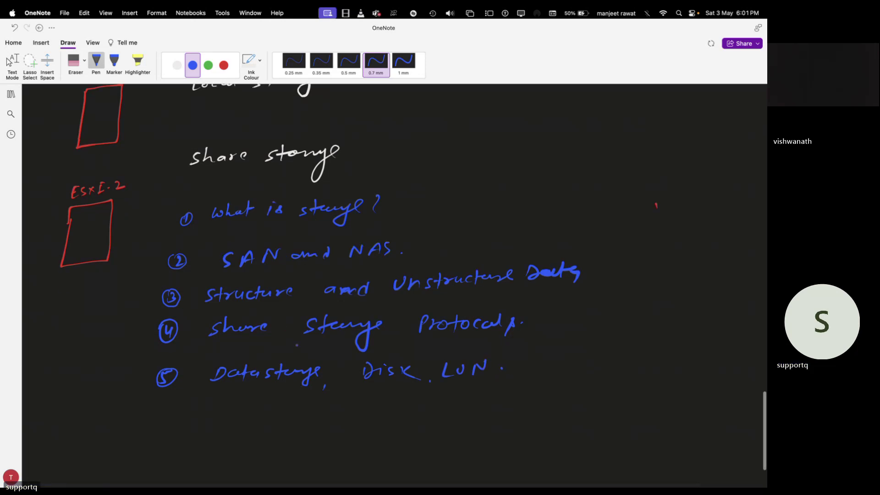
pyautogui.moveTo(166, 384)
pyautogui.mouseDown()
pyautogui.moveTo(162, 395)
pyautogui.moveTo(167, 382)
pyautogui.mouseUp()
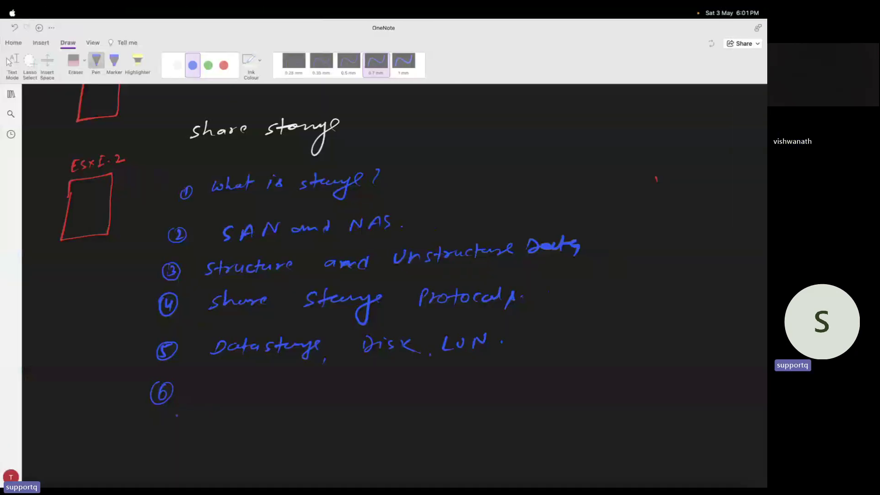
# Write RDM as item 6, check the XPPen tablet's work area, then return to OneNote.
pyautogui.moveTo(213, 383)
pyautogui.mouseDown()
pyautogui.moveTo(213, 397)
pyautogui.moveTo(240, 396)
pyautogui.mouseUp()
pyautogui.moveTo(264, 384)
pyautogui.mouseDown()
pyautogui.moveTo(264, 393)
pyautogui.moveTo(281, 393)
pyautogui.mouseUp()
pyautogui.click(271, 402)
pyautogui.click(289, 389)
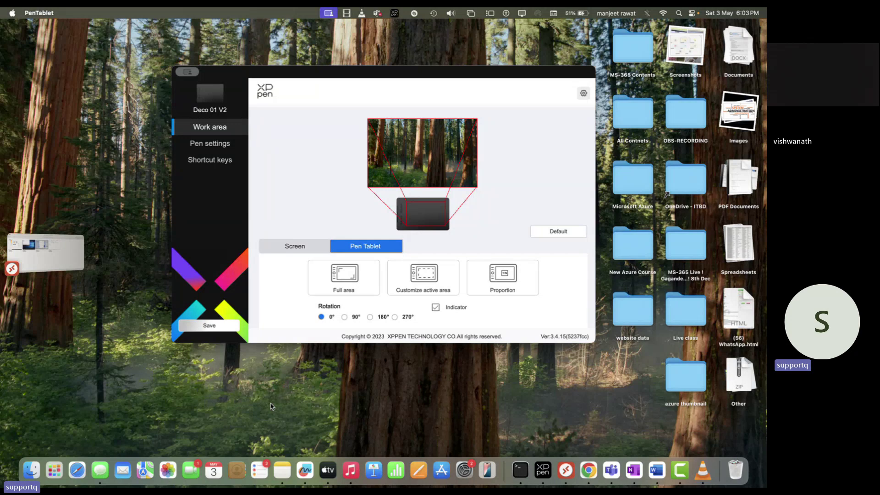
pyautogui.press('super+Tab')
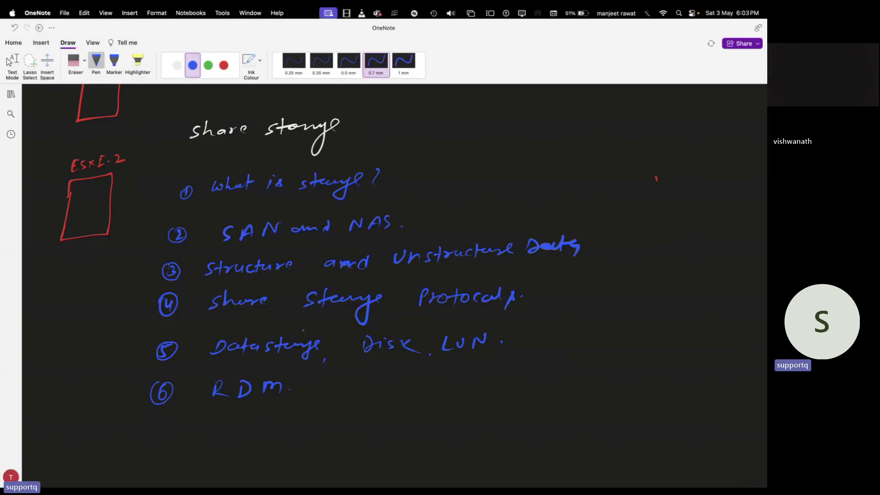
# In empty space, write the green bracketed title 'About SAN storage and NAS storage'.
pyautogui.scroll(-3, 303, 329)
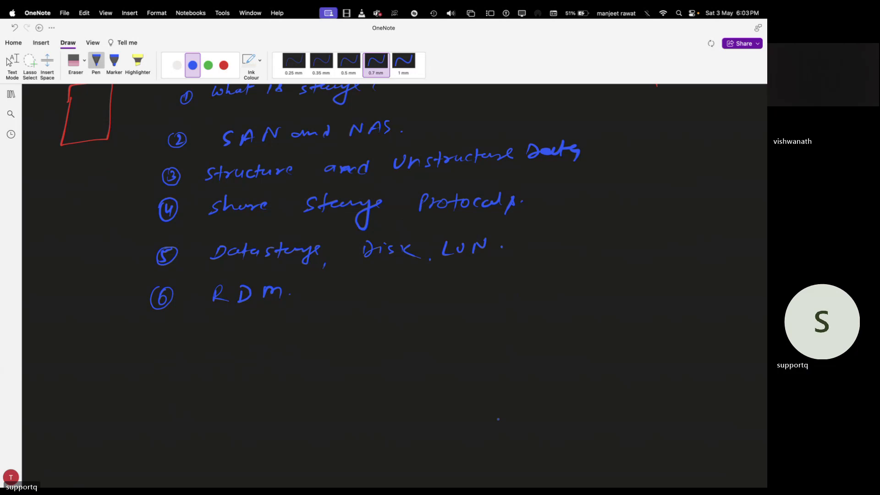
pyautogui.scroll(-12, 662, 460)
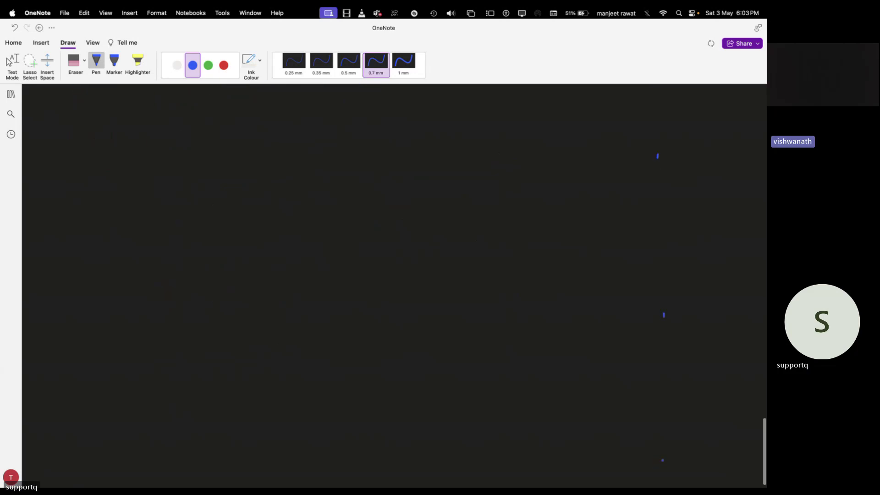
pyautogui.click(208, 65)
pyautogui.moveTo(277, 140)
pyautogui.mouseDown()
pyautogui.moveTo(296, 125)
pyautogui.moveTo(307, 139)
pyautogui.moveTo(461, 131)
pyautogui.moveTo(451, 156)
pyautogui.moveTo(472, 137)
pyautogui.moveTo(535, 129)
pyautogui.moveTo(670, 131)
pyautogui.moveTo(683, 142)
pyautogui.mouseUp()
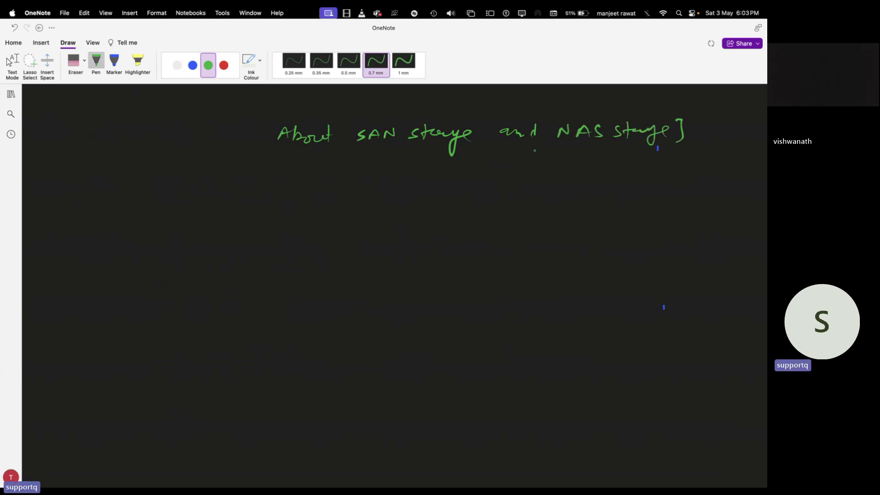
pyautogui.moveTo(270, 120); pyautogui.dragTo(262, 139)
# Draw a large red box with a white square labelled ESXi inside.
pyautogui.click(224, 65)
pyautogui.moveTo(93, 207)
pyautogui.mouseDown()
pyautogui.moveTo(73, 344)
pyautogui.moveTo(310, 356)
pyautogui.moveTo(316, 220)
pyautogui.moveTo(88, 213)
pyautogui.mouseUp()
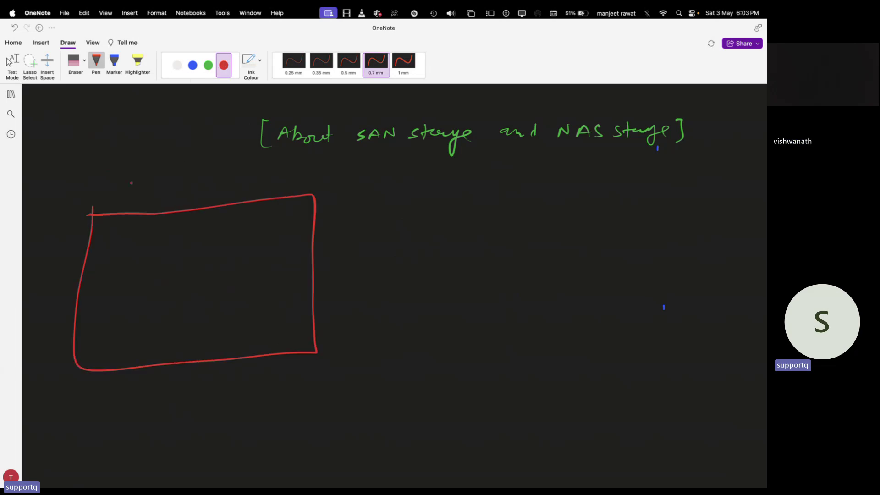
pyautogui.click(177, 65)
pyautogui.moveTo(108, 251)
pyautogui.mouseDown()
pyautogui.moveTo(111, 234)
pyautogui.moveTo(106, 276)
pyautogui.moveTo(125, 273)
pyautogui.mouseUp()
pyautogui.click(109, 275)
pyautogui.moveTo(125, 266)
pyautogui.mouseDown()
pyautogui.moveTo(118, 273)
pyautogui.moveTo(133, 274)
pyautogui.mouseUp()
pyautogui.moveTo(190, 220); pyautogui.dragTo(198, 243)
# Add white monitor icons labelled SQL and server inside the red box.
pyautogui.moveTo(193, 244)
pyautogui.mouseDown()
pyautogui.moveTo(206, 242)
pyautogui.moveTo(187, 265)
pyautogui.moveTo(221, 263)
pyautogui.mouseUp()
pyautogui.click(212, 258)
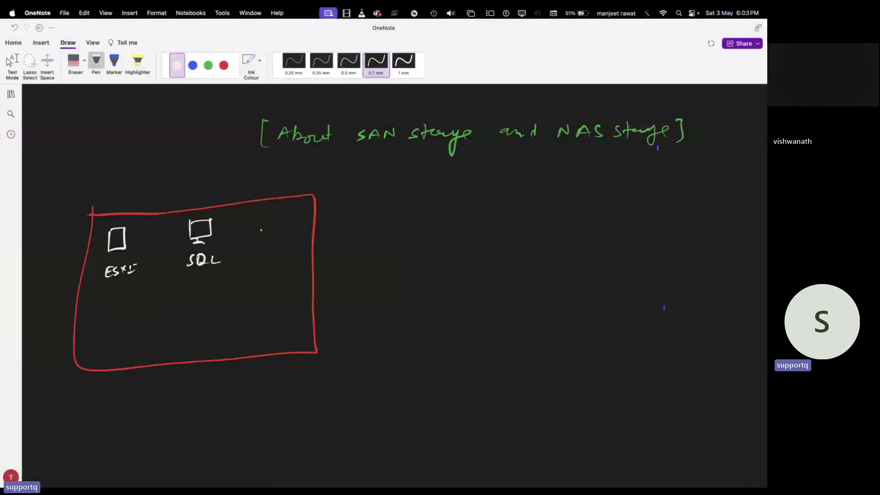
pyautogui.moveTo(247, 219)
pyautogui.mouseDown()
pyautogui.moveTo(264, 215)
pyautogui.moveTo(250, 231)
pyautogui.moveTo(262, 233)
pyautogui.mouseUp()
pyautogui.moveTo(249, 250)
pyautogui.mouseDown()
pyautogui.moveTo(243, 255)
pyautogui.moveTo(284, 250)
pyautogui.mouseUp()
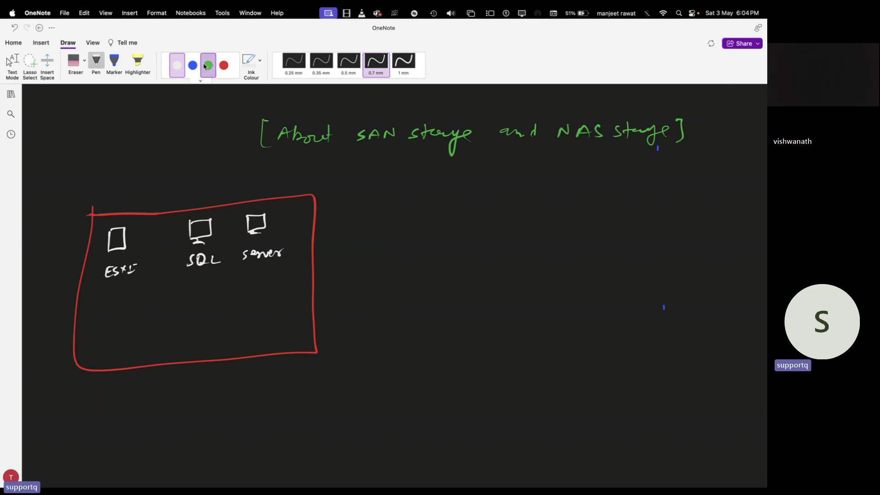
# In green, draw a 100TB storage grid below ESXi and a switch under SQL.
pyautogui.click(208, 65)
pyautogui.moveTo(104, 314); pyautogui.dragTo(103, 349)
pyautogui.moveTo(104, 312)
pyautogui.mouseDown()
pyautogui.moveTo(131, 312)
pyautogui.moveTo(138, 348)
pyautogui.moveTo(102, 348)
pyautogui.moveTo(110, 349)
pyautogui.mouseUp()
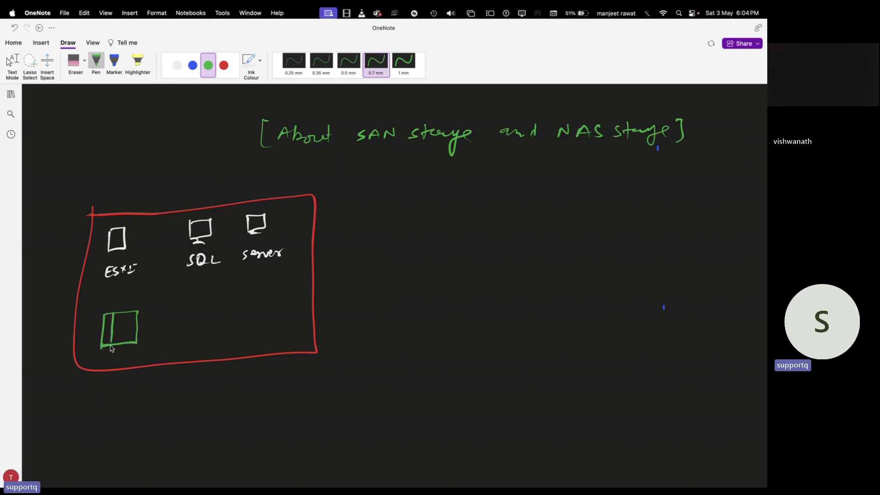
pyautogui.moveTo(121, 311)
pyautogui.mouseDown()
pyautogui.moveTo(120, 349)
pyautogui.moveTo(130, 318)
pyautogui.moveTo(130, 349)
pyautogui.moveTo(138, 321)
pyautogui.moveTo(138, 330)
pyautogui.moveTo(103, 340)
pyautogui.moveTo(136, 344)
pyautogui.moveTo(105, 364)
pyautogui.moveTo(134, 352)
pyautogui.mouseUp()
pyautogui.moveTo(129, 352); pyautogui.dragTo(135, 362)
pyautogui.moveTo(136, 351); pyautogui.dragTo(136, 362)
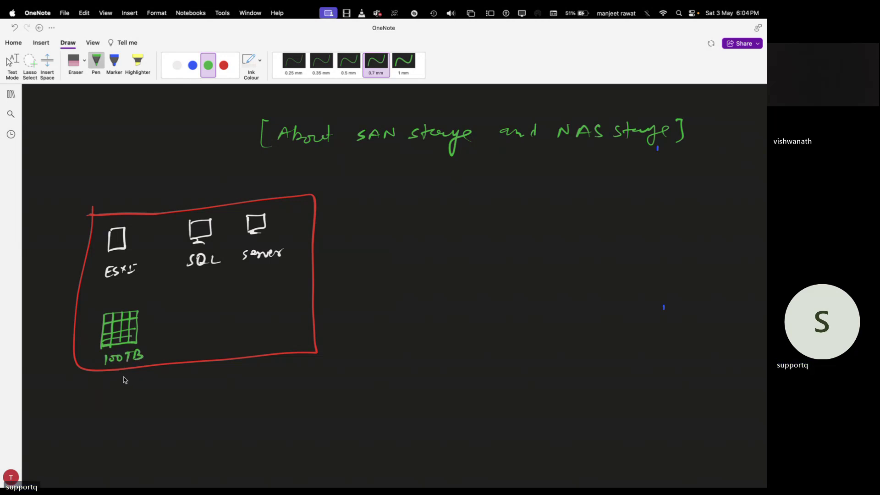
pyautogui.moveTo(184, 298)
pyautogui.mouseDown()
pyautogui.moveTo(183, 289)
pyautogui.moveTo(214, 287)
pyautogui.moveTo(184, 298)
pyautogui.moveTo(215, 293)
pyautogui.moveTo(193, 298)
pyautogui.mouseUp()
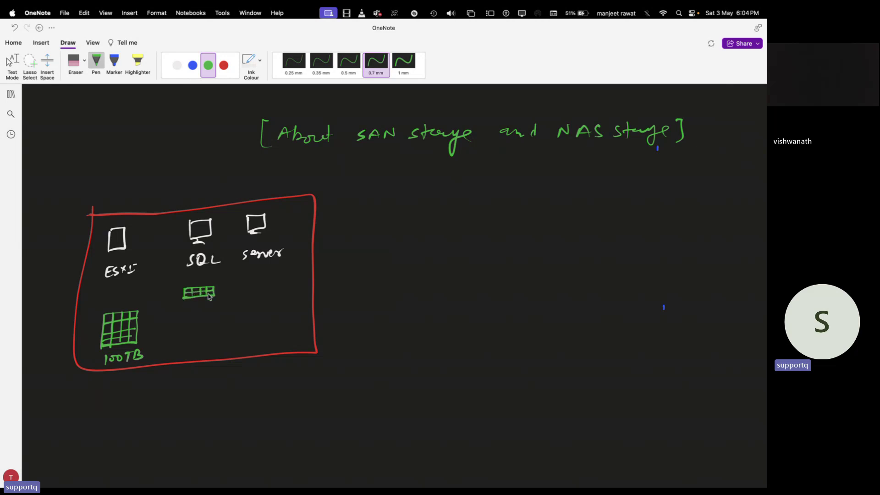
# Link ESXi, SQL, server and the 100TB storage to the switch, then add a white monitor.
pyautogui.moveTo(117, 249)
pyautogui.mouseDown()
pyautogui.moveTo(188, 288)
pyautogui.moveTo(205, 241)
pyautogui.mouseUp()
pyautogui.moveTo(201, 286); pyautogui.dragTo(254, 234)
pyautogui.moveTo(167, 304); pyautogui.dragTo(188, 292)
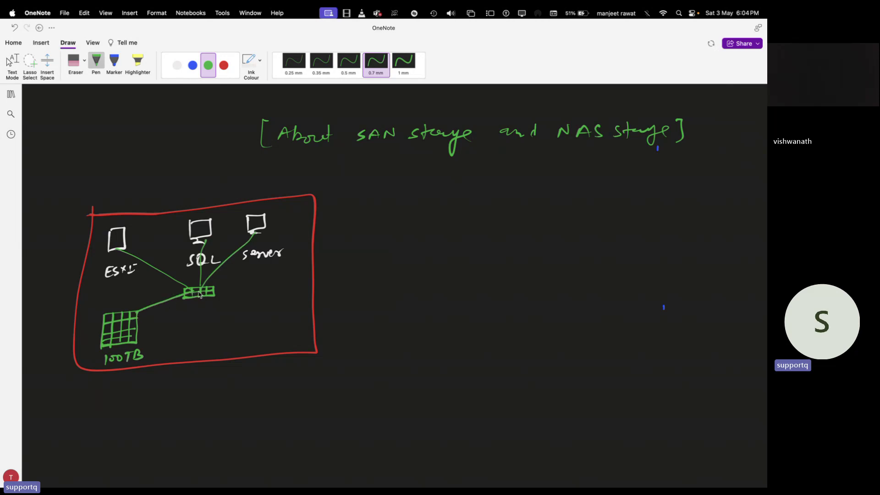
pyautogui.click(176, 65)
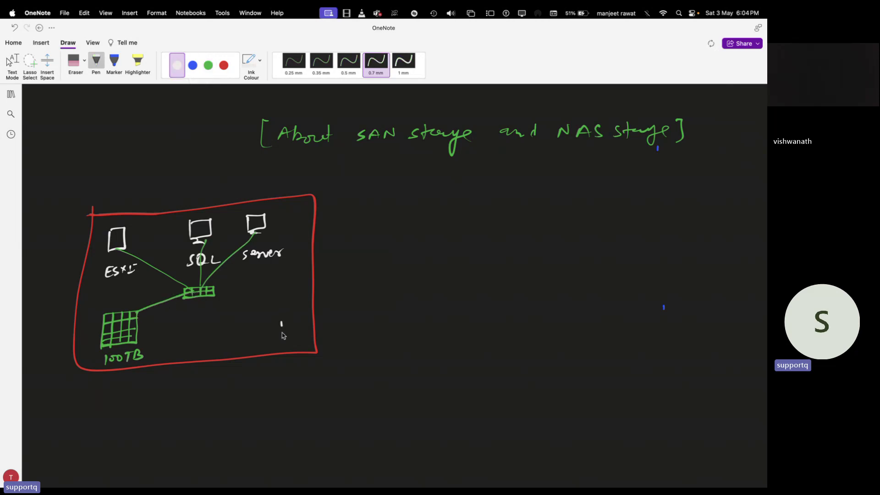
pyautogui.moveTo(282, 332)
pyautogui.mouseDown()
pyautogui.moveTo(300, 329)
pyautogui.moveTo(283, 333)
pyautogui.moveTo(294, 335)
pyautogui.mouseUp()
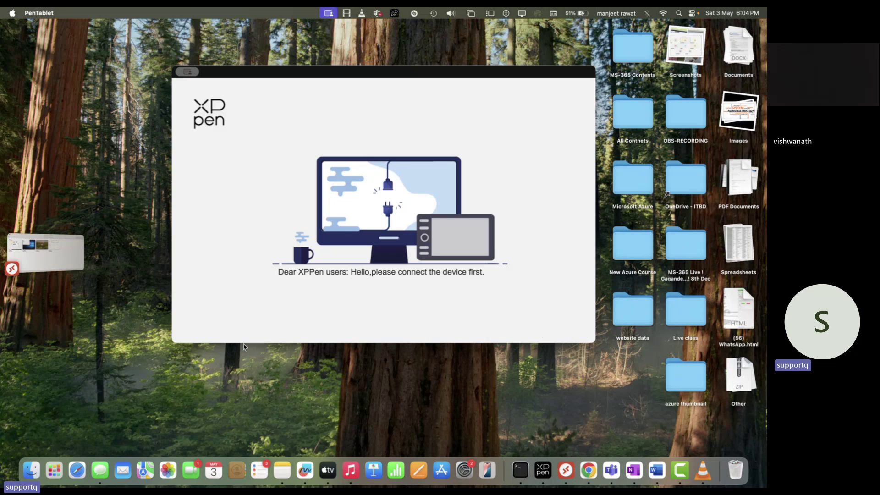
# Back in OneNote, draw a second white monitor in the red box and wire both lower monitors to the switch.
pyautogui.press('super+Tab')
pyautogui.moveTo(237, 340)
pyautogui.mouseDown()
pyautogui.moveTo(255, 323)
pyautogui.moveTo(249, 342)
pyautogui.mouseUp()
pyautogui.moveTo(210, 294)
pyautogui.mouseDown()
pyautogui.moveTo(236, 326)
pyautogui.moveTo(240, 308)
pyautogui.moveTo(280, 326)
pyautogui.mouseUp()
pyautogui.click(208, 65)
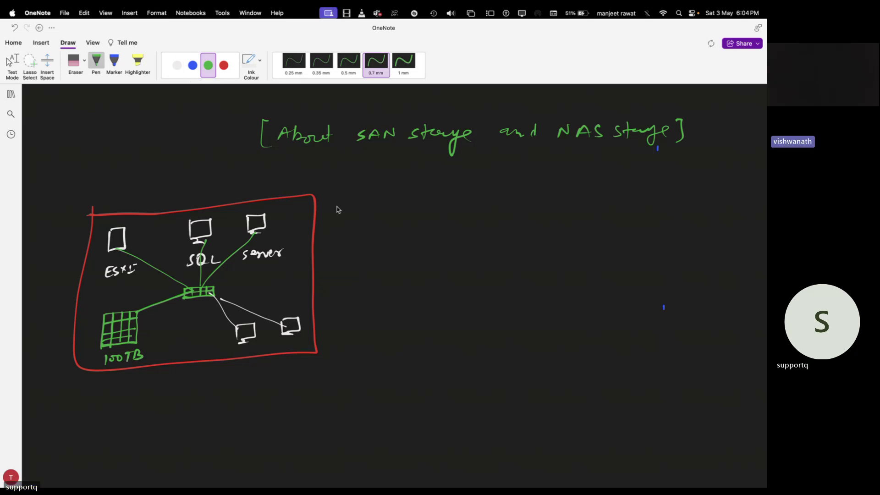
# Handwrite 'File and folder' and 'Tables and DB' in green beside the diagram.
pyautogui.moveTo(334, 208); pyautogui.dragTo(334, 195)
pyautogui.moveTo(335, 195)
pyautogui.mouseDown()
pyautogui.moveTo(401, 208)
pyautogui.moveTo(414, 197)
pyautogui.moveTo(437, 201)
pyautogui.moveTo(444, 189)
pyautogui.moveTo(458, 200)
pyautogui.moveTo(471, 195)
pyautogui.mouseUp()
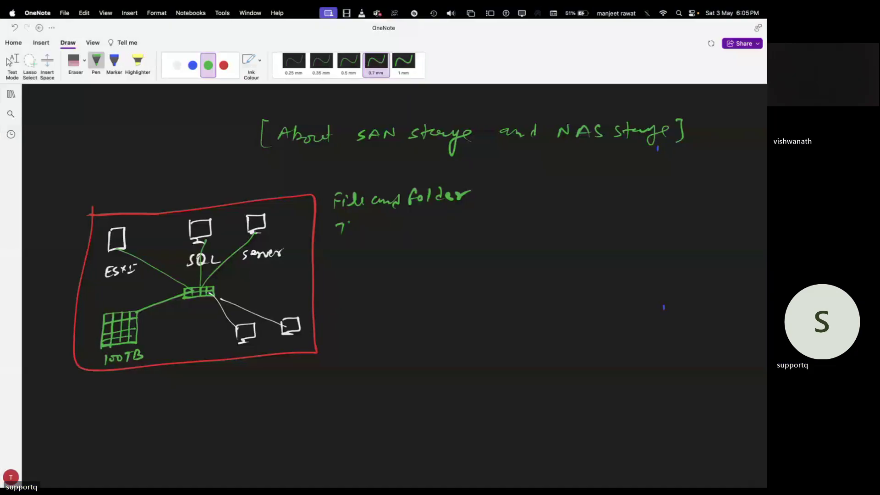
pyautogui.moveTo(339, 223)
pyautogui.mouseDown()
pyautogui.moveTo(345, 232)
pyautogui.moveTo(465, 220)
pyautogui.moveTo(464, 229)
pyautogui.mouseUp()
pyautogui.click(358, 269)
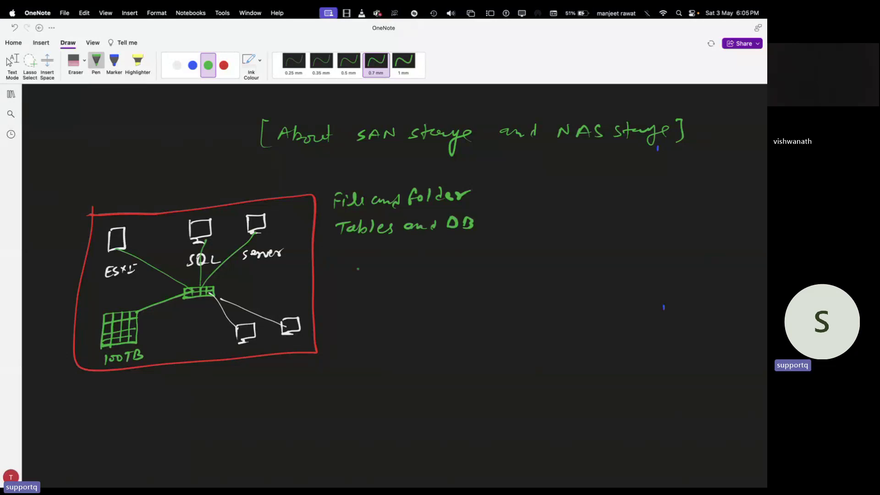
# Write 'Snapshot' in green below Tables and DB.
pyautogui.moveTo(347, 247); pyautogui.dragTo(341, 257)
pyautogui.moveTo(353, 252); pyautogui.dragTo(379, 261)
pyautogui.click(392, 251)
pyautogui.click(392, 256)
pyautogui.moveTo(378, 251); pyautogui.dragTo(394, 258)
pyautogui.moveTo(400, 244); pyautogui.dragTo(427, 258)
pyautogui.moveTo(423, 250); pyautogui.dragTo(431, 249)
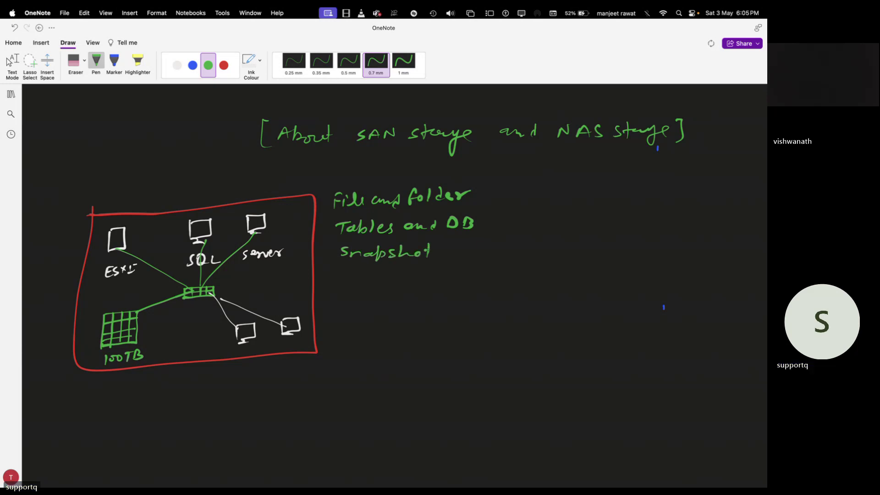
# Add 'Replication' and 'VMDK' to the green list.
pyautogui.moveTo(344, 269)
pyautogui.mouseDown()
pyautogui.moveTo(340, 283)
pyautogui.moveTo(389, 280)
pyautogui.mouseUp()
pyautogui.moveTo(394, 273); pyautogui.dragTo(396, 272)
pyautogui.moveTo(410, 272); pyautogui.dragTo(426, 279)
pyautogui.moveTo(431, 267)
pyautogui.mouseDown()
pyautogui.moveTo(433, 280)
pyautogui.moveTo(442, 278)
pyautogui.mouseUp()
pyautogui.moveTo(447, 271); pyautogui.dragTo(468, 276)
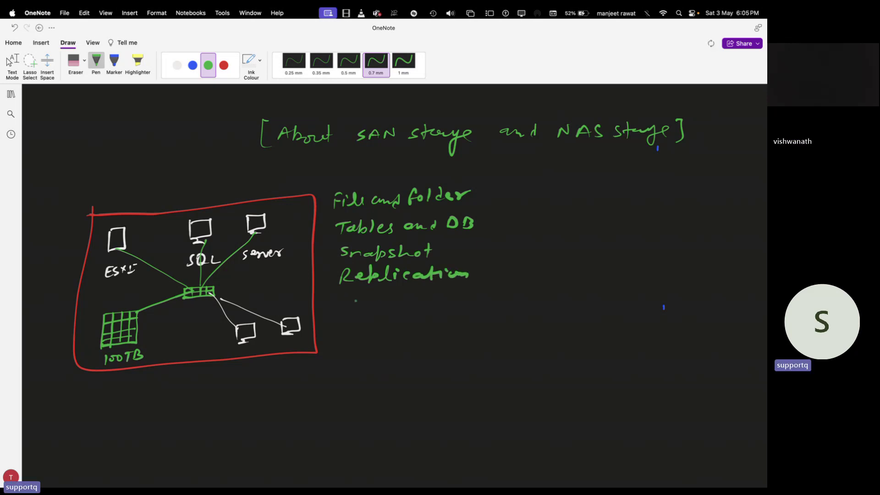
pyautogui.moveTo(341, 300)
pyautogui.mouseDown()
pyautogui.moveTo(344, 311)
pyautogui.moveTo(400, 300)
pyautogui.moveTo(411, 311)
pyautogui.mouseUp()
# Erase the mistaken item below VMDK, return to the green 0.7 mm pen, and brace the list.
pyautogui.moveTo(344, 324); pyautogui.dragTo(355, 326)
pyautogui.moveTo(361, 334)
pyautogui.mouseDown()
pyautogui.moveTo(383, 328)
pyautogui.moveTo(348, 327)
pyautogui.moveTo(393, 337)
pyautogui.moveTo(387, 340)
pyautogui.mouseUp()
pyautogui.click(392, 330)
pyautogui.click(73, 60)
pyautogui.click(345, 70)
pyautogui.click(376, 64)
pyautogui.click(208, 65)
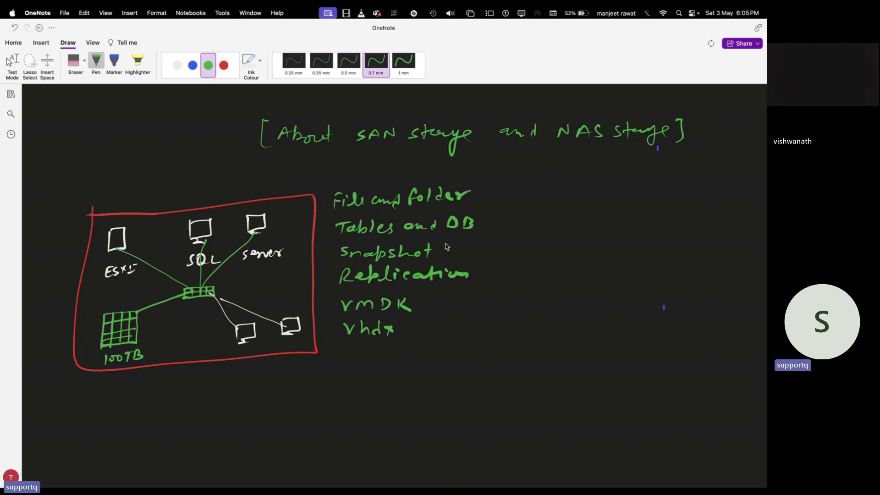
pyautogui.moveTo(482, 186)
pyautogui.mouseDown()
pyautogui.moveTo(494, 257)
pyautogui.moveTo(491, 357)
pyautogui.mouseUp()
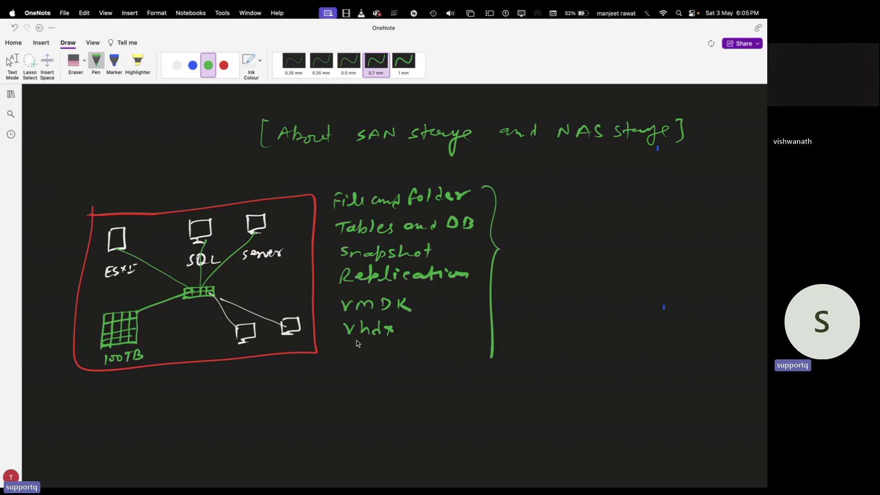
pyautogui.click(224, 65)
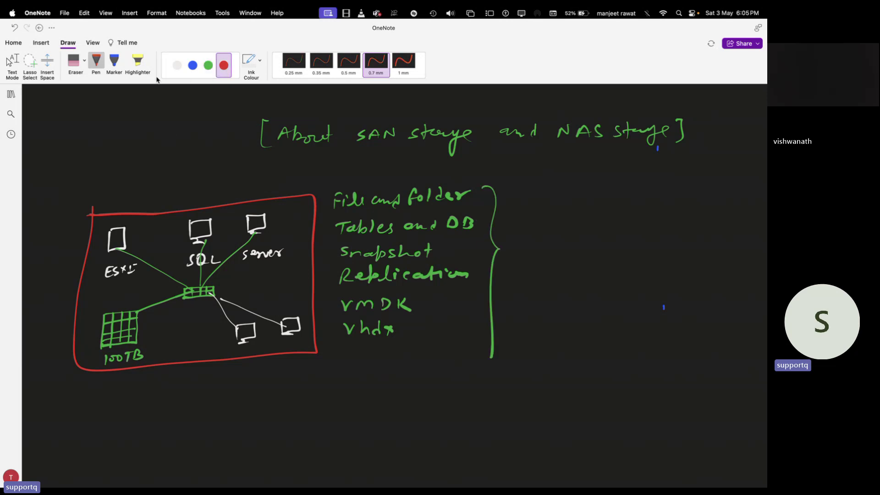
# Label the 100TB storage grid 'SAN' in white ink.
pyautogui.click(177, 65)
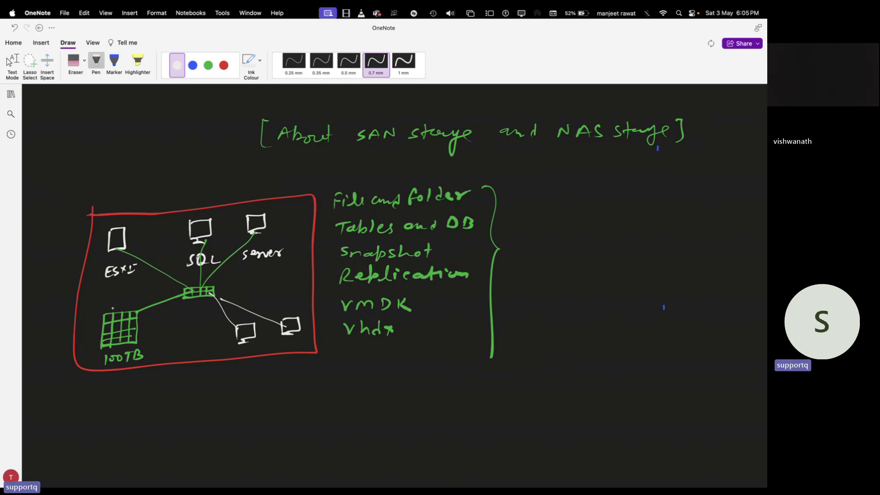
pyautogui.moveTo(146, 325); pyautogui.dragTo(140, 335)
pyautogui.moveTo(148, 335)
pyautogui.mouseDown()
pyautogui.moveTo(153, 323)
pyautogui.moveTo(157, 333)
pyautogui.mouseUp()
pyautogui.moveTo(157, 332)
pyautogui.mouseDown()
pyautogui.moveTo(167, 321)
pyautogui.moveTo(151, 353)
pyautogui.moveTo(162, 351)
pyautogui.mouseUp()
# Write 'Block storage' beside the grid and title the red box 'Storage Area Network'.
pyautogui.moveTo(167, 344); pyautogui.dragTo(169, 349)
pyautogui.moveTo(178, 344); pyautogui.dragTo(170, 349)
pyautogui.moveTo(181, 343)
pyautogui.mouseDown()
pyautogui.moveTo(189, 348)
pyautogui.moveTo(156, 362)
pyautogui.mouseUp()
pyautogui.moveTo(167, 352)
pyautogui.mouseDown()
pyautogui.moveTo(169, 360)
pyautogui.moveTo(185, 358)
pyautogui.mouseUp()
pyautogui.moveTo(185, 355); pyautogui.dragTo(191, 367)
pyautogui.moveTo(195, 355); pyautogui.dragTo(203, 352)
pyautogui.click(210, 353)
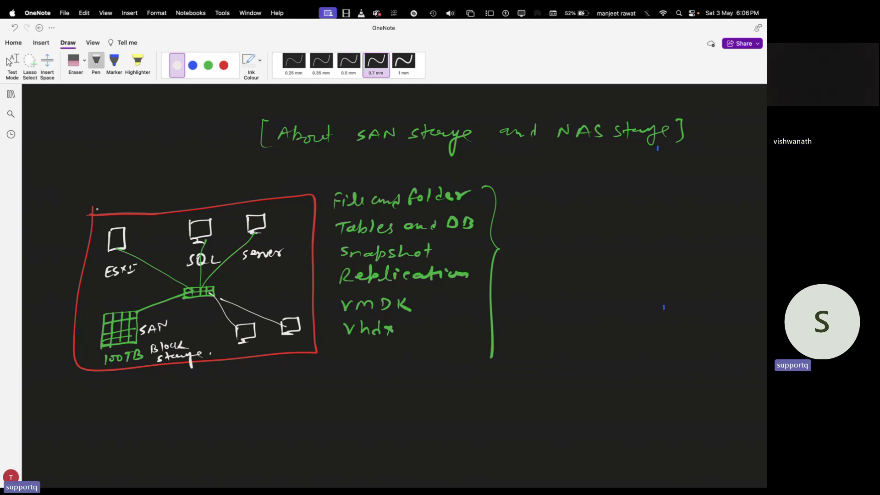
pyautogui.moveTo(99, 198); pyautogui.dragTo(295, 191)
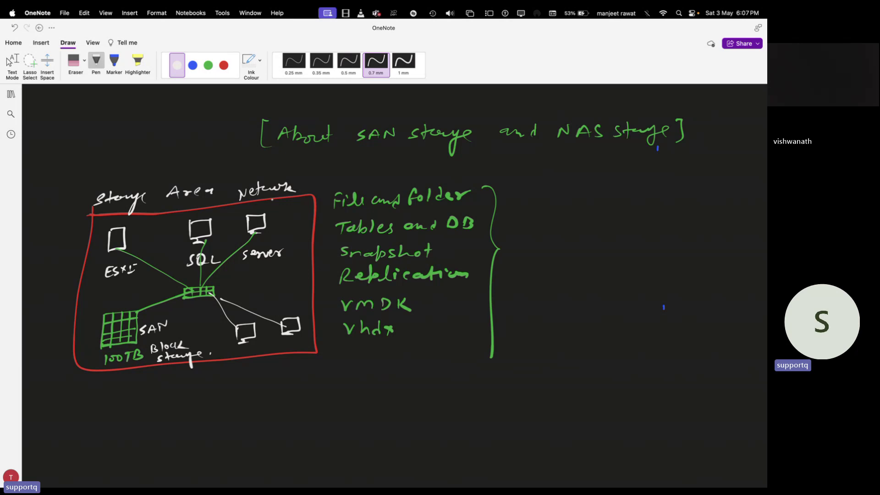
pyautogui.scroll(-3, 447, 362)
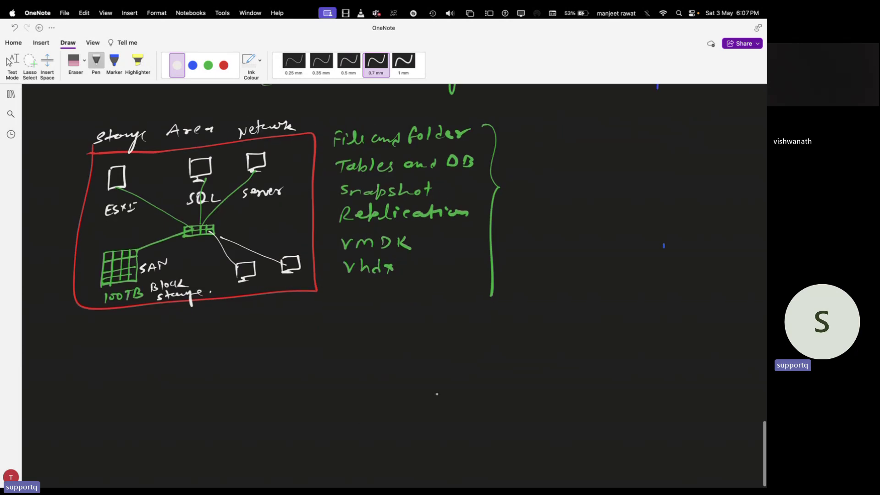
# Write the 'NAS storage' heading and draw a green Pune office box below it.
pyautogui.moveTo(301, 371)
pyautogui.mouseDown()
pyautogui.moveTo(306, 361)
pyautogui.moveTo(320, 370)
pyautogui.moveTo(349, 365)
pyautogui.mouseUp()
pyautogui.moveTo(373, 363)
pyautogui.mouseDown()
pyautogui.moveTo(362, 371)
pyautogui.moveTo(437, 365)
pyautogui.mouseUp()
pyautogui.scroll(-8, 438, 362)
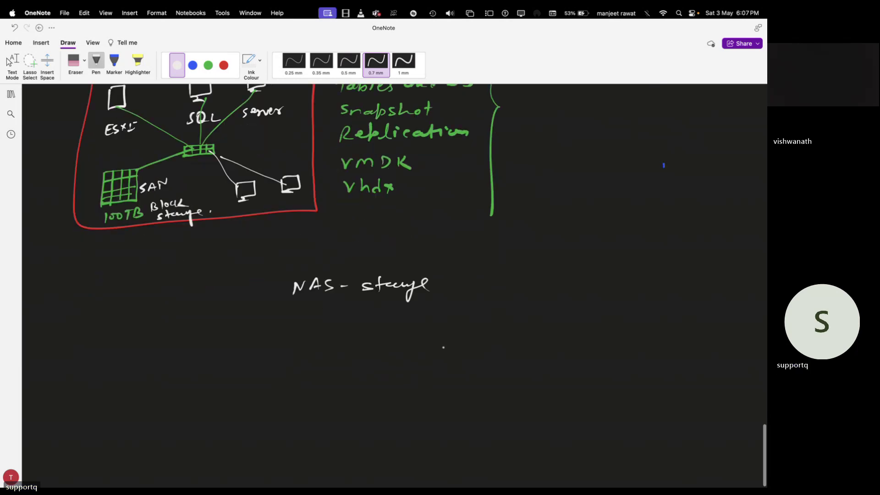
pyautogui.click(208, 65)
pyautogui.moveTo(98, 234)
pyautogui.mouseDown()
pyautogui.moveTo(94, 275)
pyautogui.moveTo(183, 313)
pyautogui.moveTo(240, 304)
pyautogui.moveTo(197, 231)
pyautogui.moveTo(95, 233)
pyautogui.moveTo(160, 221)
pyautogui.mouseUp()
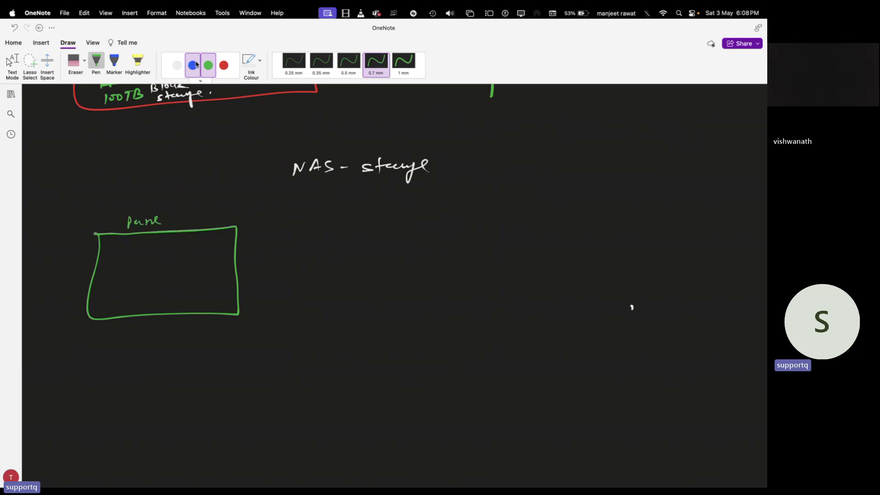
# Draw blue Delhi and Dubai office boxes, each with small green machines inside.
pyautogui.click(192, 65)
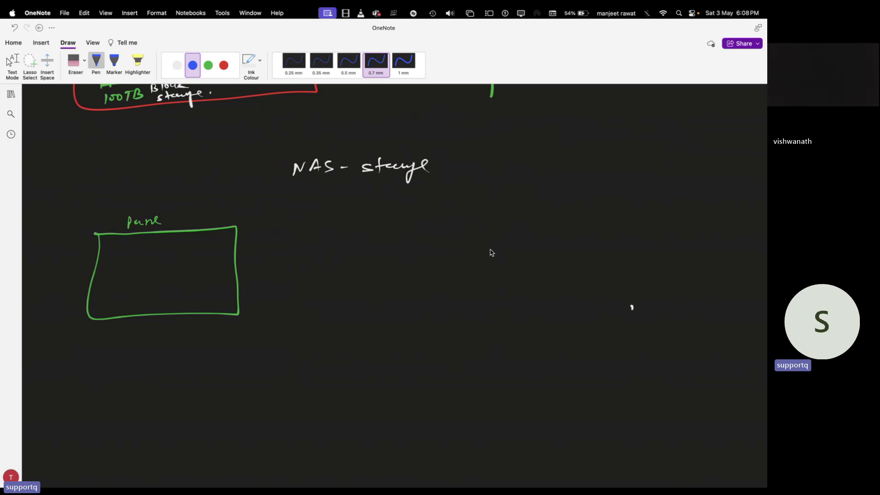
pyautogui.moveTo(488, 235)
pyautogui.mouseDown()
pyautogui.moveTo(487, 272)
pyautogui.moveTo(563, 279)
pyautogui.moveTo(482, 287)
pyautogui.mouseUp()
pyautogui.moveTo(488, 250); pyautogui.dragTo(481, 285)
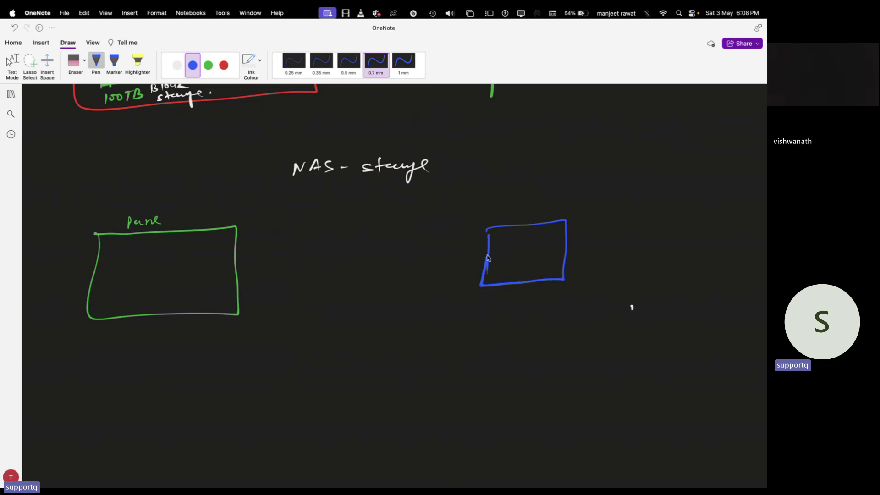
pyautogui.moveTo(504, 212)
pyautogui.mouseDown()
pyautogui.moveTo(509, 221)
pyautogui.moveTo(536, 219)
pyautogui.mouseUp()
pyautogui.moveTo(540, 210); pyautogui.dragTo(542, 215)
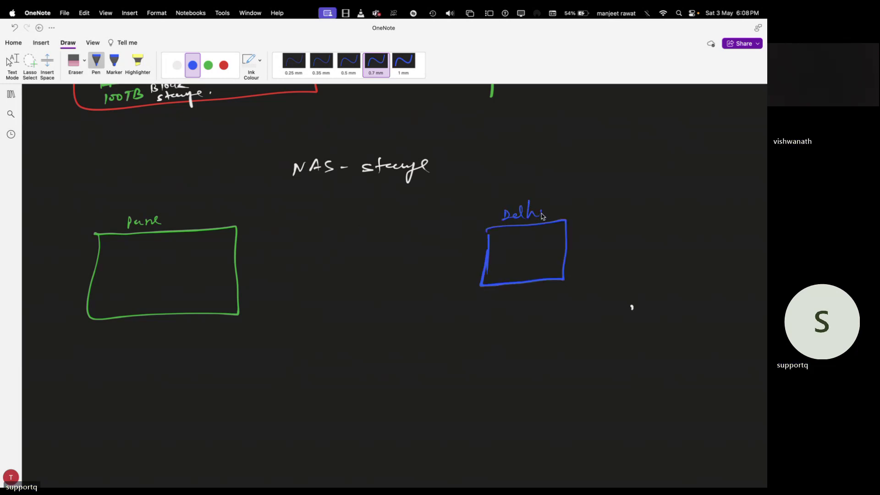
pyautogui.moveTo(484, 347); pyautogui.dragTo(479, 403)
pyautogui.moveTo(482, 348)
pyautogui.mouseDown()
pyautogui.moveTo(574, 368)
pyautogui.moveTo(480, 402)
pyautogui.mouseUp()
pyautogui.moveTo(491, 326); pyautogui.dragTo(490, 335)
pyautogui.moveTo(491, 326); pyautogui.dragTo(497, 334)
pyautogui.moveTo(497, 328); pyautogui.dragTo(534, 335)
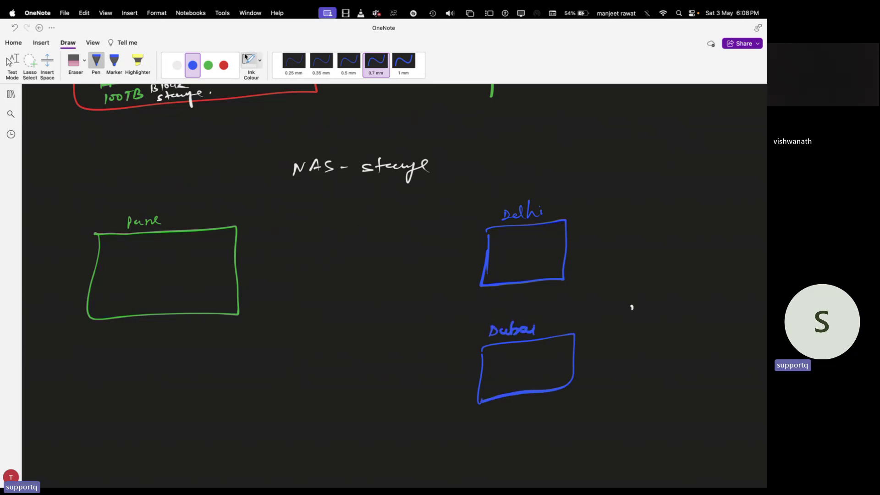
pyautogui.click(208, 65)
pyautogui.moveTo(499, 234)
pyautogui.mouseDown()
pyautogui.moveTo(507, 245)
pyautogui.moveTo(544, 240)
pyautogui.mouseUp()
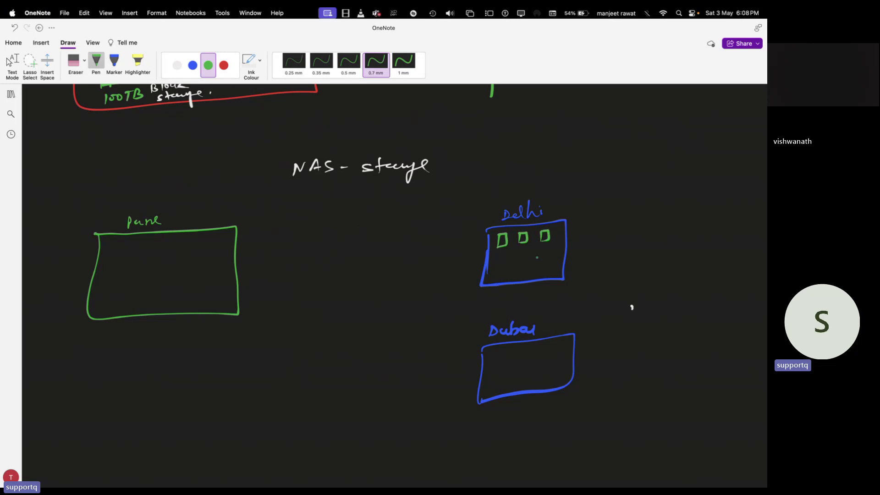
pyautogui.moveTo(496, 352)
pyautogui.mouseDown()
pyautogui.moveTo(494, 367)
pyautogui.moveTo(555, 359)
pyautogui.mouseUp()
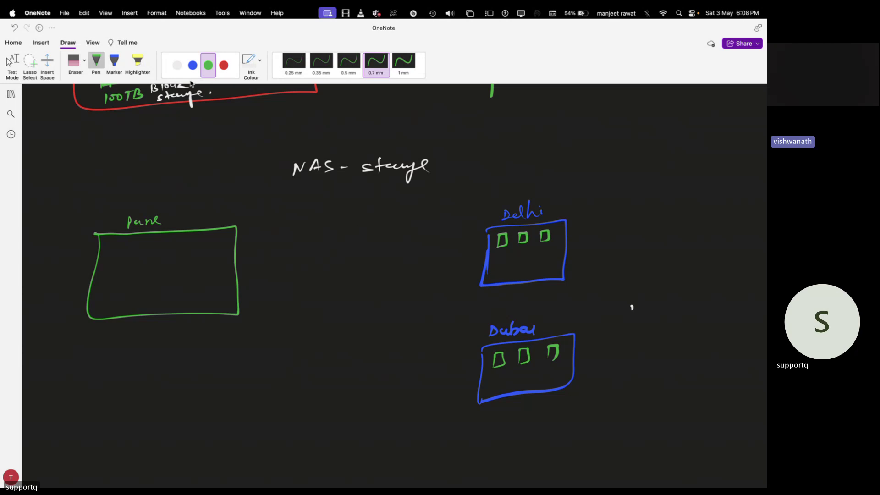
# Draw a white 100TB storage grid in the Pune box and label it 'Pune H.O.'.
pyautogui.click(177, 65)
pyautogui.moveTo(115, 258)
pyautogui.mouseDown()
pyautogui.moveTo(113, 279)
pyautogui.moveTo(147, 291)
pyautogui.moveTo(120, 256)
pyautogui.moveTo(123, 294)
pyautogui.moveTo(136, 291)
pyautogui.moveTo(148, 259)
pyautogui.moveTo(145, 283)
pyautogui.moveTo(112, 313)
pyautogui.mouseUp()
pyautogui.moveTo(120, 304)
pyautogui.mouseDown()
pyautogui.moveTo(135, 310)
pyautogui.moveTo(141, 301)
pyautogui.moveTo(145, 311)
pyautogui.mouseUp()
pyautogui.moveTo(171, 224); pyautogui.dragTo(202, 213)
pyautogui.click(194, 219)
pyautogui.click(215, 219)
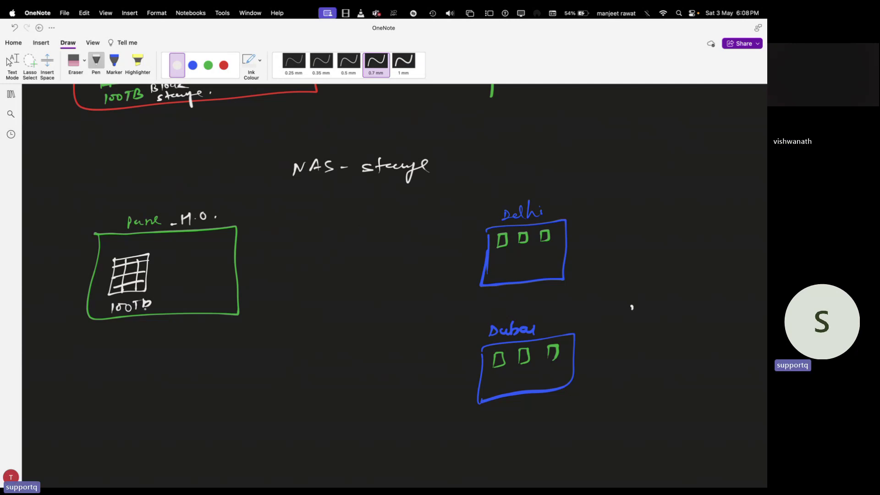
pyautogui.moveTo(145, 297); pyautogui.dragTo(148, 301)
pyautogui.click(155, 304)
# Add 'Object Based storage' in red after the NAS heading.
pyautogui.click(223, 65)
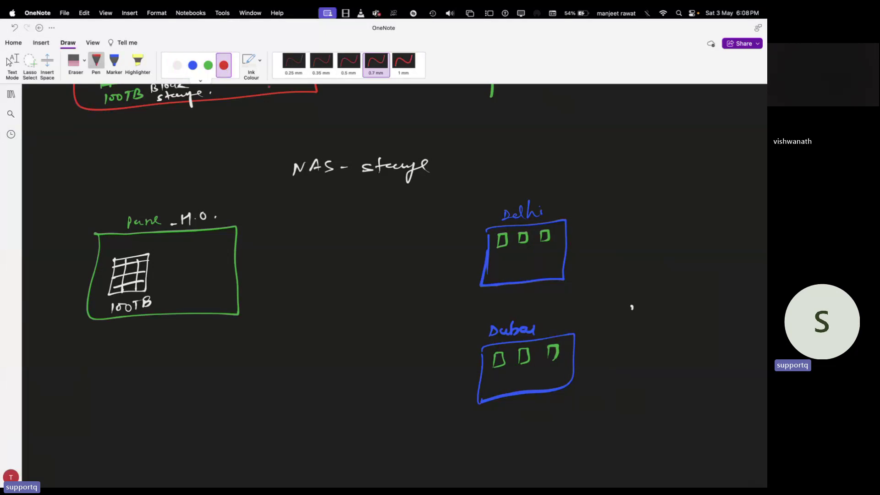
pyautogui.moveTo(460, 159); pyautogui.dragTo(473, 167)
pyautogui.moveTo(481, 161)
pyautogui.mouseDown()
pyautogui.moveTo(482, 175)
pyautogui.moveTo(498, 170)
pyautogui.mouseUp()
pyautogui.moveTo(508, 155)
pyautogui.mouseDown()
pyautogui.moveTo(506, 171)
pyautogui.moveTo(579, 159)
pyautogui.moveTo(594, 168)
pyautogui.moveTo(616, 163)
pyautogui.mouseUp()
pyautogui.moveTo(627, 166)
pyautogui.mouseDown()
pyautogui.moveTo(641, 175)
pyautogui.moveTo(653, 160)
pyautogui.mouseUp()
pyautogui.click(665, 165)
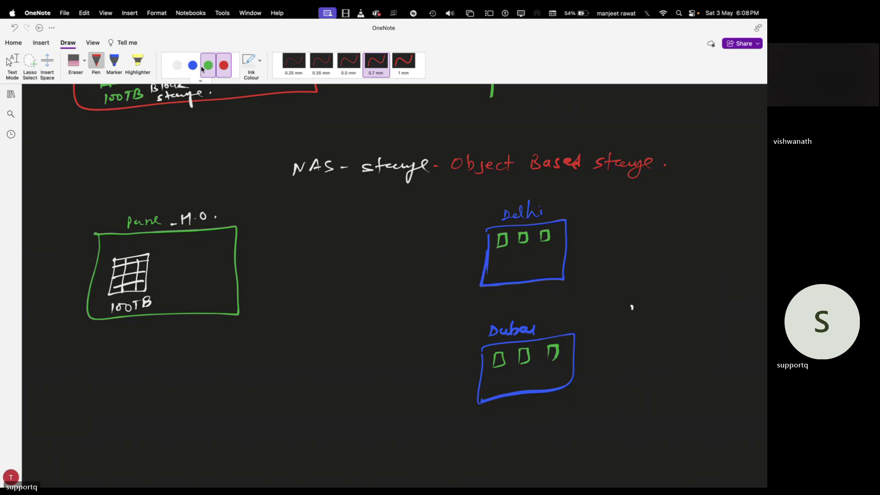
# Draw a long blue line from Pune's 100TB grid across to the Delhi office box.
pyautogui.hotkey('ctrl', 'Left')
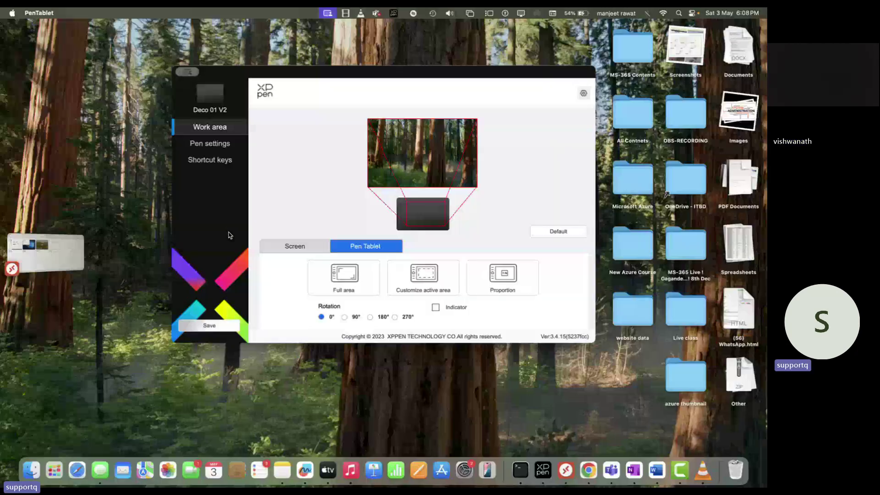
pyautogui.hotkey('ctrl', 'Right')
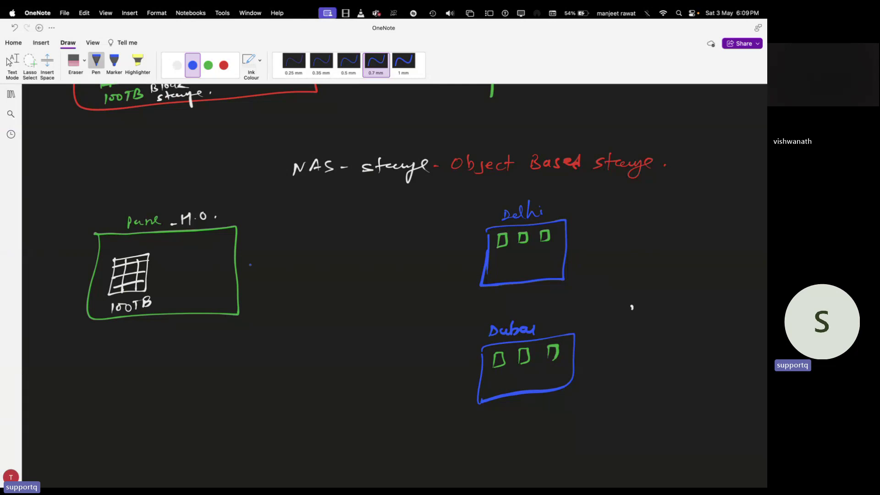
pyautogui.moveTo(150, 275)
pyautogui.mouseDown()
pyautogui.moveTo(405, 233)
pyautogui.moveTo(462, 232)
pyautogui.mouseUp()
pyautogui.hotkey('ctrl', 'Left')
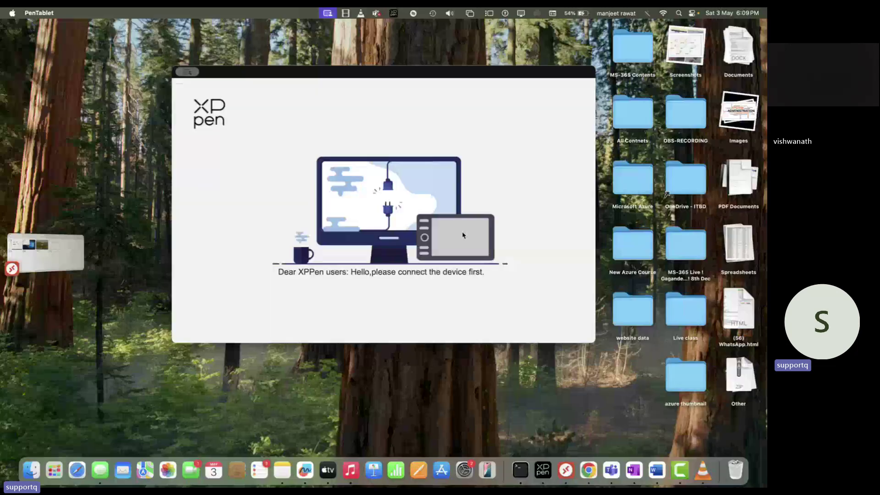
pyautogui.hotkey('ctrl', 'Right')
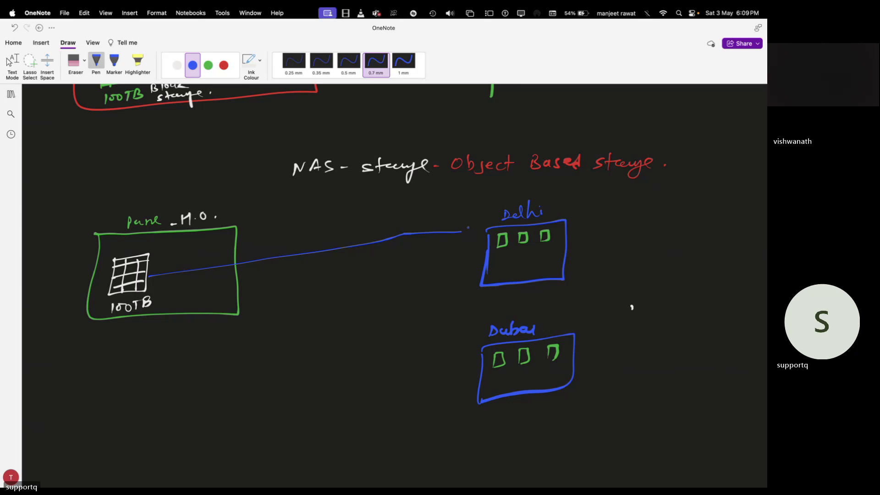
# Add an arrowhead at Delhi and a Pune-to-Dubai arrow, labelling both 25TB.
pyautogui.moveTo(456, 227)
pyautogui.mouseDown()
pyautogui.moveTo(467, 233)
pyautogui.moveTo(459, 239)
pyautogui.mouseUp()
pyautogui.moveTo(398, 251)
pyautogui.mouseDown()
pyautogui.moveTo(409, 258)
pyautogui.moveTo(433, 246)
pyautogui.moveTo(426, 257)
pyautogui.mouseUp()
pyautogui.moveTo(433, 245); pyautogui.dragTo(433, 255)
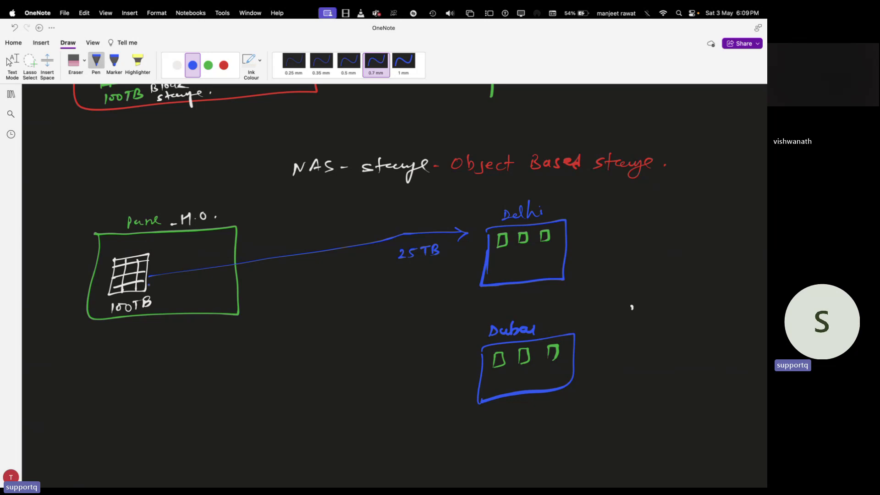
pyautogui.moveTo(147, 285); pyautogui.dragTo(475, 381)
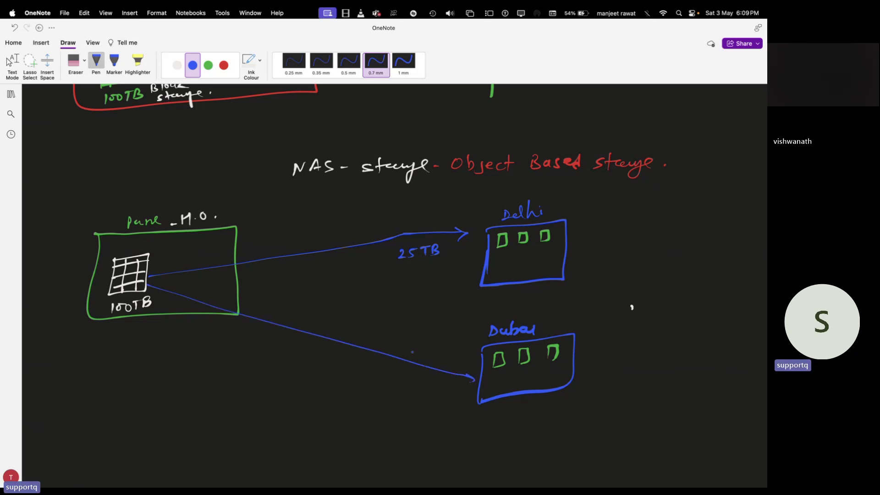
pyautogui.moveTo(410, 345)
pyautogui.mouseDown()
pyautogui.moveTo(416, 352)
pyautogui.moveTo(440, 339)
pyautogui.moveTo(433, 350)
pyautogui.mouseUp()
pyautogui.moveTo(441, 340); pyautogui.dragTo(448, 346)
# Draw small white storage boxes inside the Delhi and Dubai office boxes.
pyautogui.click(177, 65)
pyautogui.moveTo(501, 259)
pyautogui.mouseDown()
pyautogui.moveTo(502, 266)
pyautogui.moveTo(553, 268)
pyautogui.mouseUp()
pyautogui.moveTo(489, 378)
pyautogui.mouseDown()
pyautogui.moveTo(502, 383)
pyautogui.moveTo(490, 387)
pyautogui.moveTo(549, 377)
pyautogui.mouseUp()
pyautogui.moveTo(549, 379)
pyautogui.mouseDown()
pyautogui.moveTo(537, 383)
pyautogui.moveTo(567, 371)
pyautogui.mouseUp()
pyautogui.moveTo(567, 371); pyautogui.dragTo(556, 381)
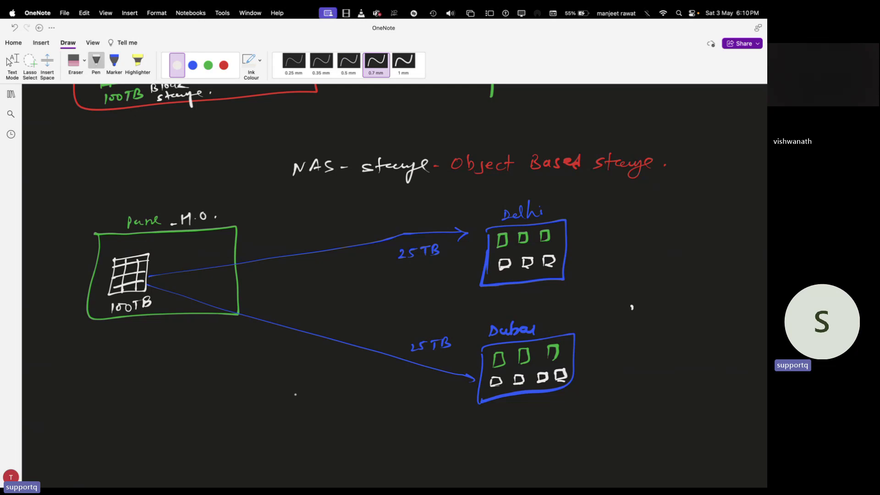
# Write a numbered list of Google Drive, One-Drive, I-cloud, and Drop box, grouped by a curly brace.
pyautogui.moveTo(97, 388)
pyautogui.mouseDown()
pyautogui.moveTo(90, 398)
pyautogui.moveTo(96, 387)
pyautogui.moveTo(138, 392)
pyautogui.moveTo(145, 408)
pyautogui.moveTo(169, 393)
pyautogui.moveTo(227, 389)
pyautogui.mouseUp()
pyautogui.moveTo(87, 420)
pyautogui.mouseDown()
pyautogui.moveTo(96, 428)
pyautogui.moveTo(84, 431)
pyautogui.moveTo(214, 418)
pyautogui.mouseUp()
pyautogui.moveTo(87, 448); pyautogui.dragTo(154, 457)
pyautogui.click(129, 453)
pyautogui.moveTo(161, 450); pyautogui.dragTo(179, 455)
pyautogui.moveTo(185, 451); pyautogui.dragTo(187, 445)
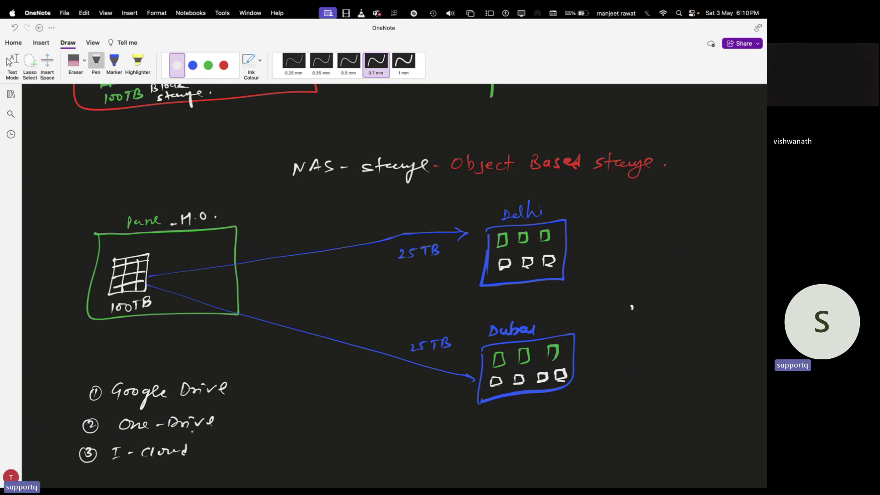
pyautogui.scroll(-3, 192, 431)
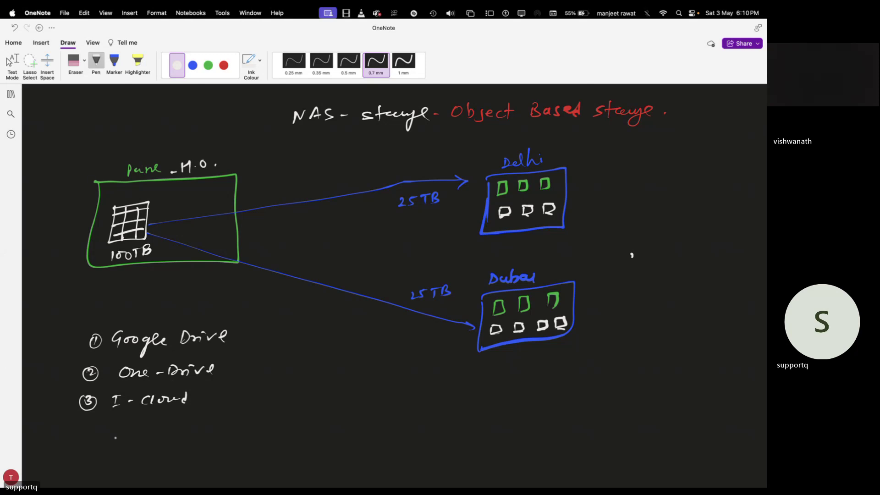
pyautogui.moveTo(88, 424)
pyautogui.mouseDown()
pyautogui.moveTo(80, 435)
pyautogui.moveTo(92, 427)
pyautogui.moveTo(150, 438)
pyautogui.moveTo(184, 431)
pyautogui.moveTo(176, 435)
pyautogui.mouseUp()
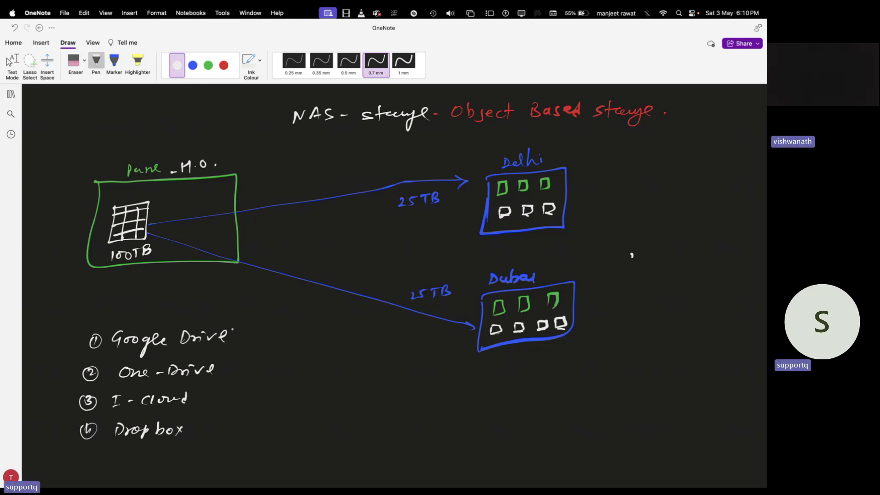
pyautogui.moveTo(236, 328)
pyautogui.mouseDown()
pyautogui.moveTo(245, 384)
pyautogui.moveTo(232, 443)
pyautogui.mouseUp()
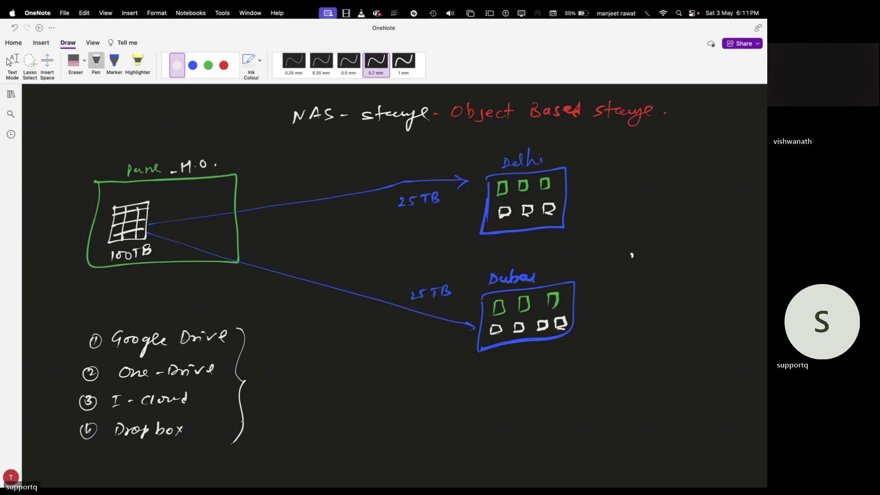
# Sign in to the remote Windows session with the account password.
pyautogui.press('super+Tab')
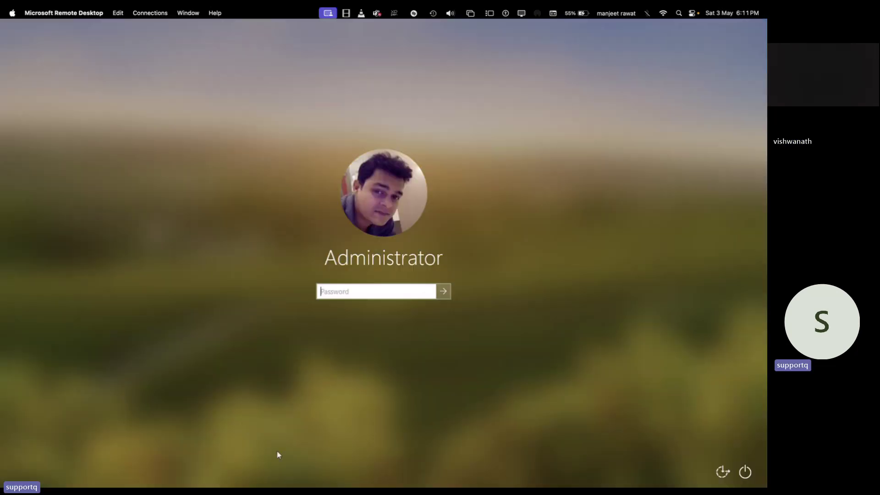
pyautogui.write('*********')
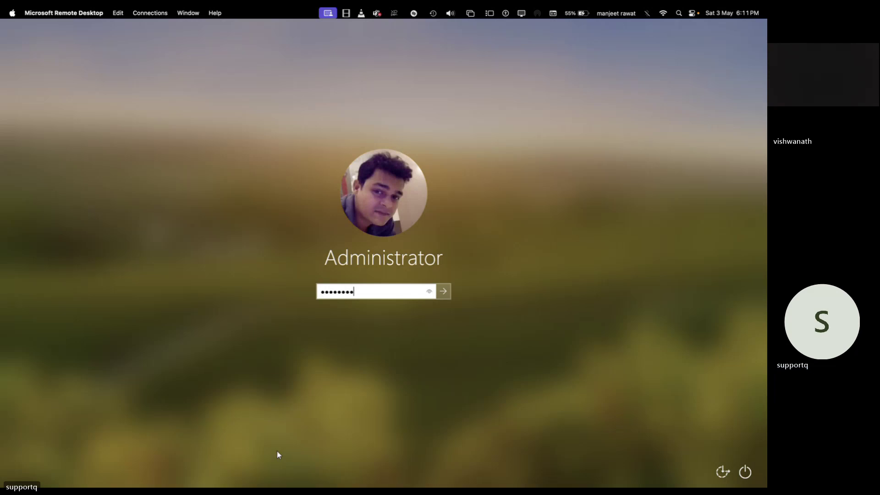
pyautogui.press('Return')
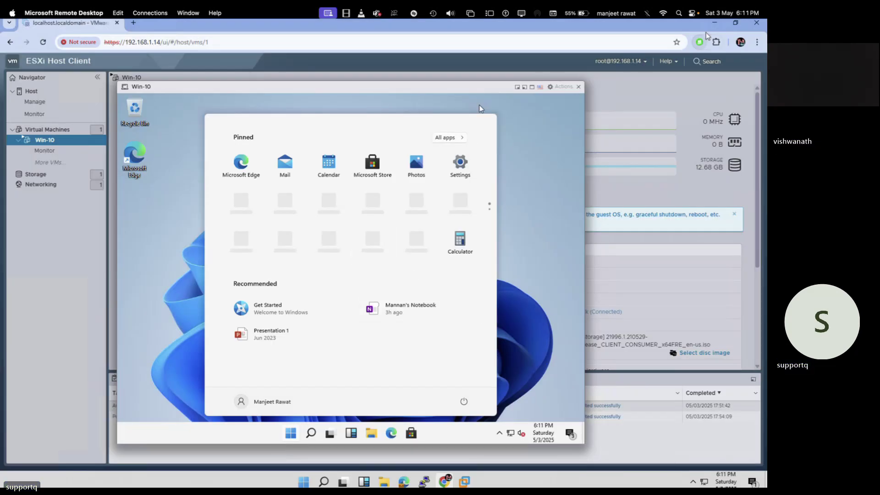
# Minimize the ESXi Host Client browser and launch Disk Management from the Run prompt.
pyautogui.click(715, 23)
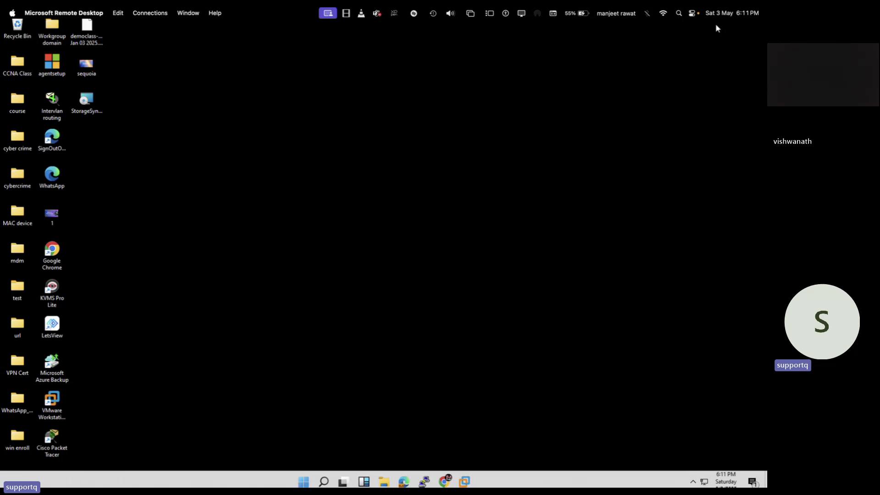
pyautogui.press('super+r')
pyautogui.write('disk')
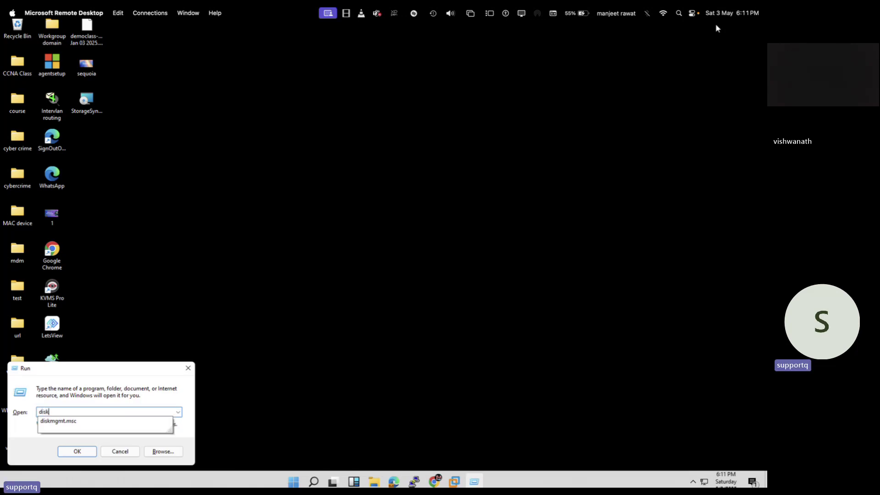
pyautogui.press('Down')
pyautogui.press('Return')
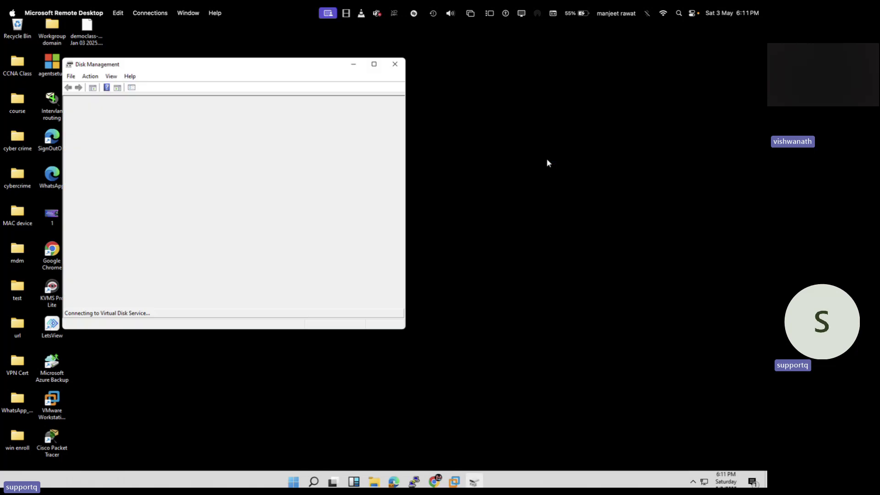
# Maximize the Disk Management window so all volumes and Disks 0, 1 and 2 are listed.
pyautogui.click(374, 64)
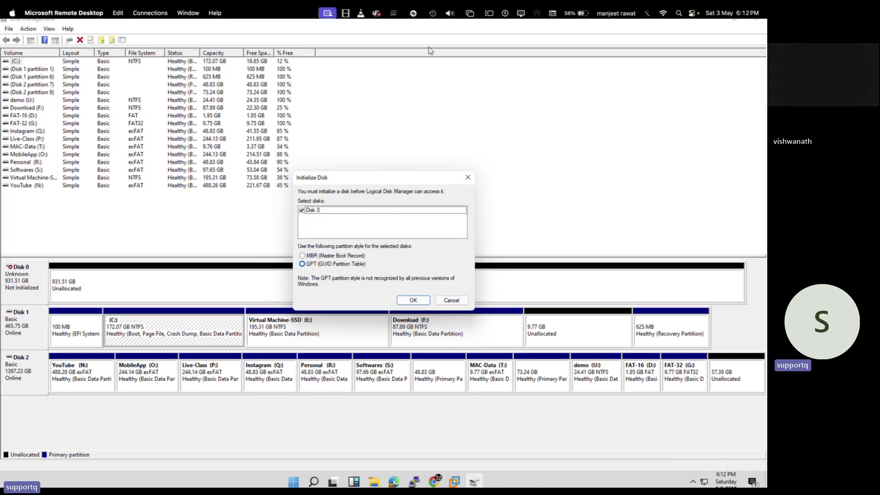
# Initialize Disk 0 as GPT from its context menu, then dismiss the resulting I/O device error.
pyautogui.click(450, 300)
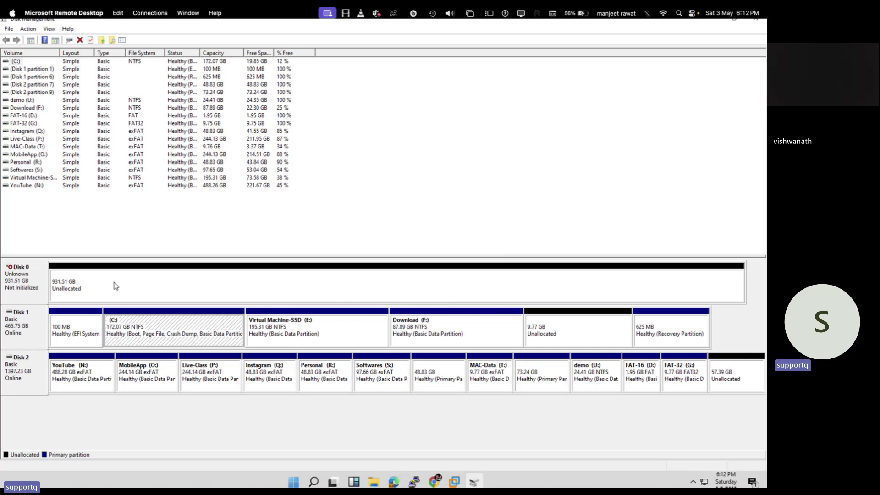
pyautogui.rightClick(26, 278)
pyautogui.click(49, 283)
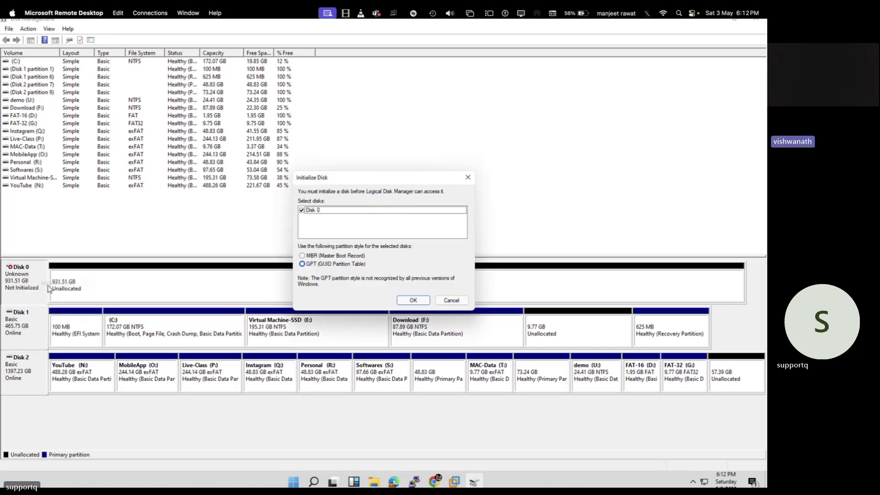
pyautogui.click(411, 301)
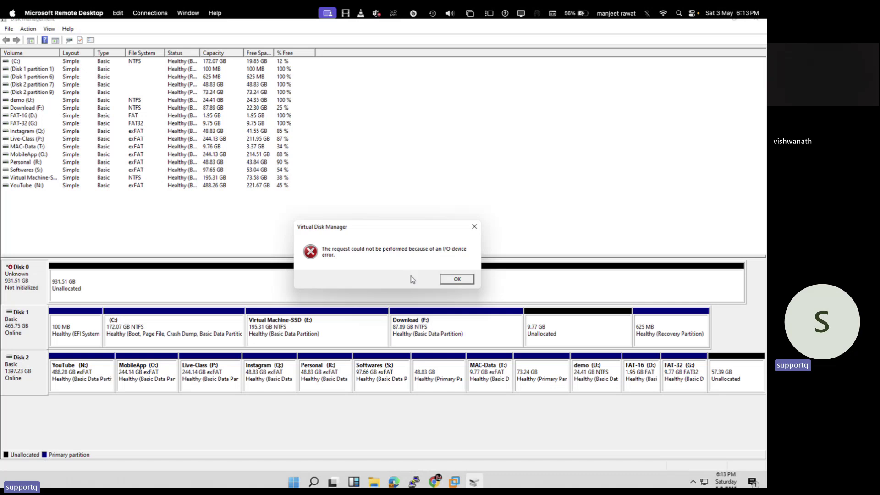
pyautogui.click(454, 279)
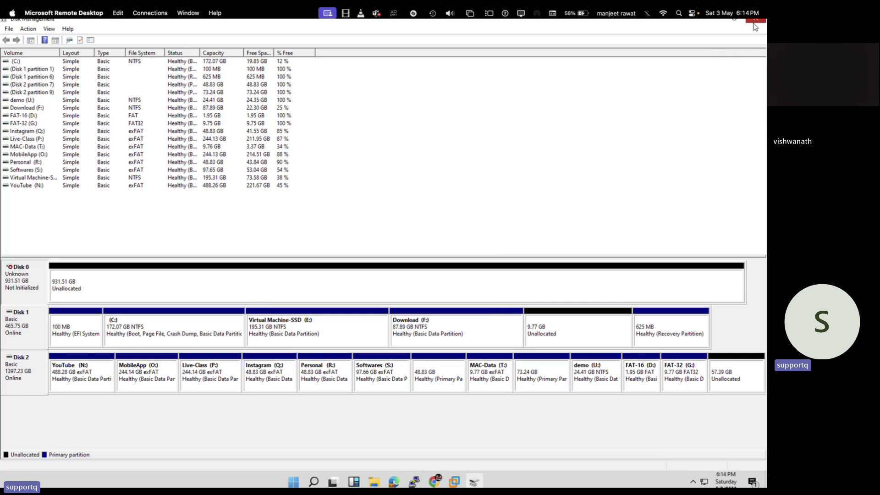
pyautogui.click(754, 21)
pyautogui.hotkey('ctrl', 'Right')
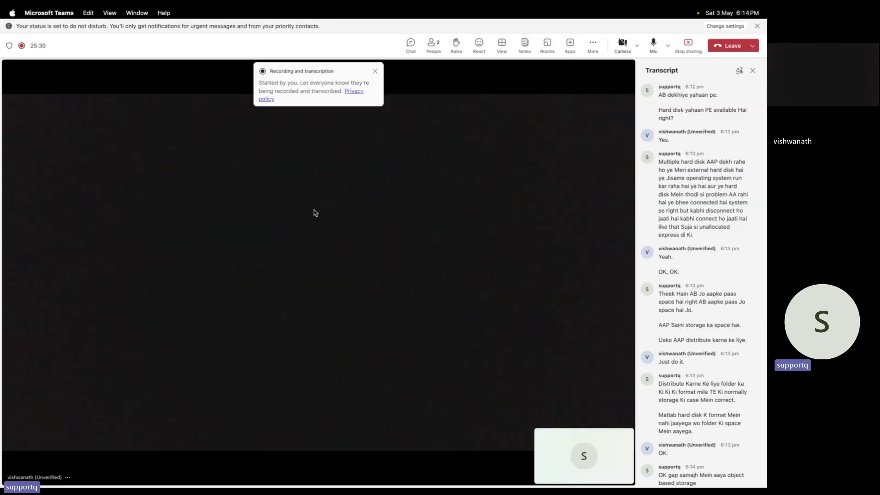
pyautogui.hotkey('ctrl', 'Left')
pyautogui.moveTo(465, 483)
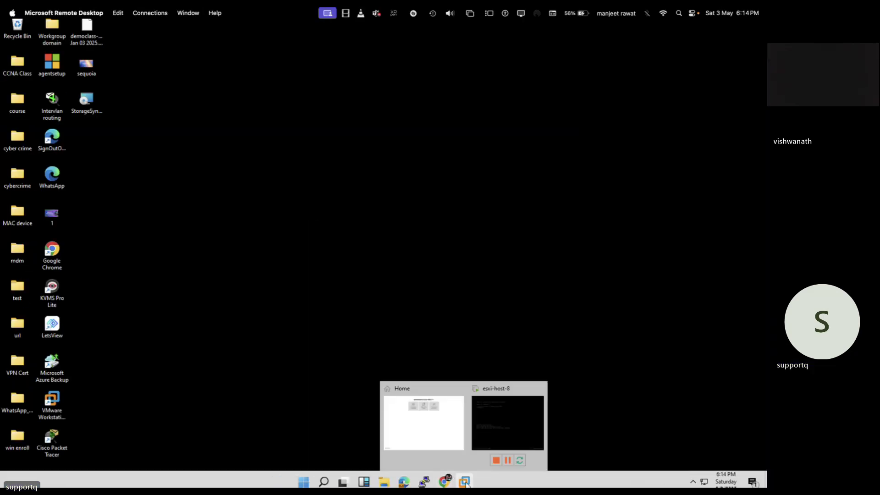
pyautogui.click(509, 404)
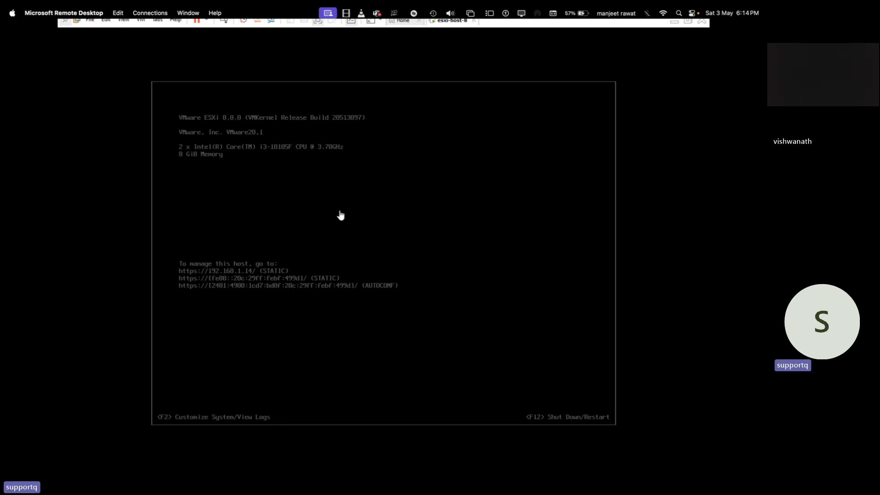
# Minimize the esxi-host-8 console and return to the Chrome window with ESXi Host Client.
pyautogui.click(675, 21)
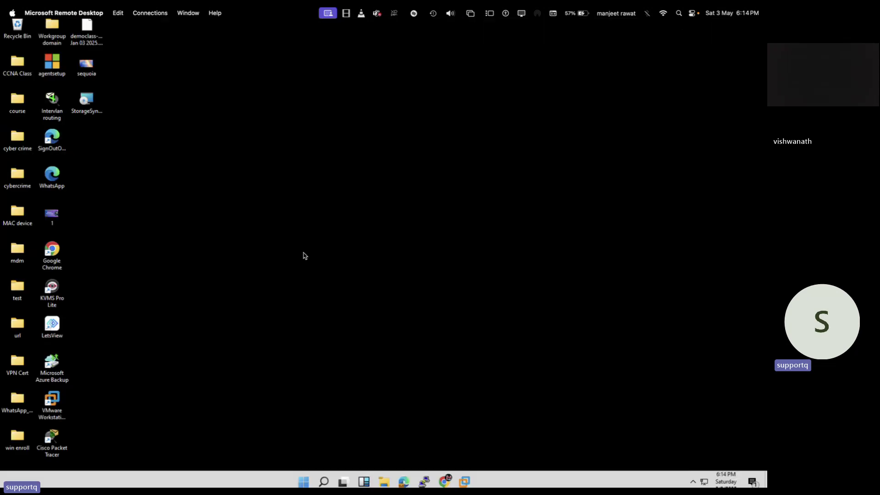
pyautogui.hotkey('ctrl', 'Right')
pyautogui.hotkey('ctrl', 'Left')
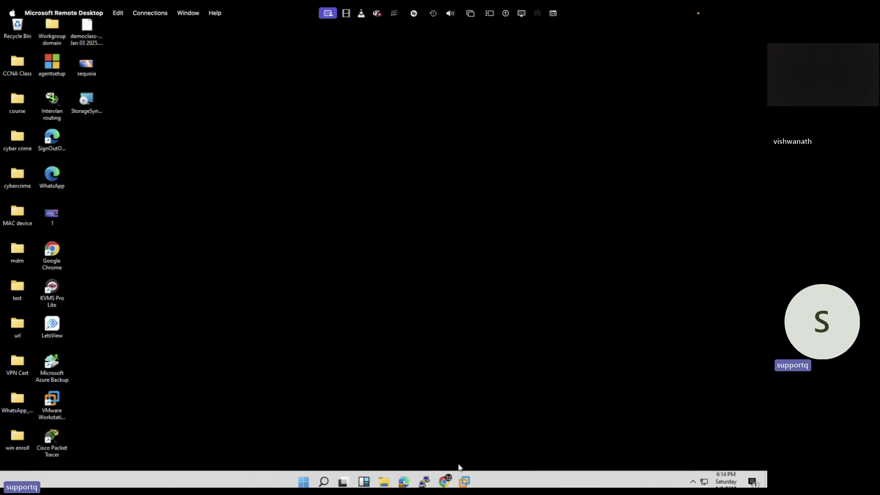
pyautogui.moveTo(464, 481)
pyautogui.click(479, 426)
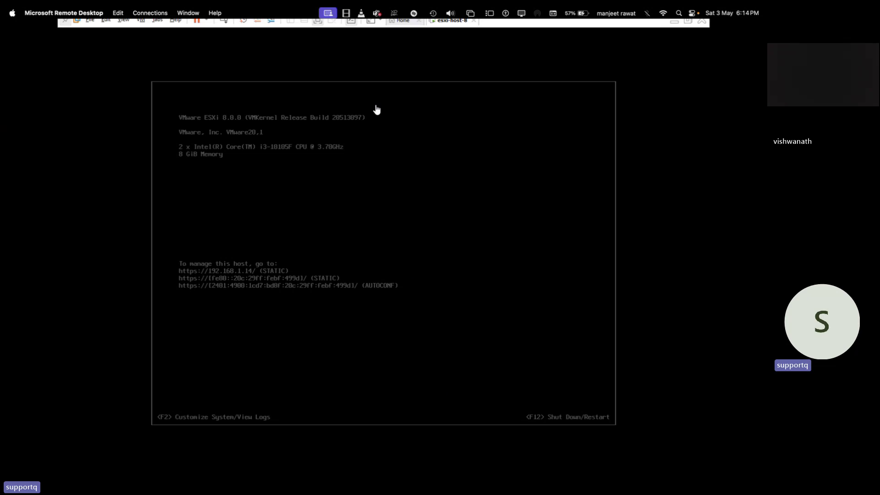
pyautogui.click(674, 21)
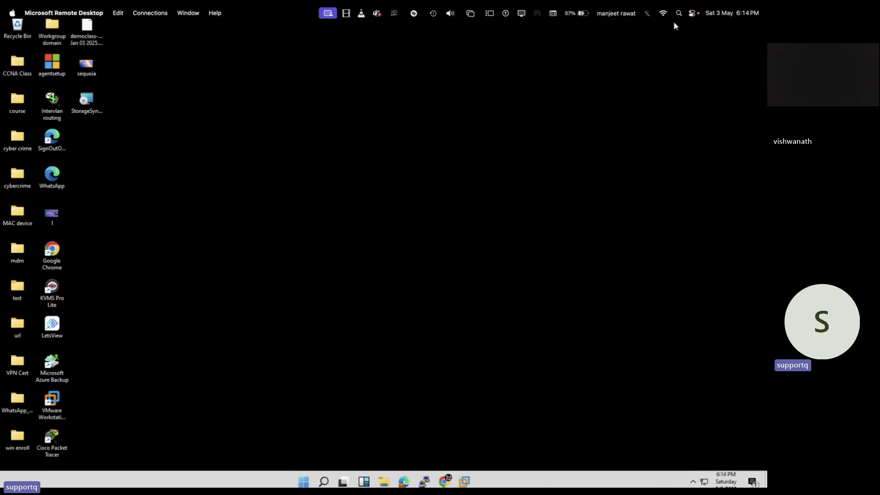
pyautogui.click(444, 481)
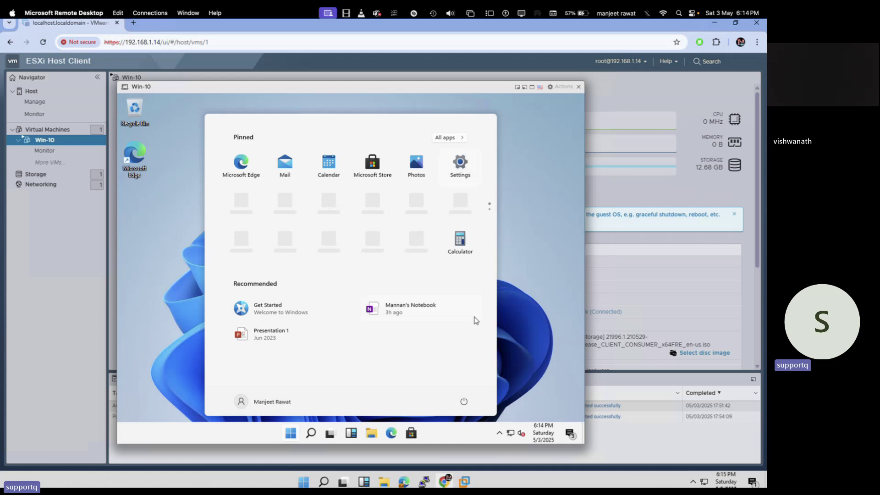
# Close the Win-10 console popup and show the Storage datastores list with local-storage (79.75 GB, VMFS6).
pyautogui.click(578, 86)
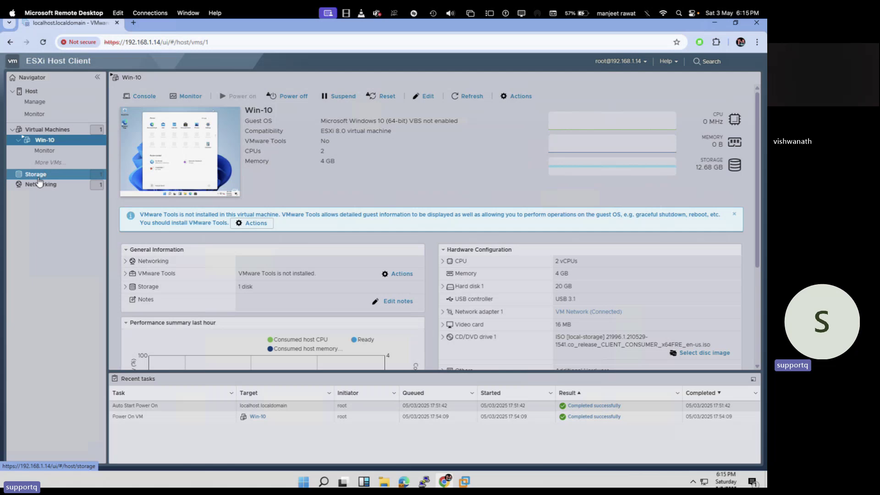
pyautogui.click(39, 178)
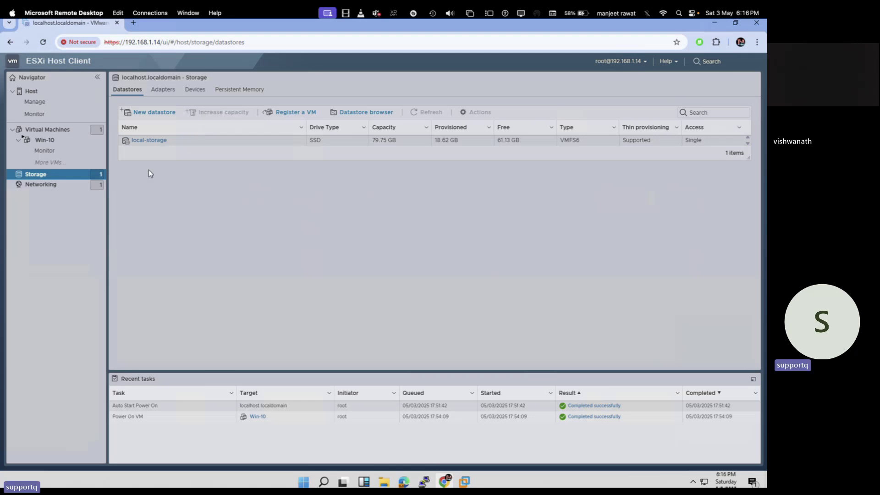
# Return to OneNote and scroll up to the share storage list from 'What is storage?' to RDM.
pyautogui.hotkey('ctrl', 'Right')
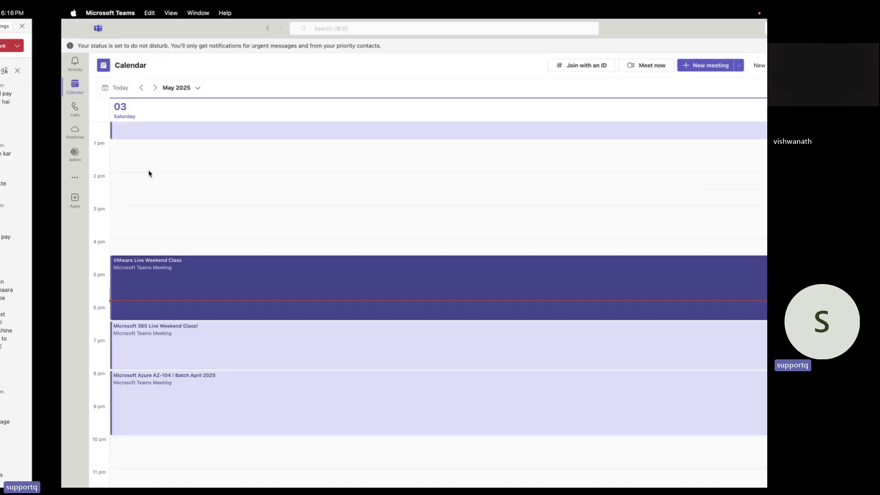
pyautogui.hotkey('ctrl', 'Left')
pyautogui.hotkey('ctrl', 'Left')
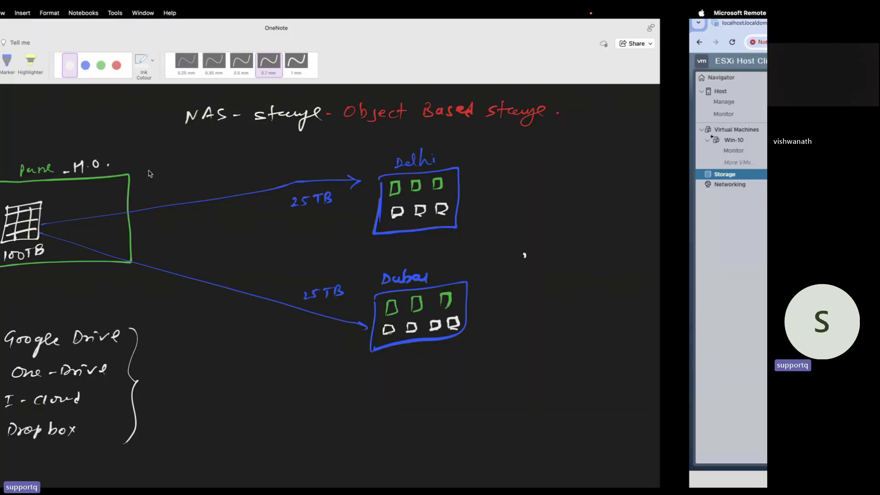
pyautogui.scroll(10, 241, 298)
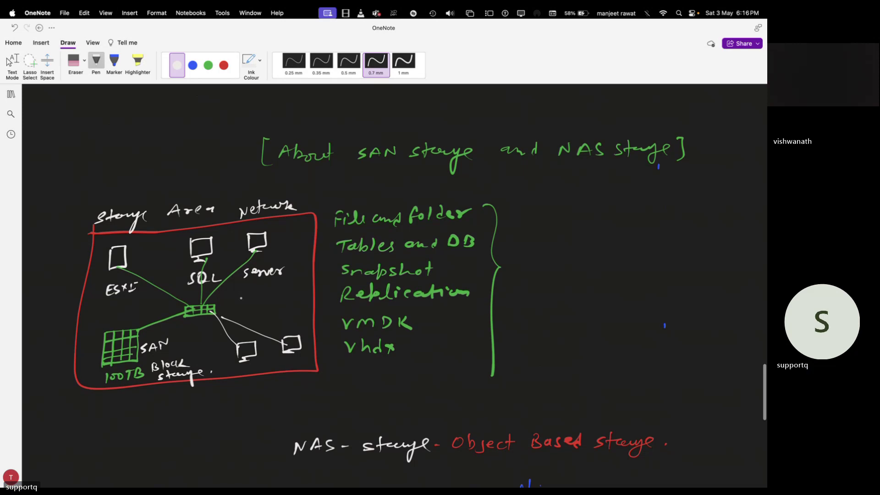
pyautogui.scroll(12, 241, 298)
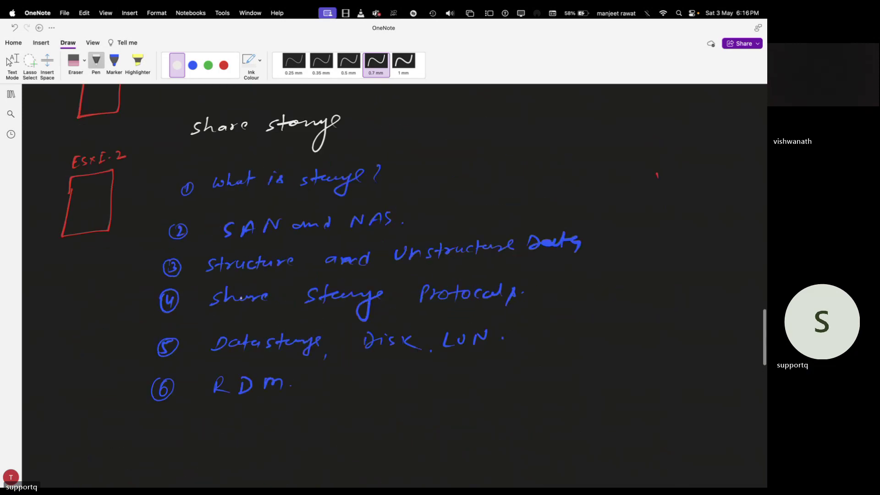
# Check off 'What is storage?' and 'SAN and NAS', and underline 'structure' in Structure and Unstructure.
pyautogui.moveTo(406, 222); pyautogui.dragTo(419, 217)
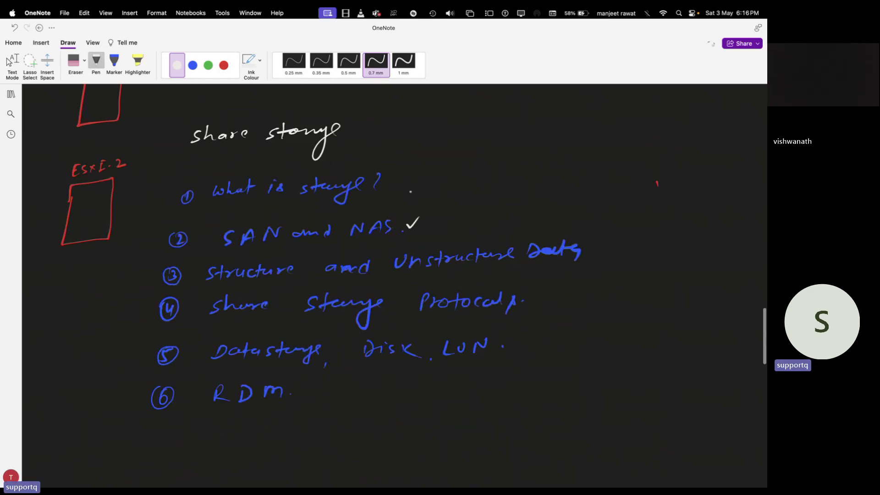
pyautogui.moveTo(404, 183); pyautogui.dragTo(419, 181)
pyautogui.moveTo(252, 282); pyautogui.dragTo(286, 281)
pyautogui.moveTo(450, 272); pyautogui.dragTo(494, 269)
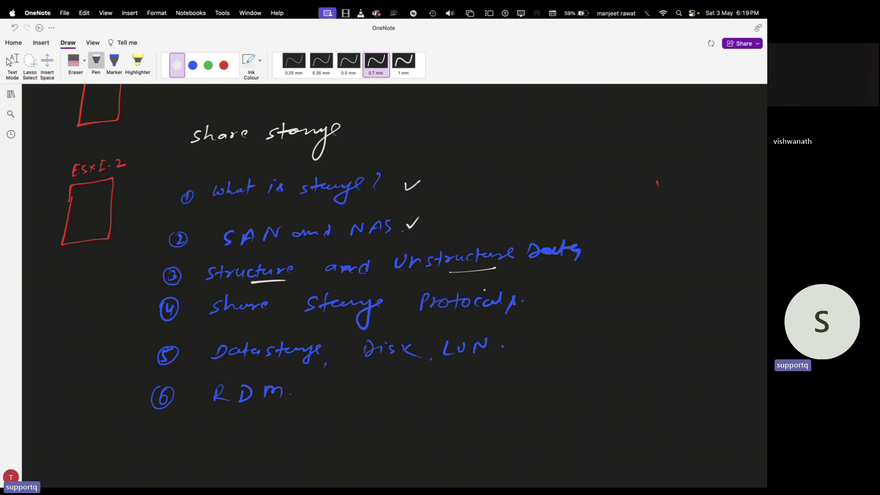
pyautogui.scroll(-20, 460, 300)
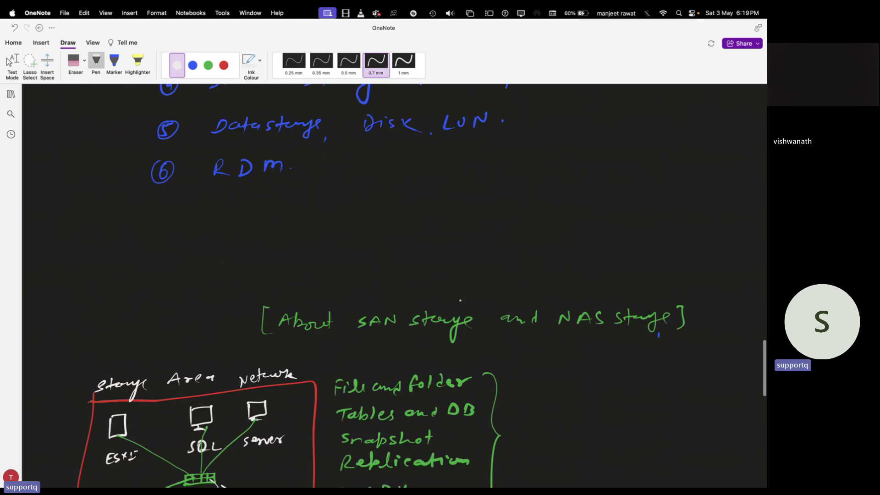
pyautogui.scroll(1, 460, 300)
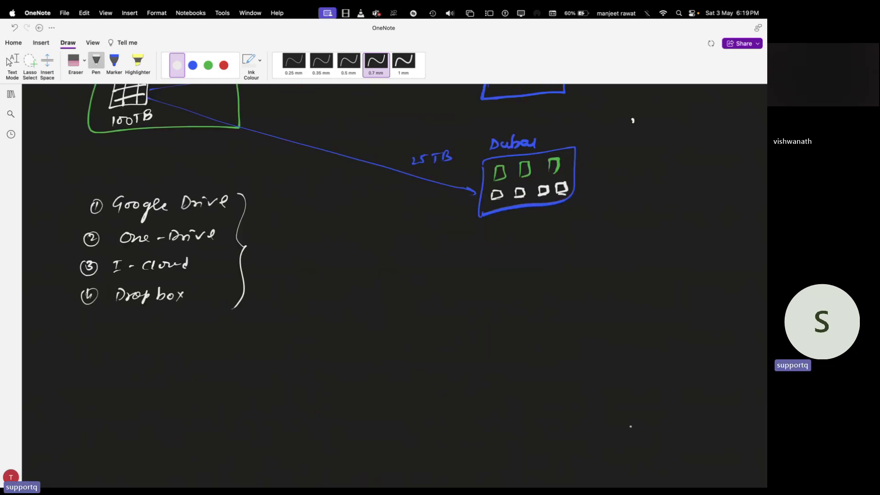
pyautogui.scroll(-10, 394, 284)
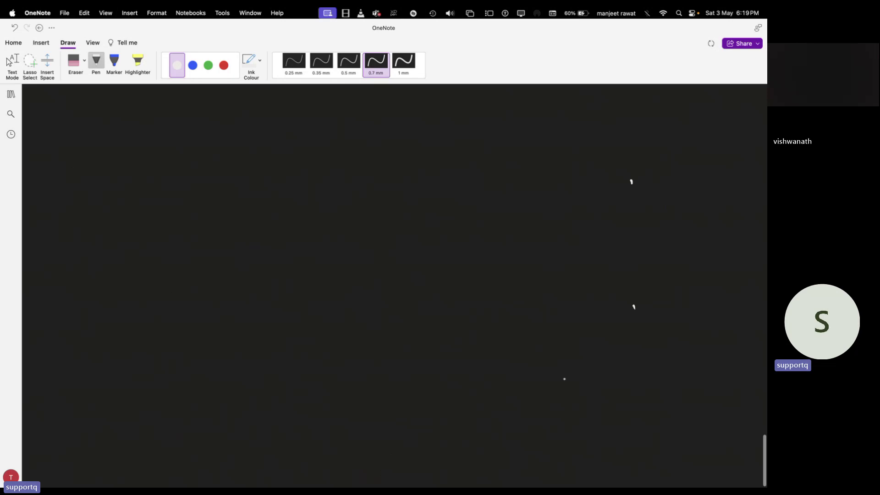
# Draw a green box labelled ESXI-HOST on the left of the canvas.
pyautogui.click(208, 65)
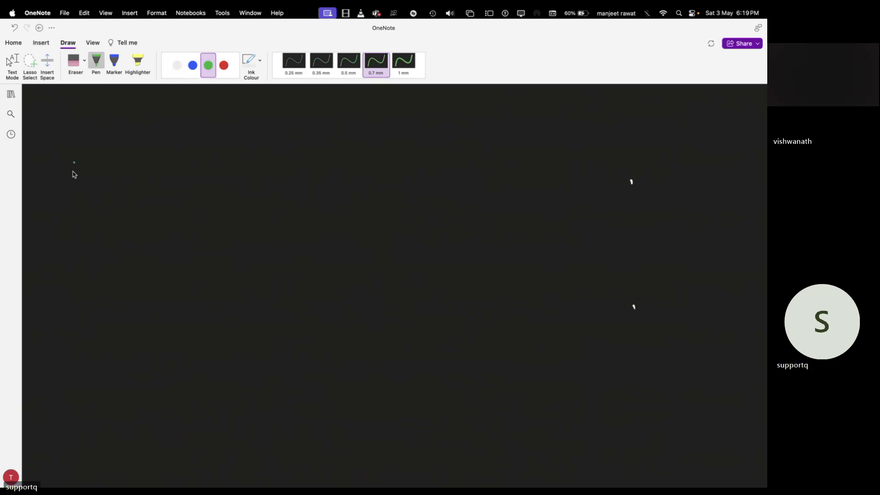
pyautogui.moveTo(74, 161)
pyautogui.mouseDown()
pyautogui.moveTo(101, 216)
pyautogui.moveTo(124, 149)
pyautogui.moveTo(74, 157)
pyautogui.moveTo(82, 140)
pyautogui.moveTo(129, 133)
pyautogui.moveTo(149, 142)
pyautogui.mouseUp()
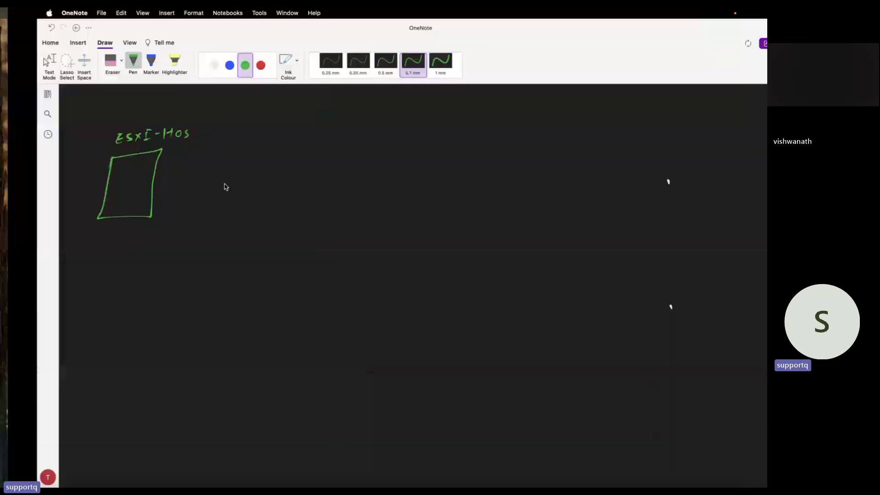
pyautogui.moveTo(160, 132)
pyautogui.mouseDown()
pyautogui.moveTo(162, 142)
pyautogui.moveTo(168, 127)
pyautogui.mouseUp()
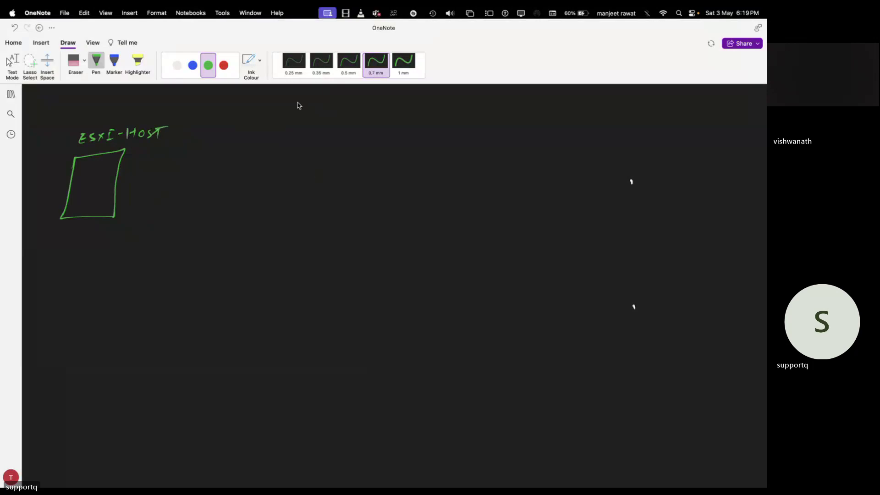
# In red, sketch a server monitor labelled 'server PC' above and 'storage' below.
pyautogui.click(223, 65)
pyautogui.moveTo(429, 174)
pyautogui.mouseDown()
pyautogui.moveTo(456, 152)
pyautogui.moveTo(429, 174)
pyautogui.moveTo(447, 176)
pyautogui.mouseUp()
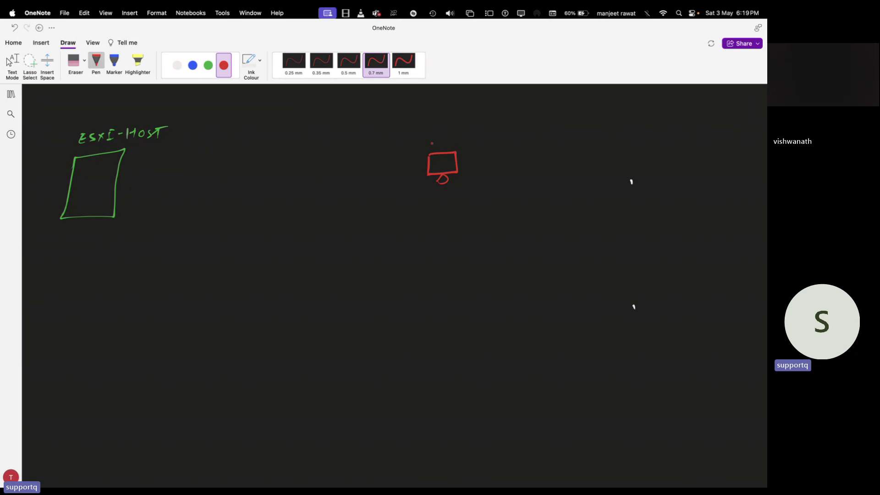
pyautogui.moveTo(424, 138); pyautogui.dragTo(508, 140)
pyautogui.moveTo(429, 202)
pyautogui.mouseDown()
pyautogui.moveTo(480, 200)
pyautogui.moveTo(484, 210)
pyautogui.mouseUp()
# Draw a white arrow from storage into the ESXi host box, labelled I-SCSI and NFS.
pyautogui.click(177, 65)
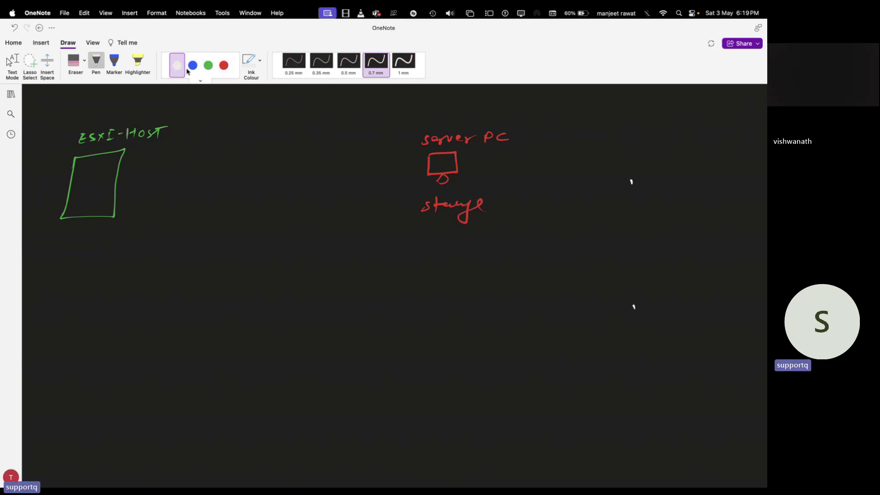
pyautogui.moveTo(414, 207)
pyautogui.mouseDown()
pyautogui.moveTo(116, 188)
pyautogui.moveTo(125, 195)
pyautogui.mouseUp()
pyautogui.moveTo(118, 188); pyautogui.dragTo(130, 182)
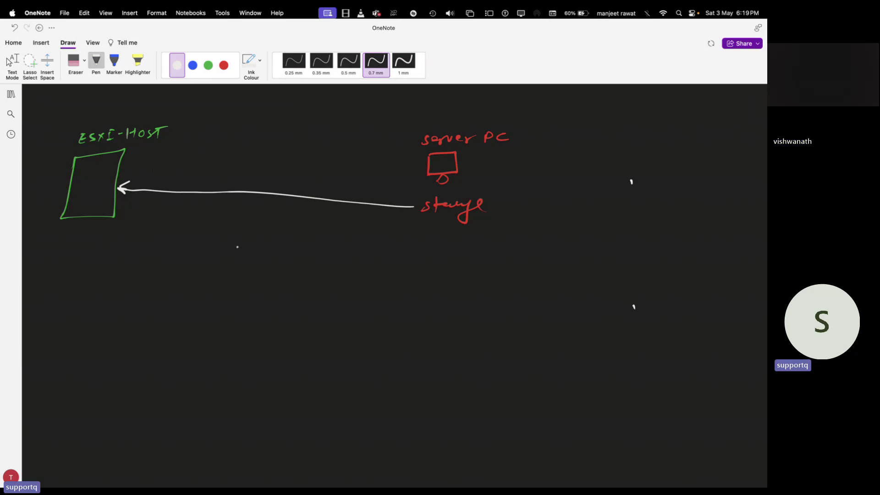
pyautogui.moveTo(233, 243)
pyautogui.mouseDown()
pyautogui.moveTo(235, 252)
pyautogui.moveTo(249, 247)
pyautogui.mouseUp()
pyautogui.moveTo(258, 243)
pyautogui.mouseDown()
pyautogui.moveTo(252, 249)
pyautogui.moveTo(272, 250)
pyautogui.mouseUp()
pyautogui.moveTo(283, 241); pyautogui.dragTo(284, 251)
pyautogui.moveTo(235, 270)
pyautogui.mouseDown()
pyautogui.moveTo(233, 278)
pyautogui.moveTo(244, 269)
pyautogui.moveTo(252, 276)
pyautogui.mouseUp()
pyautogui.moveTo(253, 271); pyautogui.dragTo(267, 274)
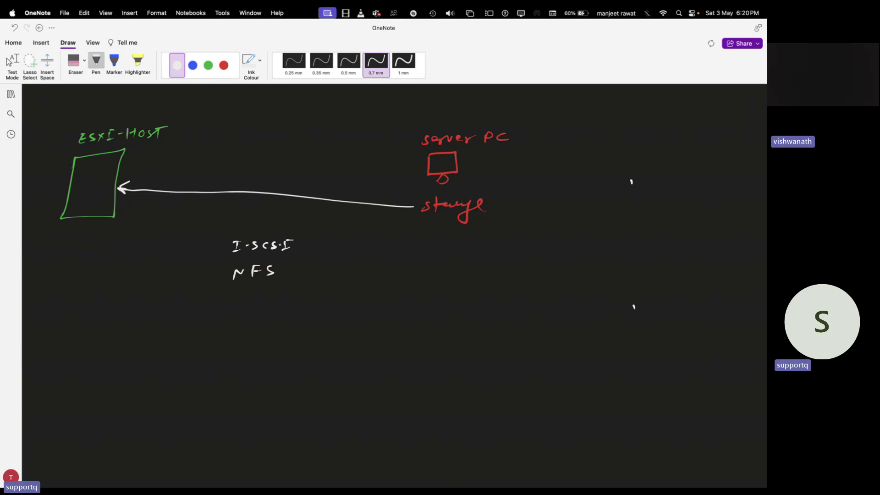
# Switch to the remote desktop and bring the VMware Workstation Pro 17 Home screen forward.
pyautogui.hotkey('ctrl', 'Right')
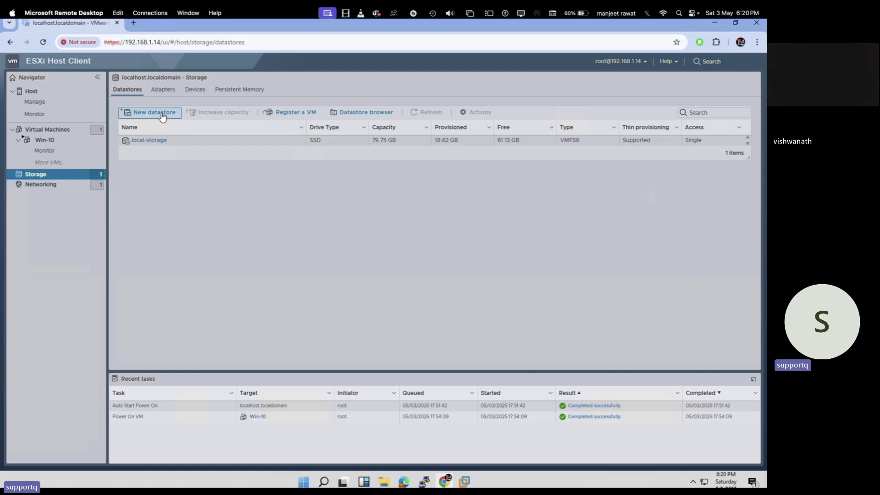
pyautogui.moveTo(462, 479)
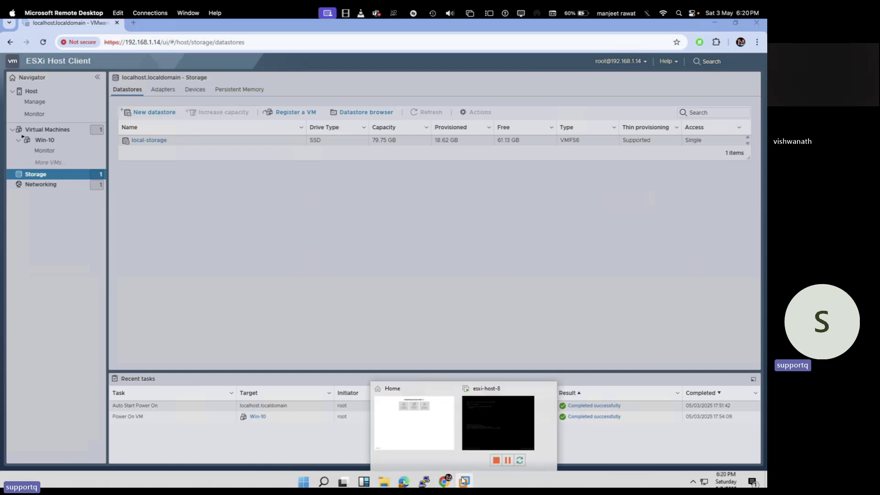
pyautogui.click(447, 415)
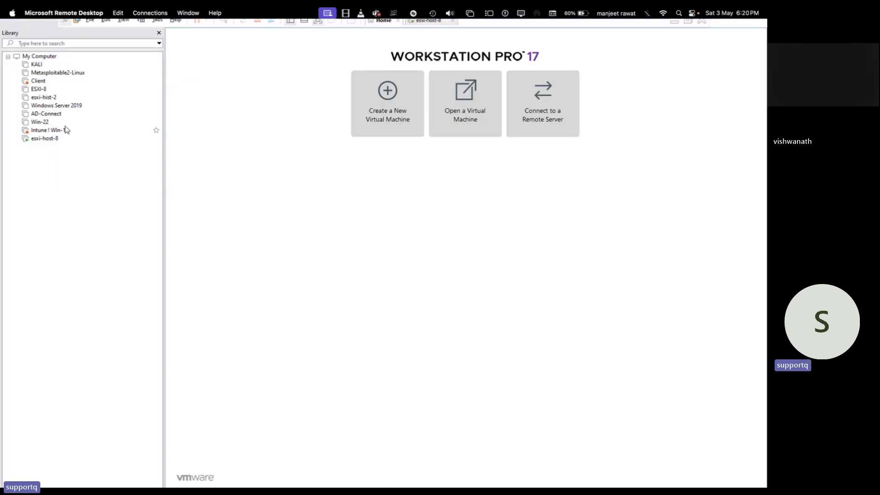
# Select Windows Server 2019 in the Library and power it on.
pyautogui.click(68, 108)
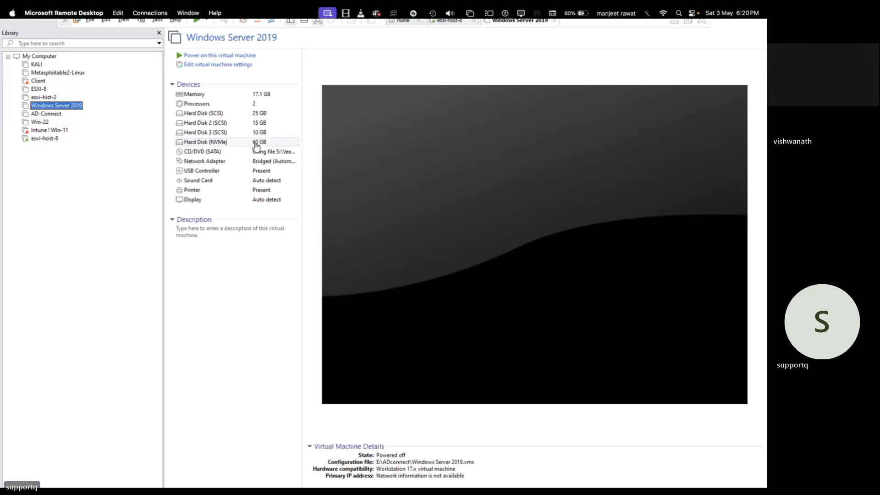
pyautogui.click(236, 56)
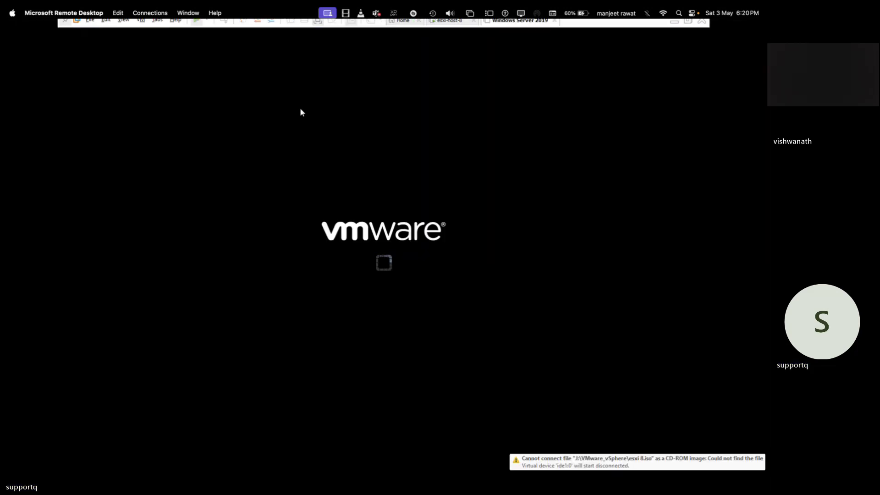
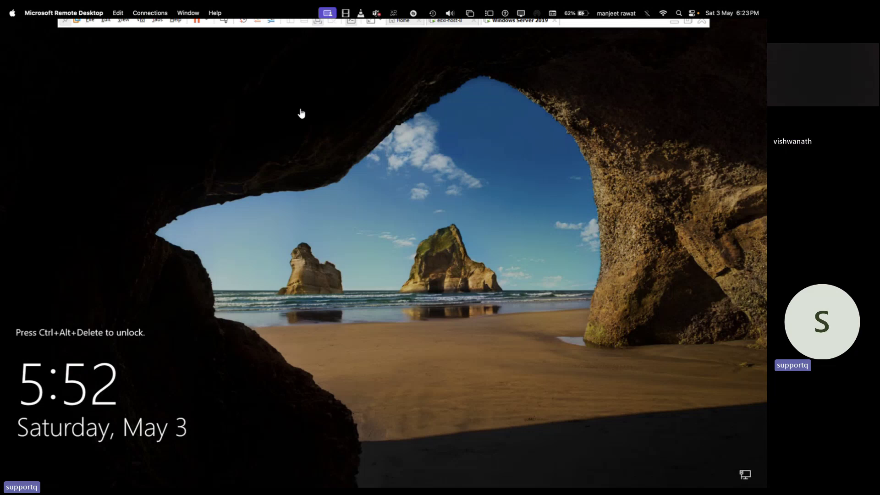
# Sign in to Windows Server 2019 with the account password, then close the Admin Center notice and Server Manager.
pyautogui.click(225, 22)
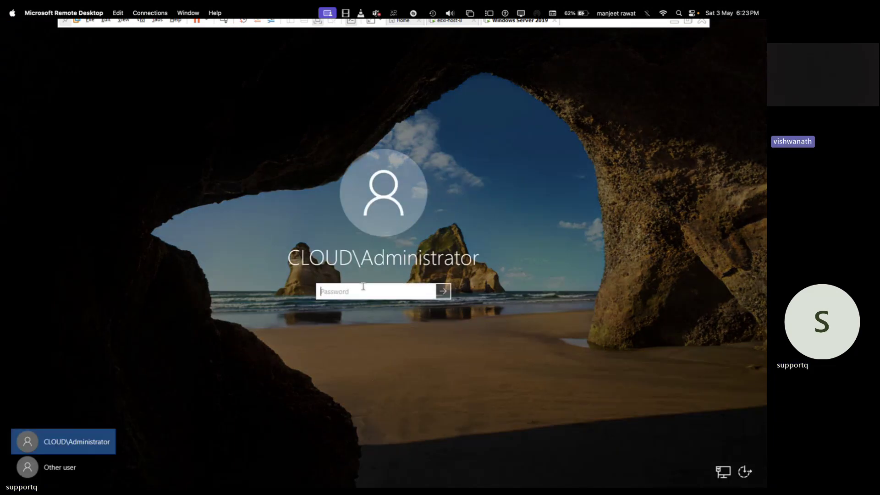
pyautogui.write('******')
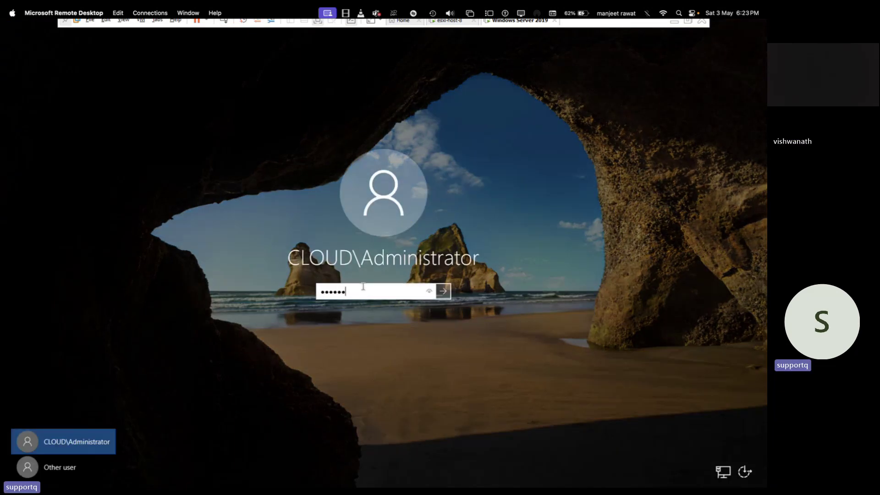
pyautogui.write('****')
pyautogui.press('Return')
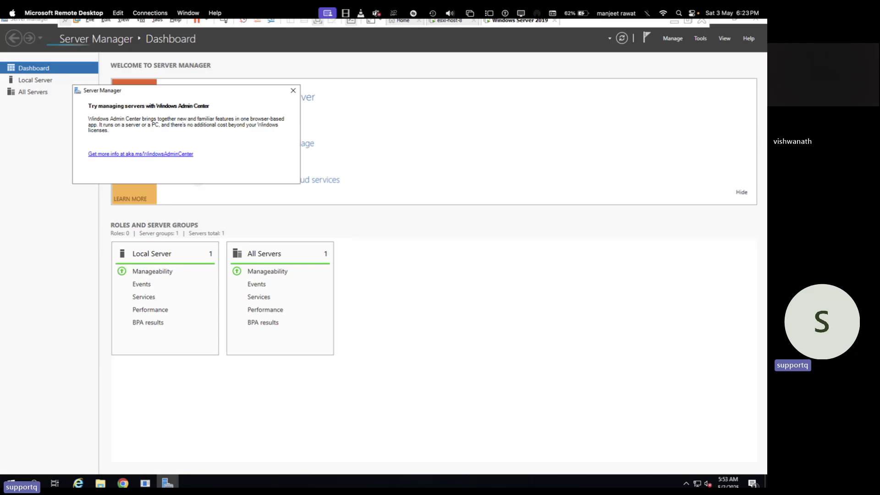
pyautogui.click(293, 90)
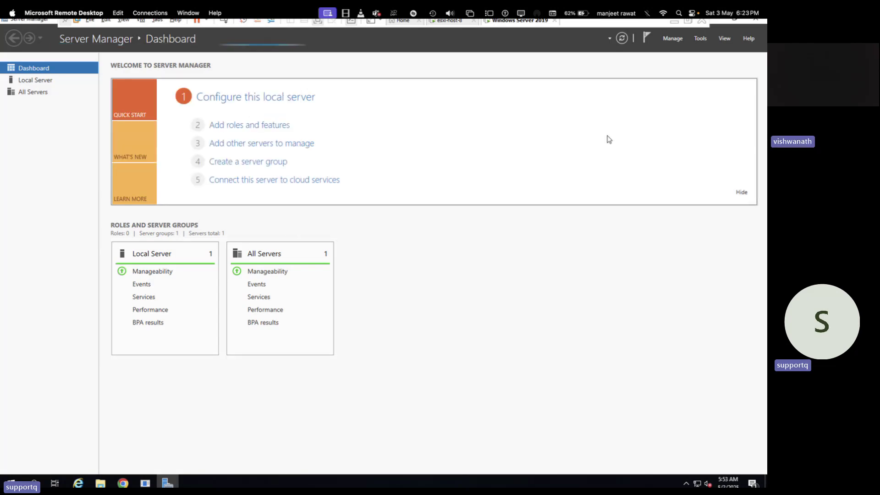
pyautogui.click(758, 20)
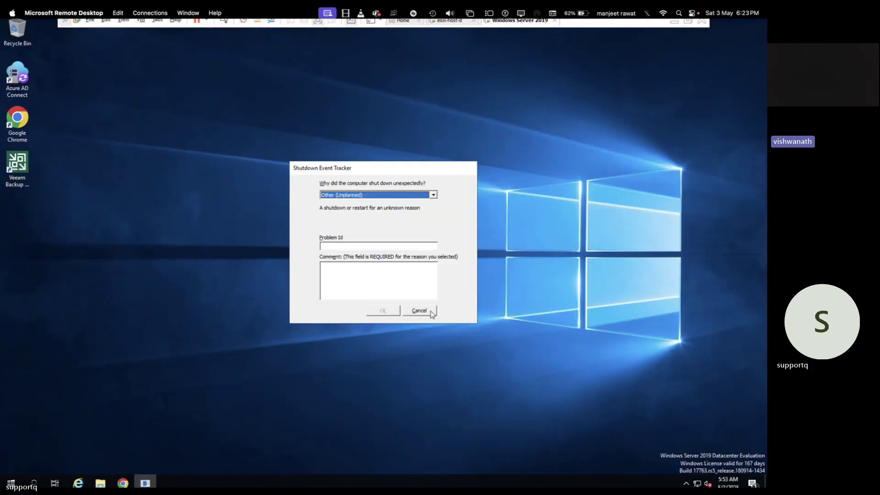
# Cancel the Shutdown Event Tracker prompt without giving a reason.
pyautogui.click(429, 312)
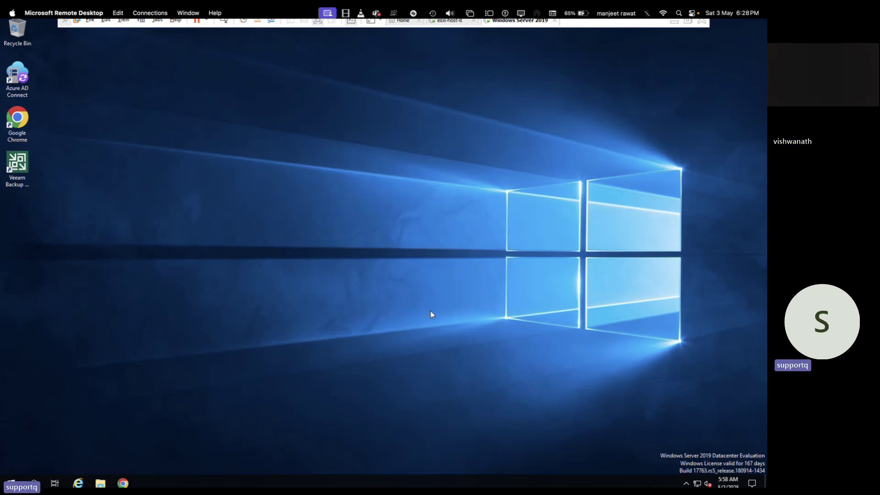
# Refresh the desktop and launch Disk Management (diskmgmt.msc) maximized.
pyautogui.rightClick(334, 206)
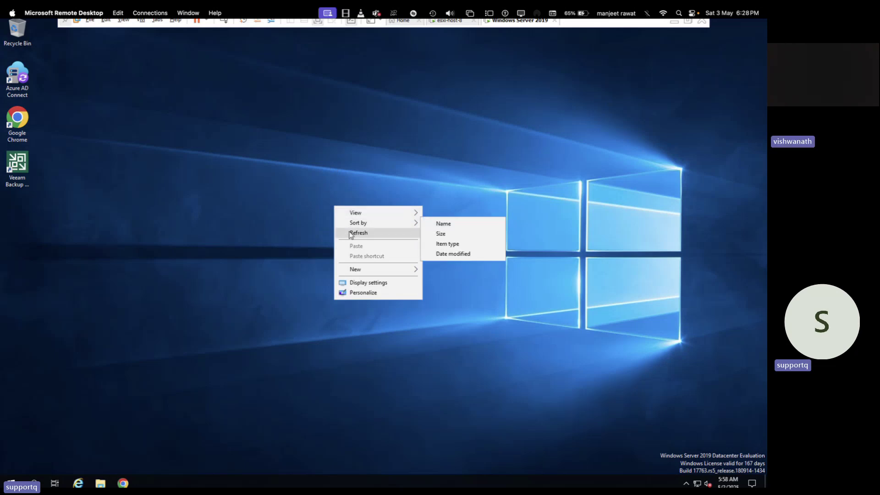
pyautogui.click(351, 234)
pyautogui.press('super+r')
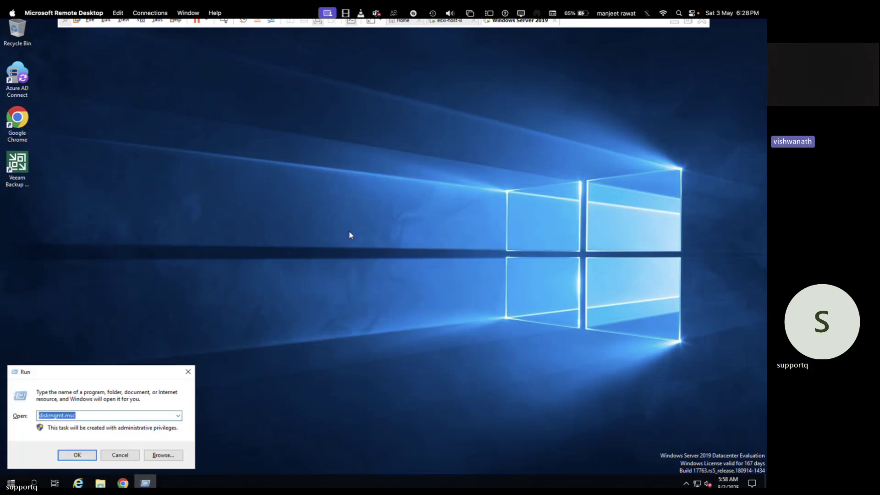
pyautogui.press('Return')
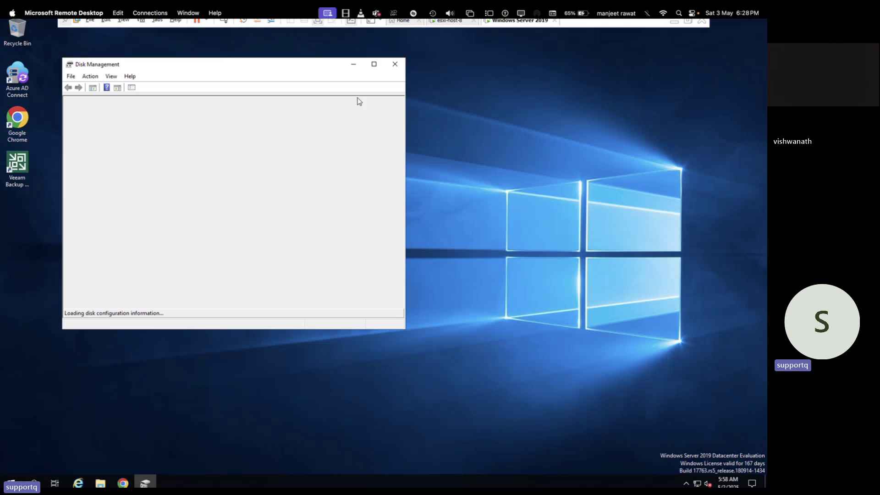
pyautogui.click(376, 69)
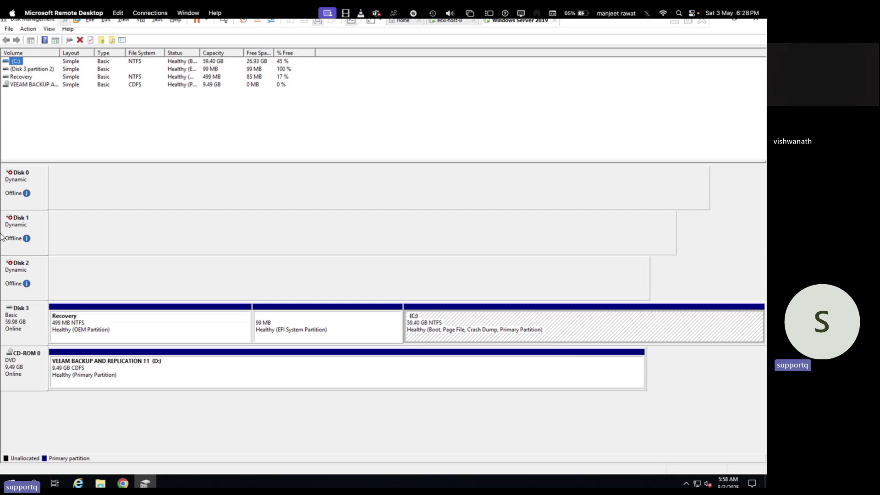
# Reactivate Disk 2 and bring Disk 1 and Disk 0 online.
pyautogui.rightClick(7, 269)
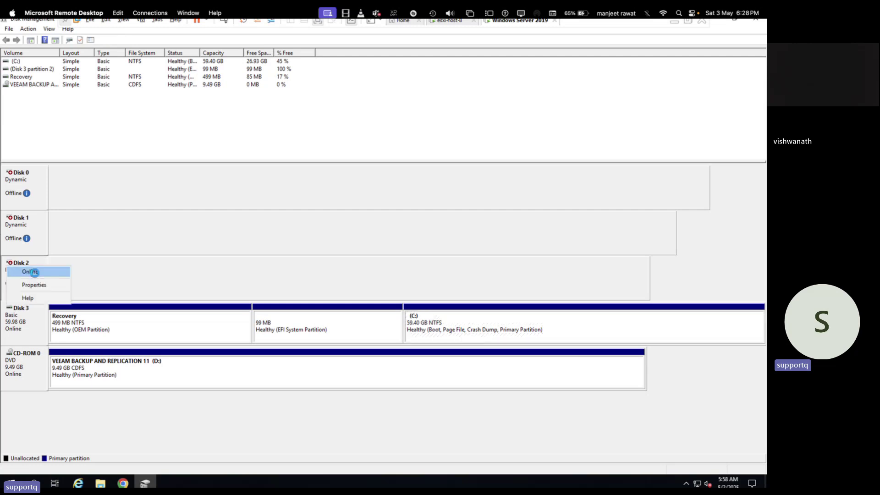
pyautogui.click(46, 273)
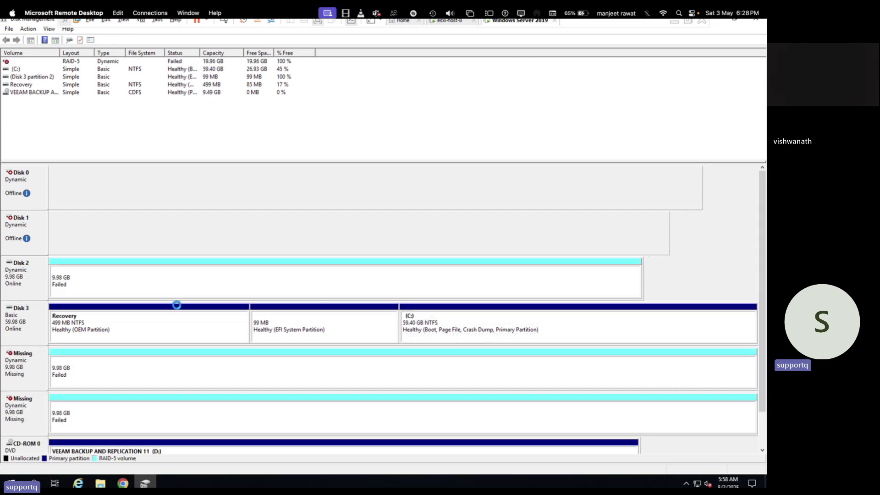
pyautogui.rightClick(26, 221)
pyautogui.click(60, 231)
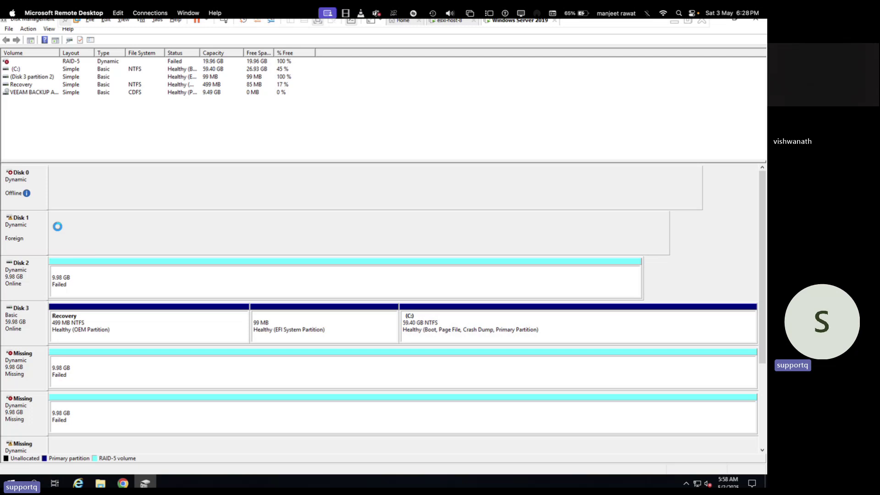
pyautogui.rightClick(28, 177)
pyautogui.click(50, 182)
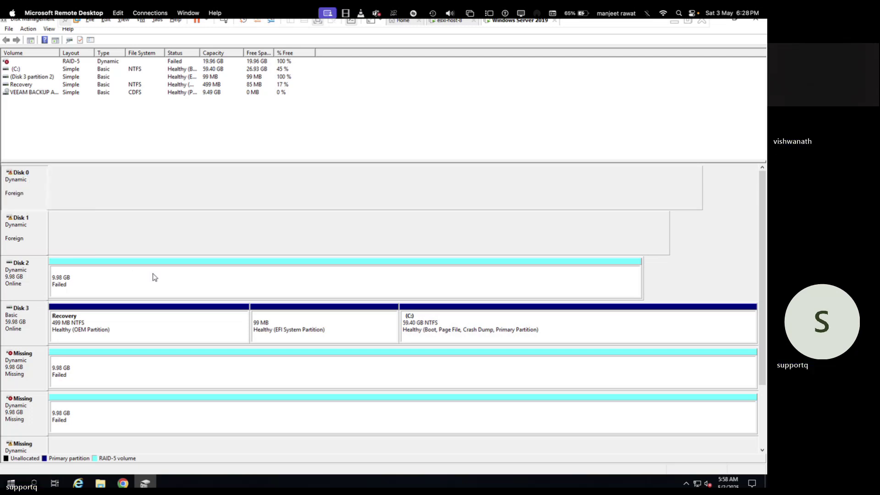
# Delete the failed RAID-5 volume on Disk 2, leaving 9.98 GB unallocated.
pyautogui.rightClick(143, 271)
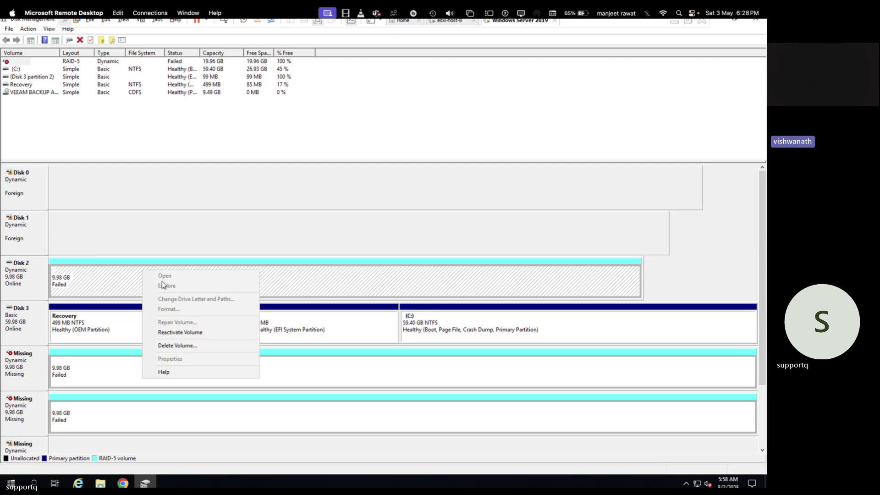
pyautogui.click(175, 345)
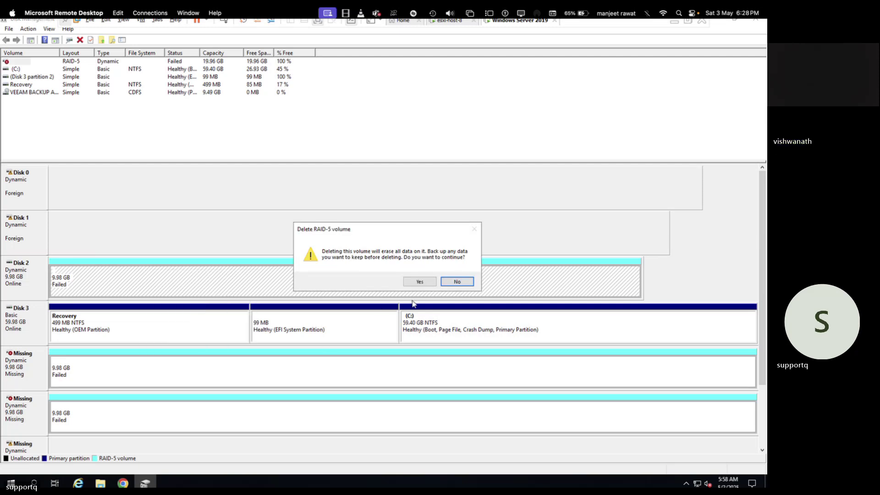
pyautogui.click(418, 281)
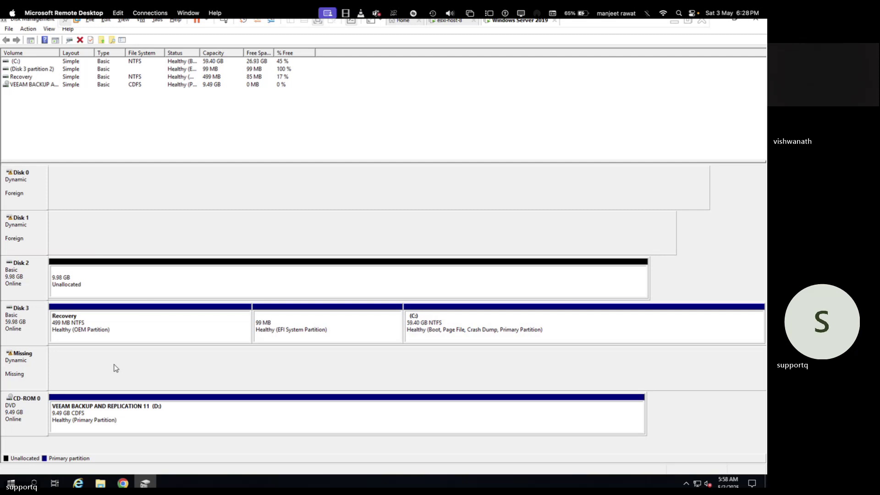
# Try shrinking C: by 25000 MB and dismiss the not-enough-space error.
pyautogui.rightClick(451, 325)
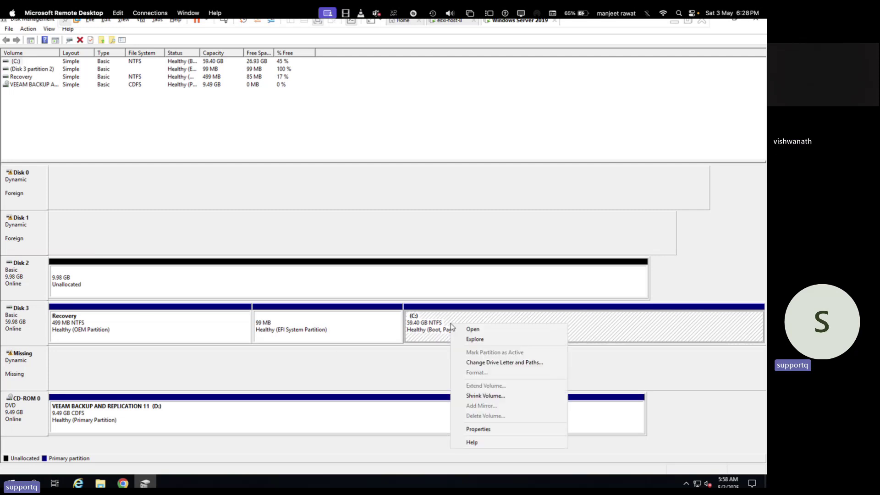
pyautogui.click(478, 396)
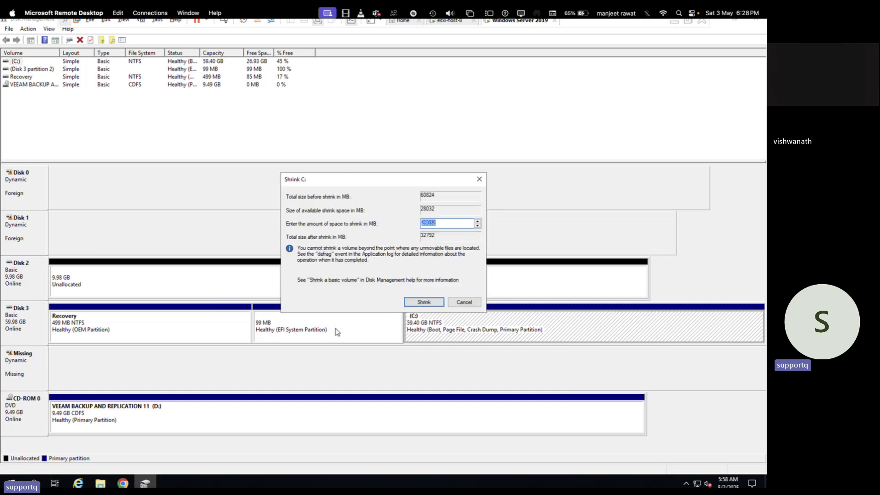
pyautogui.write('2')
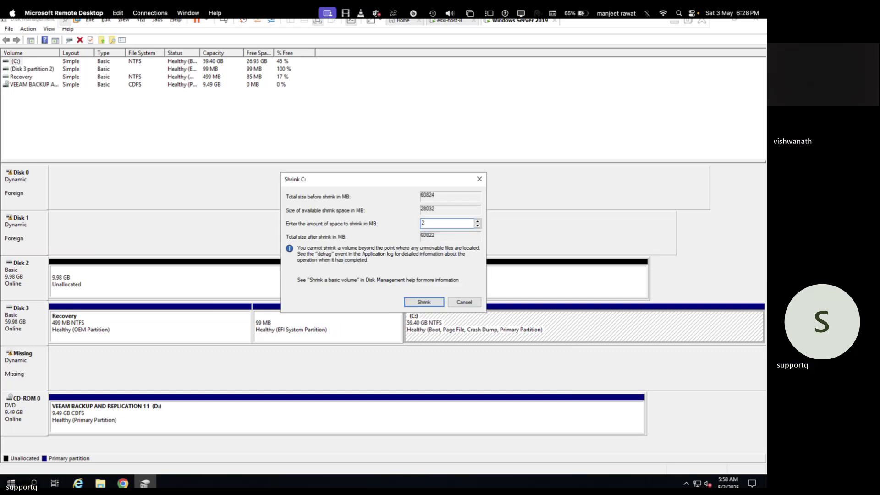
pyautogui.write('5000')
pyautogui.click(418, 300)
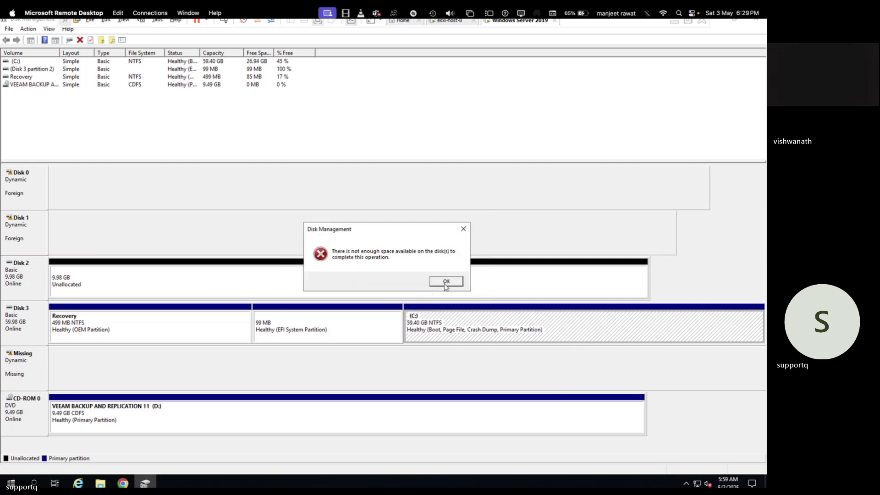
pyautogui.click(446, 280)
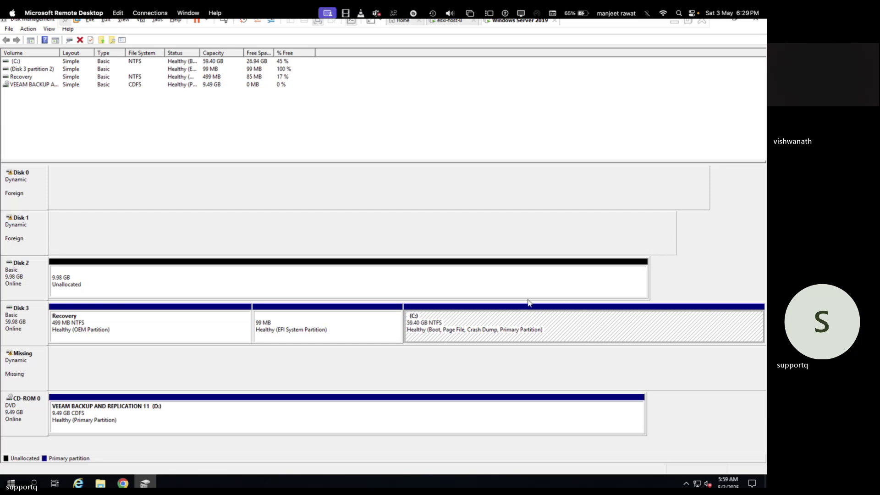
# Shrink the C: volume on Disk 3 by 20000 MB instead.
pyautogui.click(521, 317)
pyautogui.rightClick(521, 316)
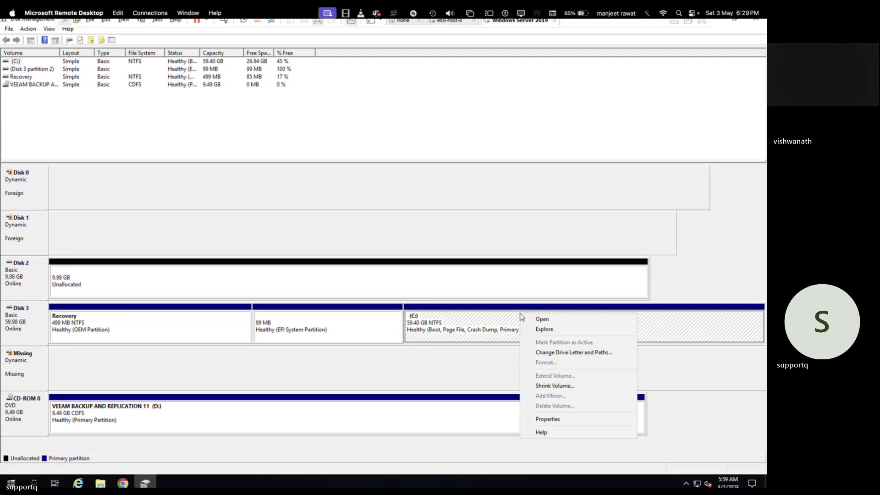
pyautogui.click(554, 383)
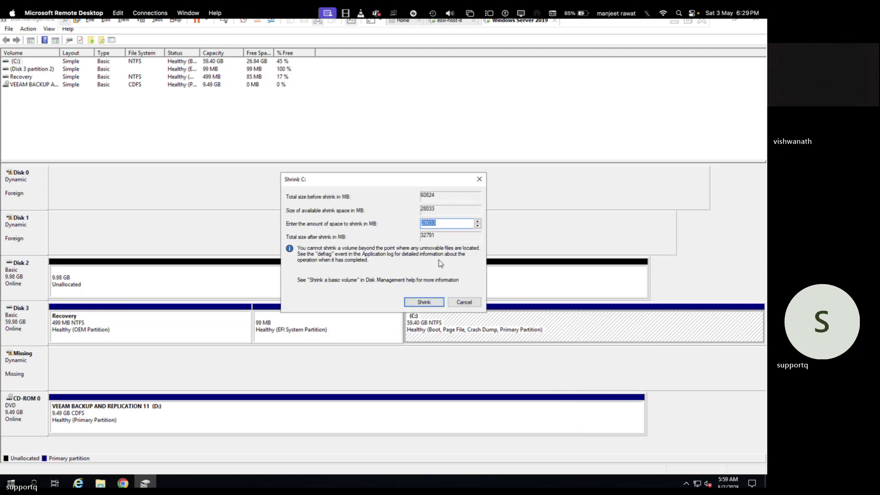
pyautogui.write('20000')
pyautogui.click(430, 302)
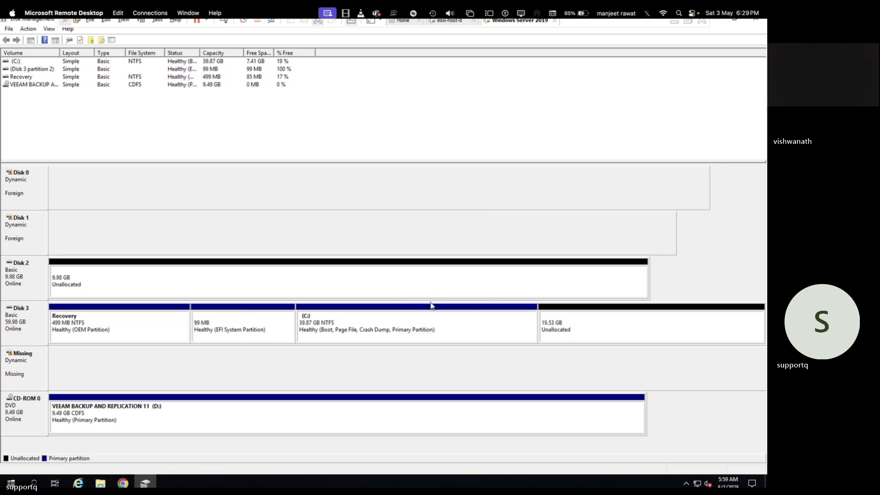
# Create a 19.53 GB NTFS simple volume E: from Disk 3's unallocated space using wizard defaults.
pyautogui.rightClick(579, 336)
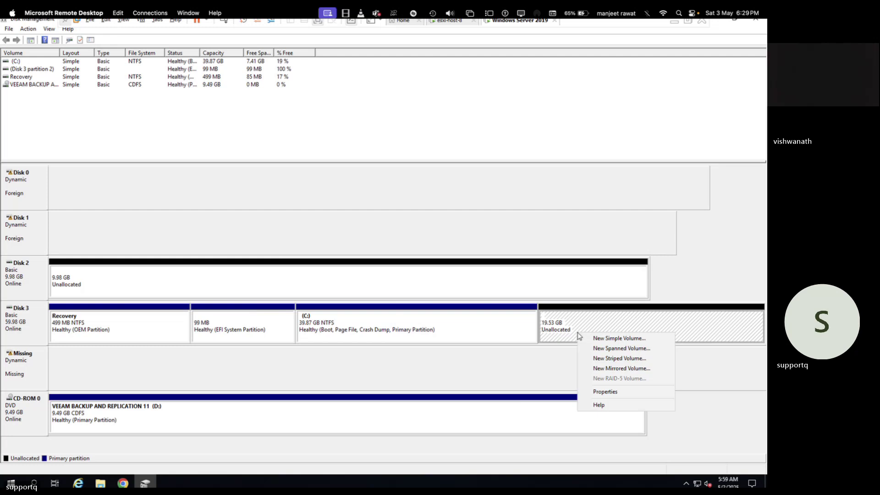
pyautogui.click(610, 339)
pyautogui.click(193, 228)
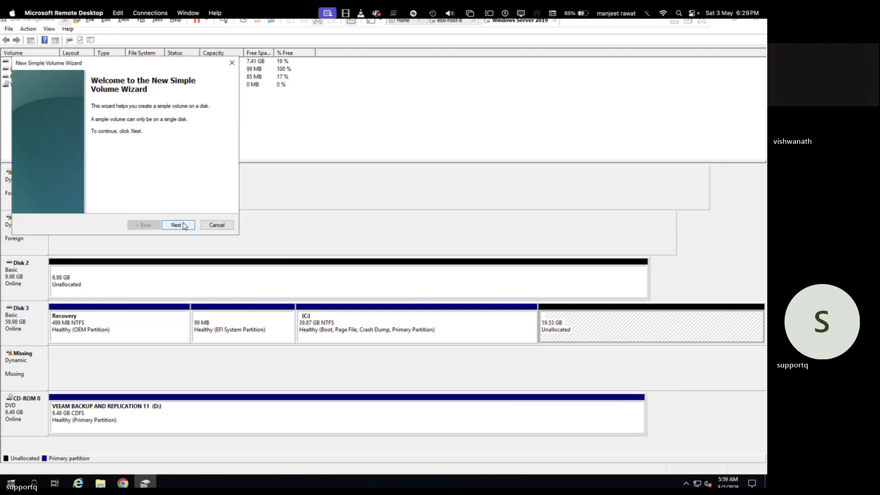
pyautogui.click(189, 227)
pyautogui.click(185, 226)
pyautogui.click(184, 225)
pyautogui.click(178, 225)
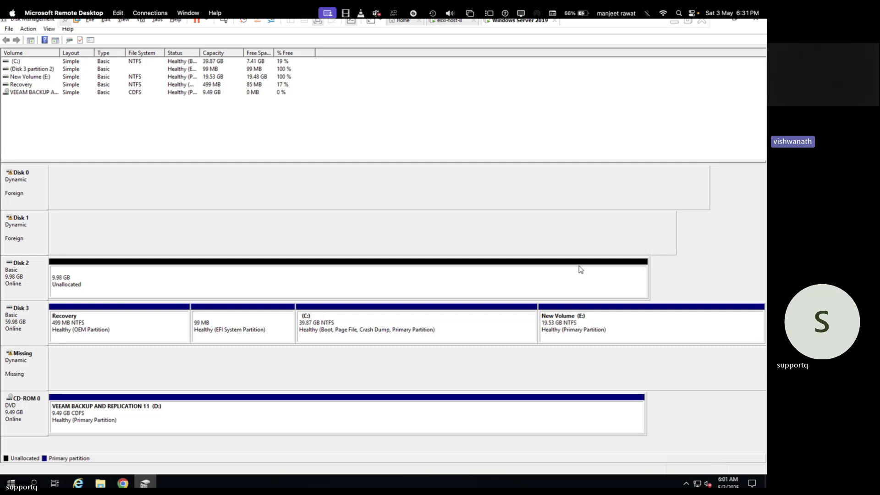
# Check the Teams meeting, then close Disk Management to show the server desktop.
pyautogui.press('super+Tab')
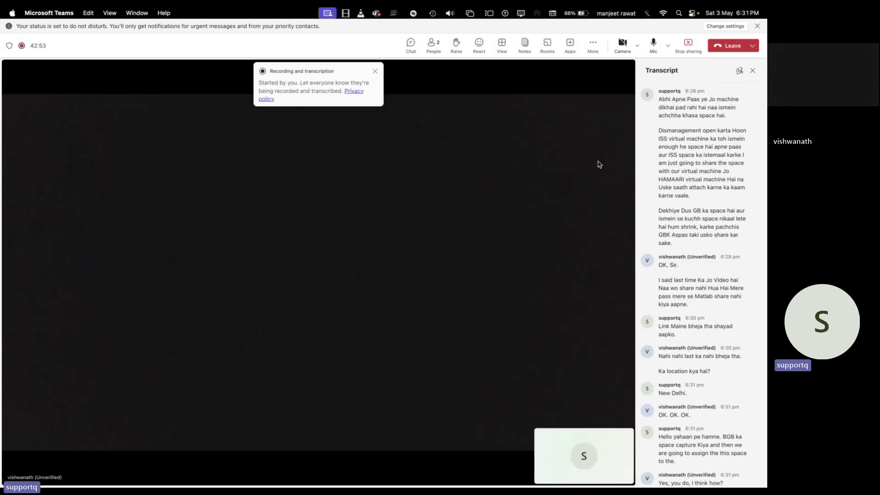
pyautogui.press('super+Tab')
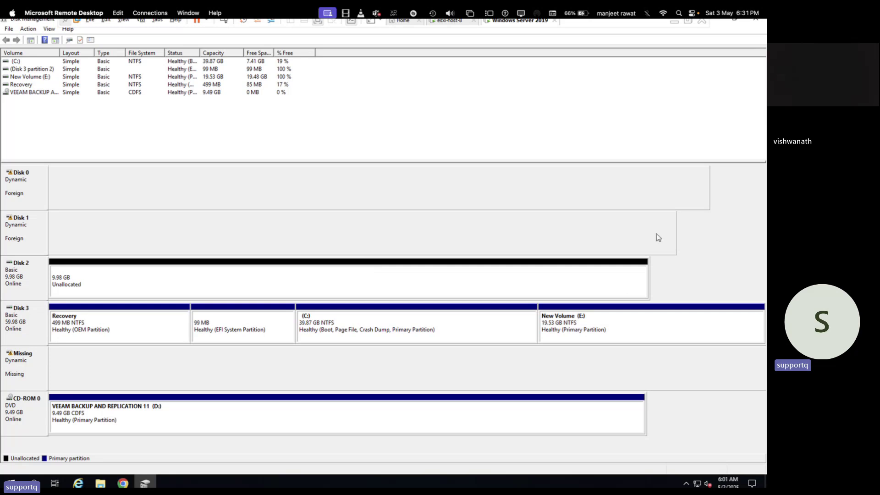
pyautogui.click(758, 22)
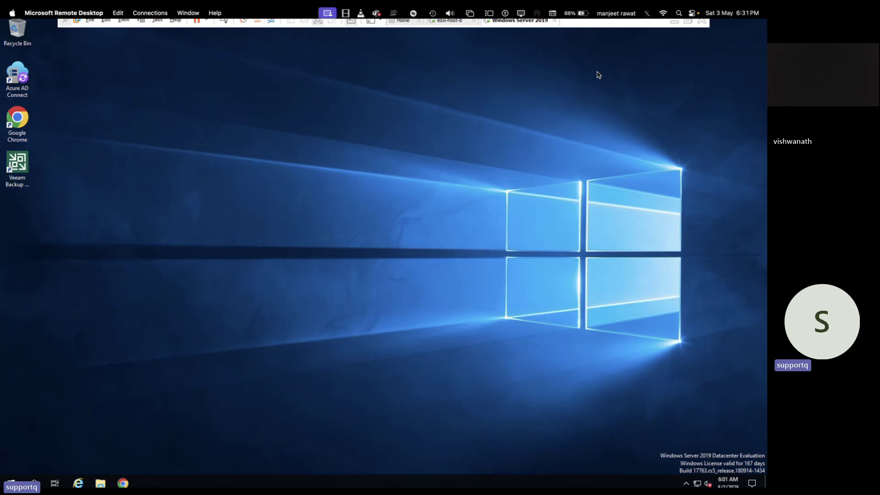
# Minimize the VM, show the ESXi Datastores page with local-storage, and point out the host IP.
pyautogui.click(673, 20)
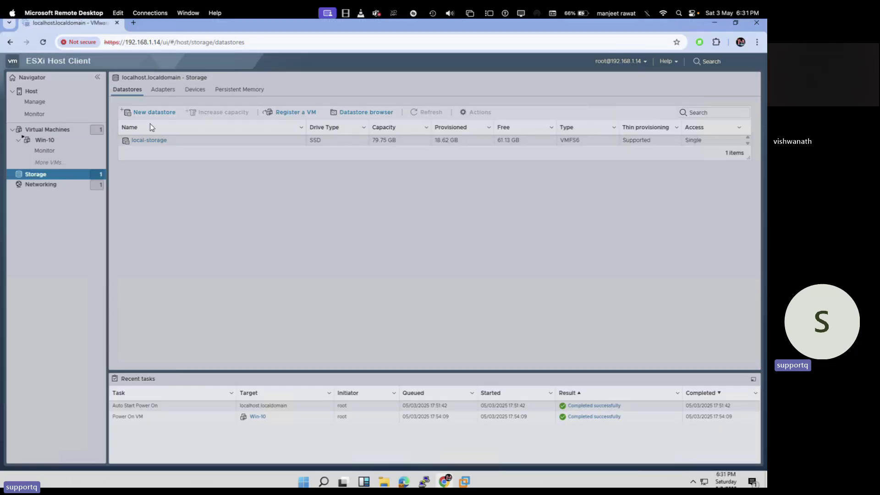
pyautogui.click(158, 43)
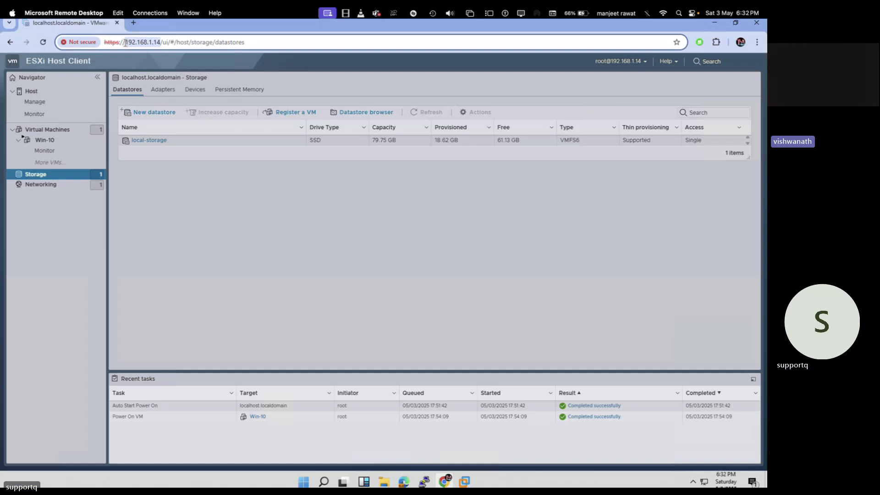
pyautogui.hotkey('ctrl', 'Right')
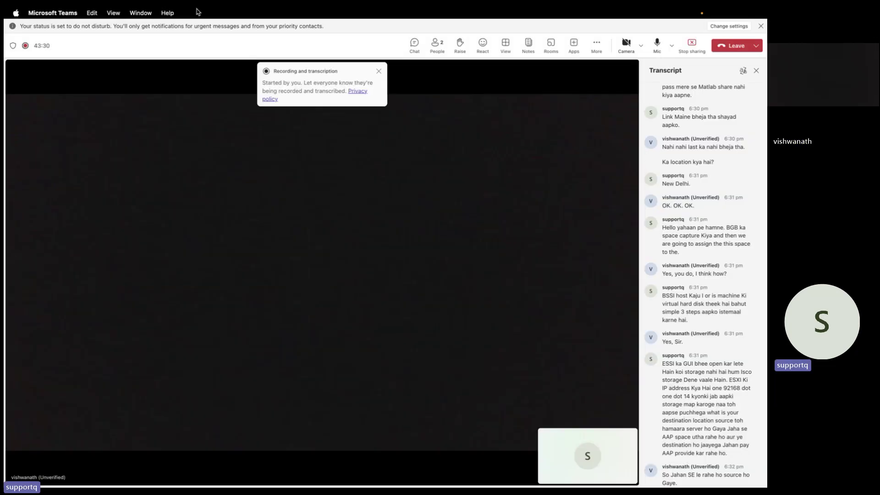
pyautogui.hotkey('ctrl', 'Right')
pyautogui.hotkey('ctrl', 'Left')
pyautogui.hotkey('ctrl', 'Left')
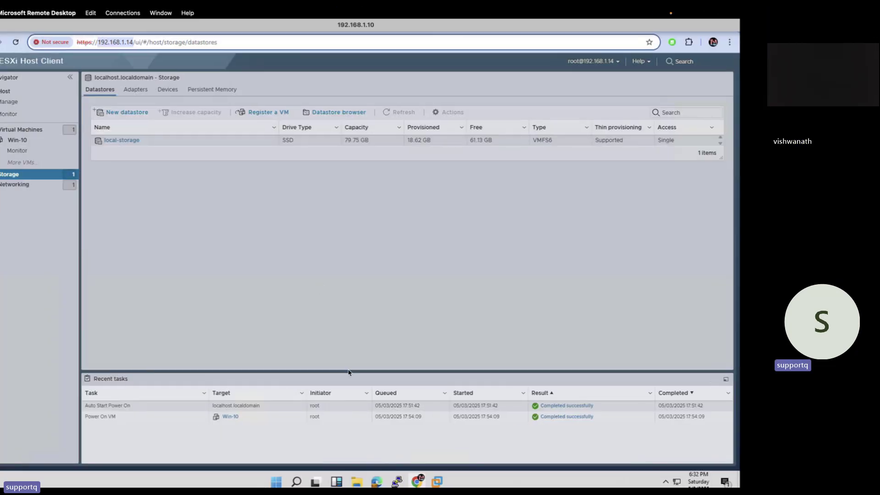
# Bring the Windows Server 2019 VM back up full-screen.
pyautogui.moveTo(464, 482)
pyautogui.click(517, 414)
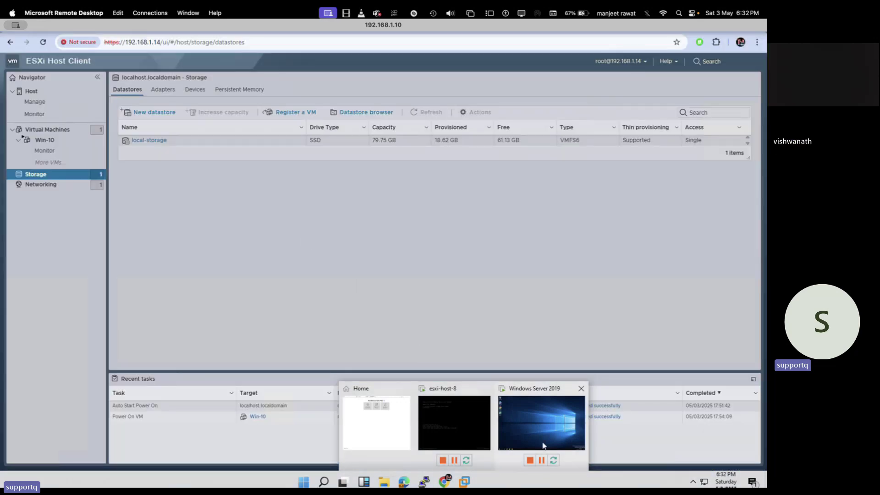
pyautogui.click(541, 439)
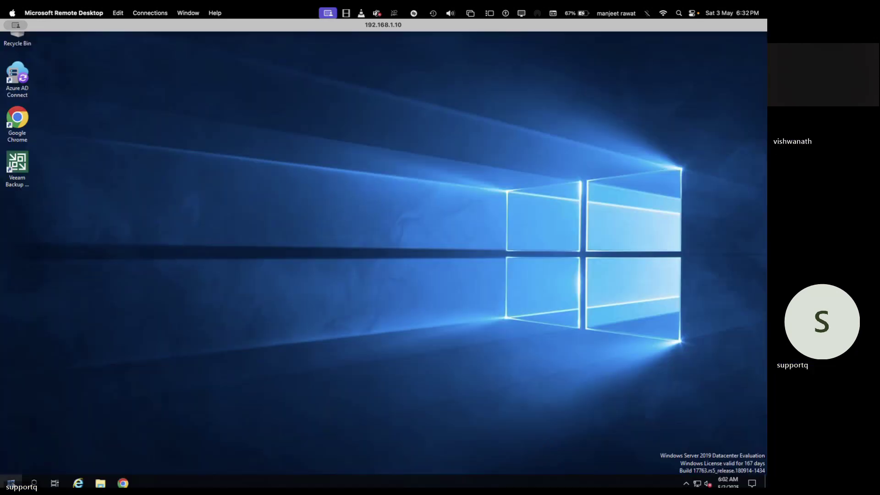
# Launch Server Manager from Start, dismiss the Admin Center suggestion, and start Add roles and features.
pyautogui.click(19, 479)
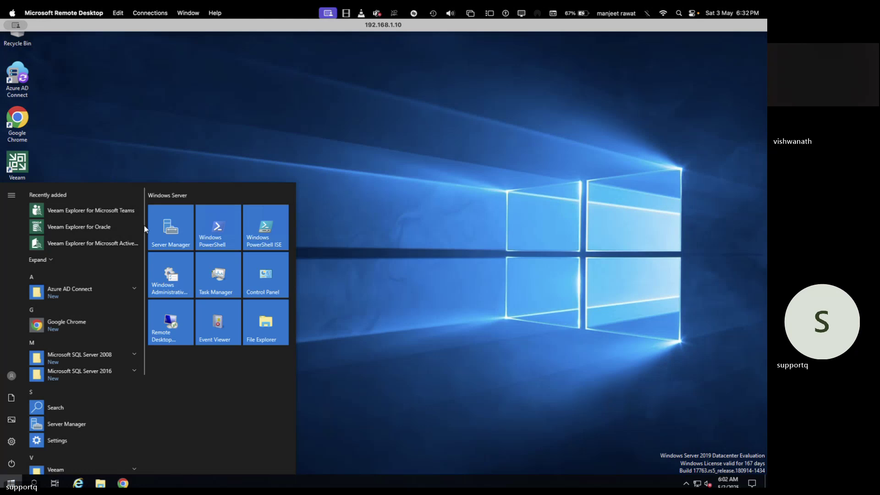
pyautogui.click(169, 244)
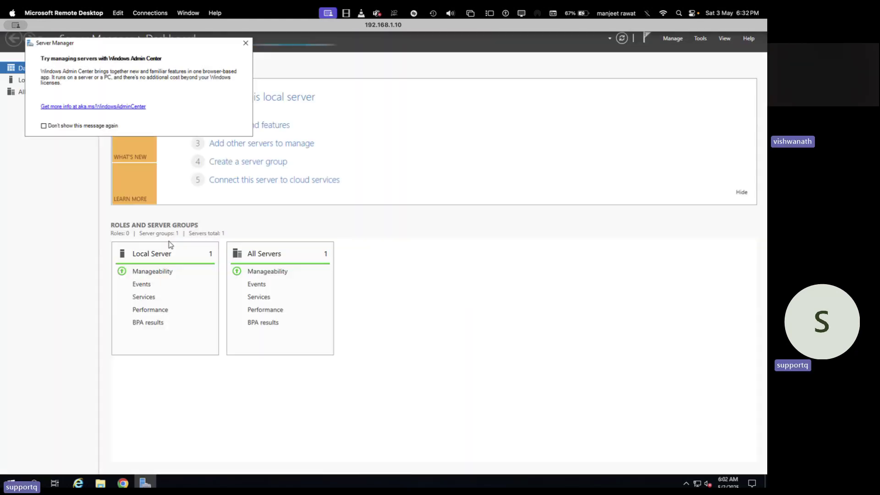
pyautogui.click(245, 43)
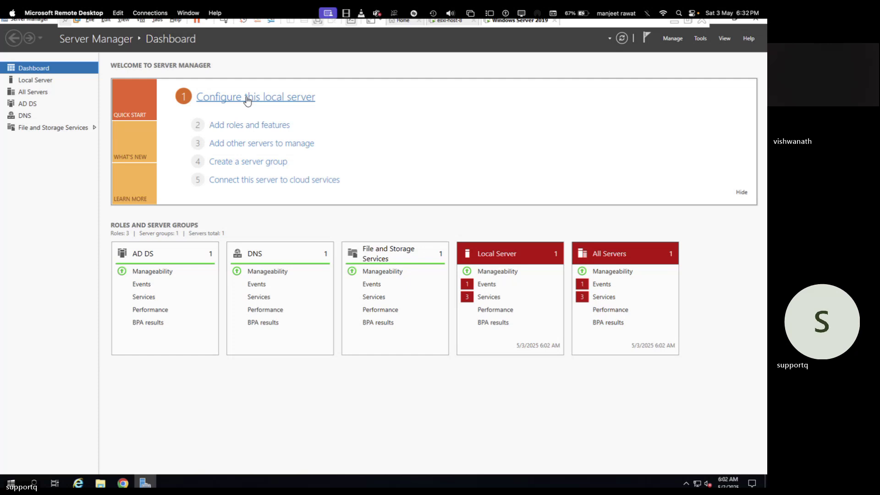
pyautogui.click(248, 127)
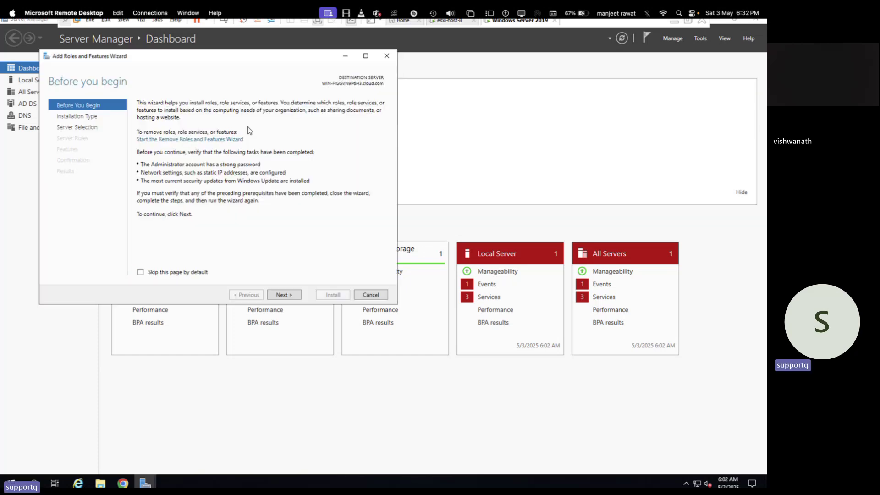
# Keep role-based installation with this server as the destination.
pyautogui.click(282, 295)
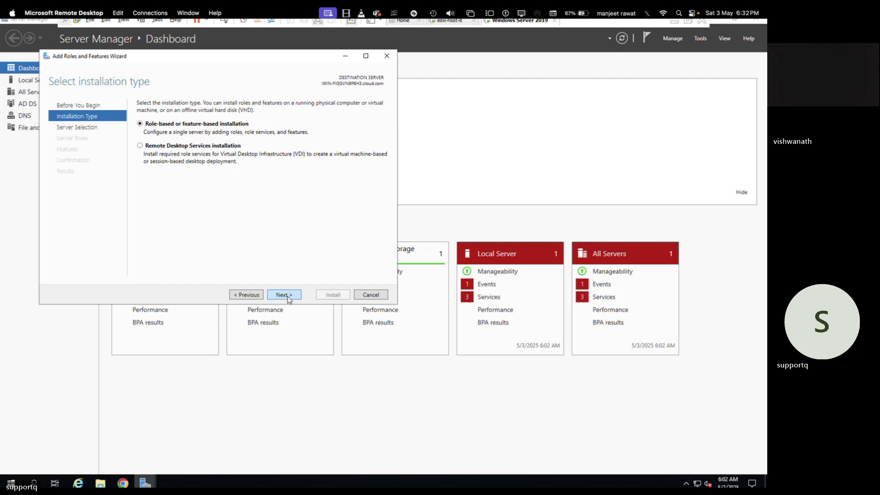
pyautogui.click(289, 298)
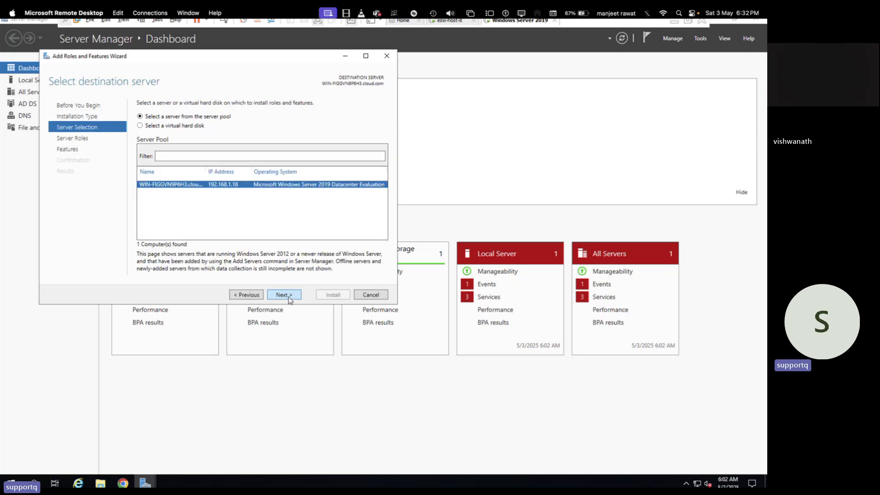
pyautogui.click(288, 298)
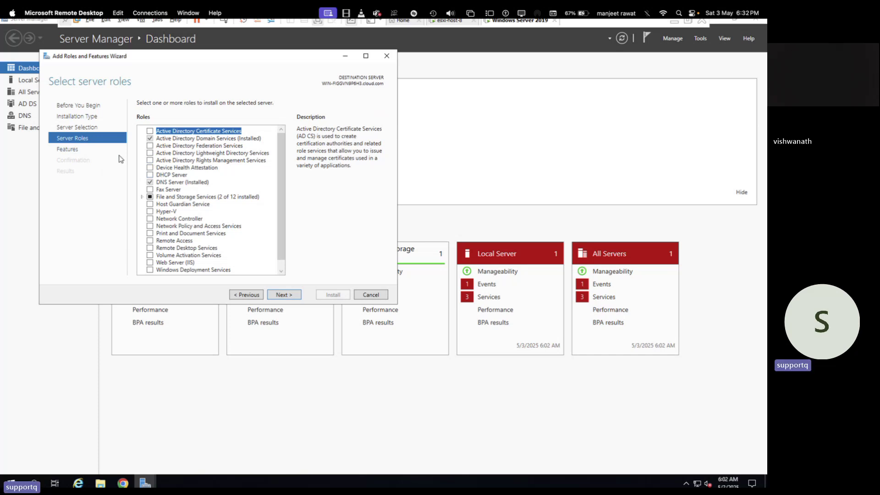
# Select iSCSI Target Server and Server for NFS with its management tools, then advance to Confirmation.
pyautogui.click(142, 196)
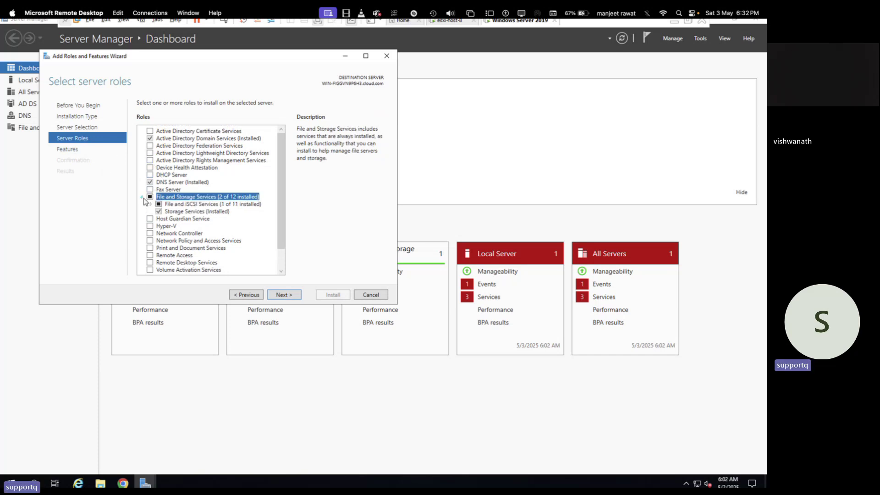
pyautogui.click(152, 204)
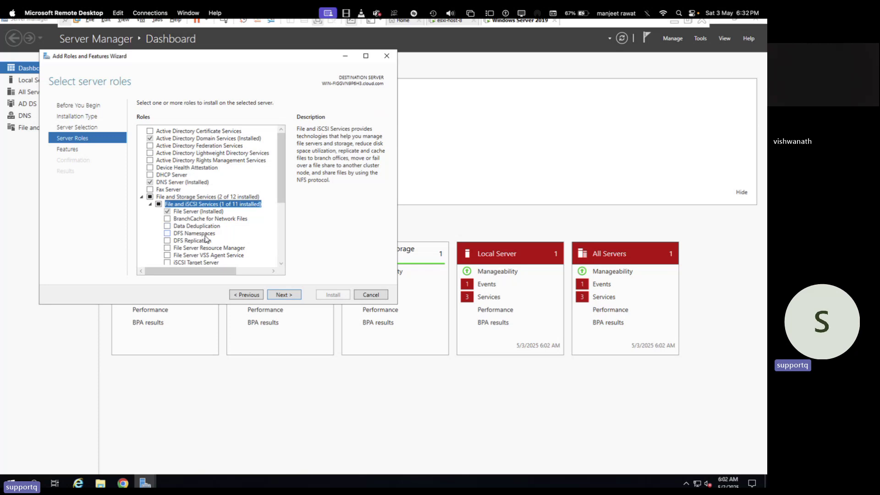
pyautogui.scroll(-2, 206, 239)
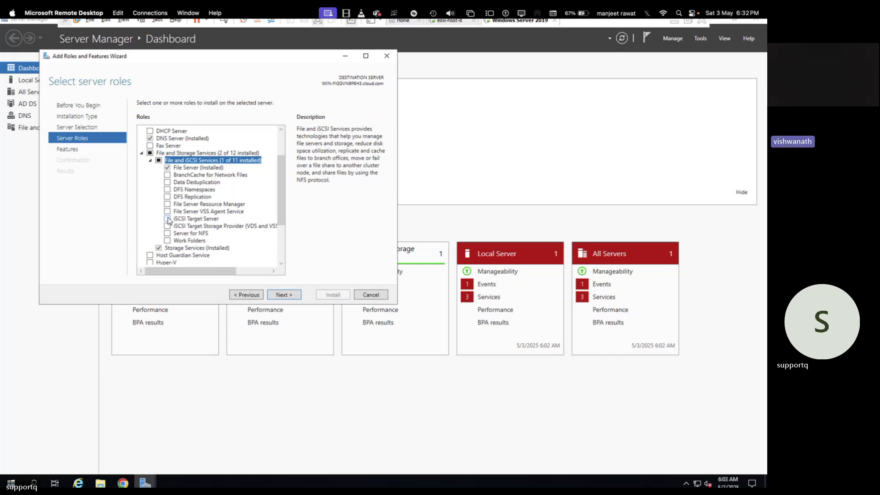
pyautogui.click(167, 219)
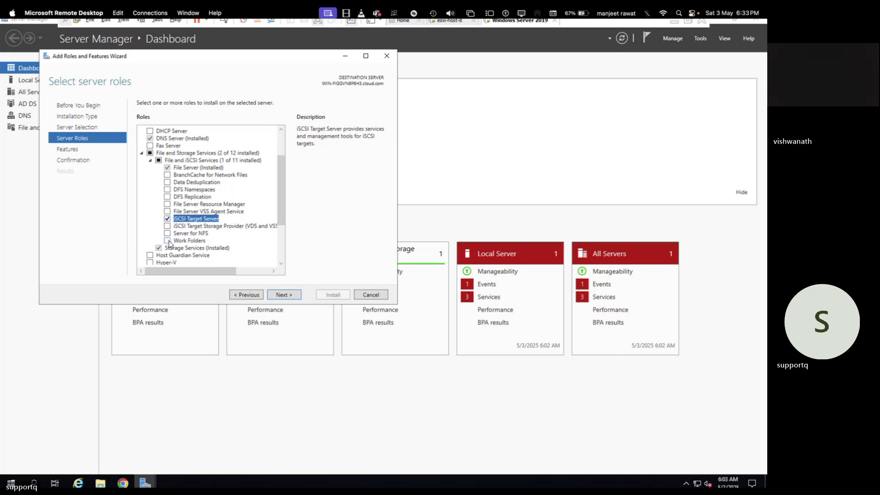
pyautogui.click(168, 233)
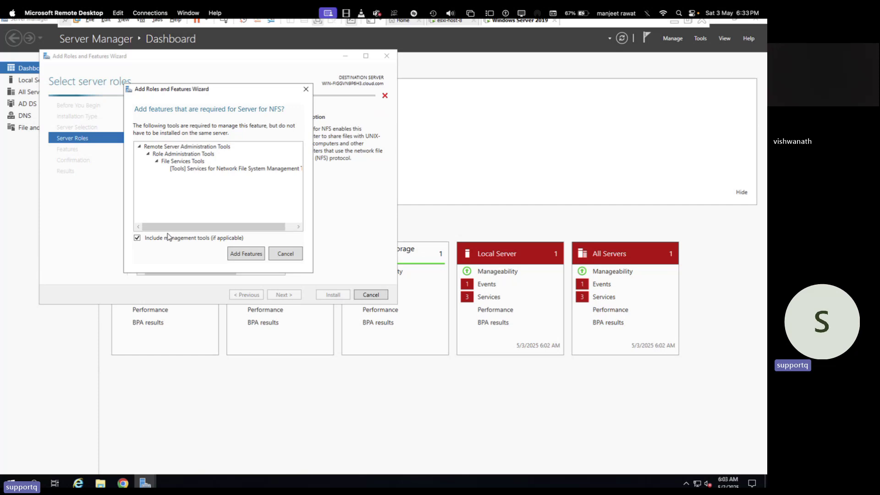
pyautogui.click(234, 254)
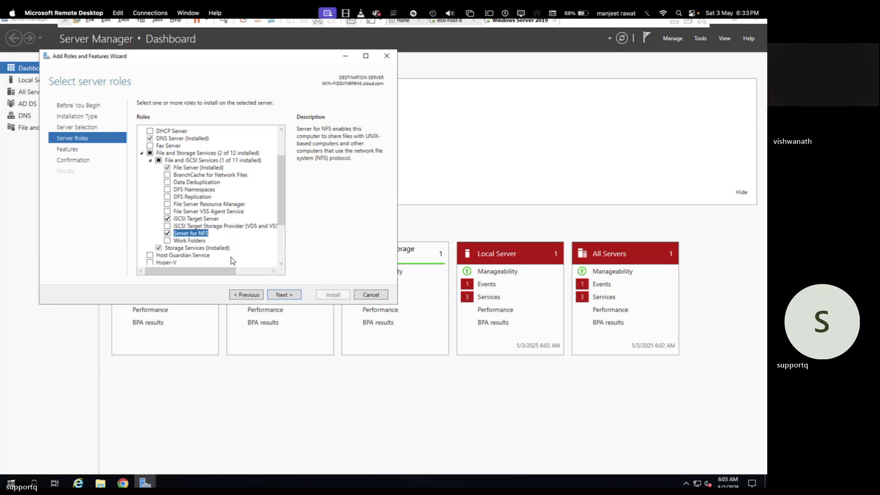
pyautogui.click(290, 294)
pyautogui.click(289, 294)
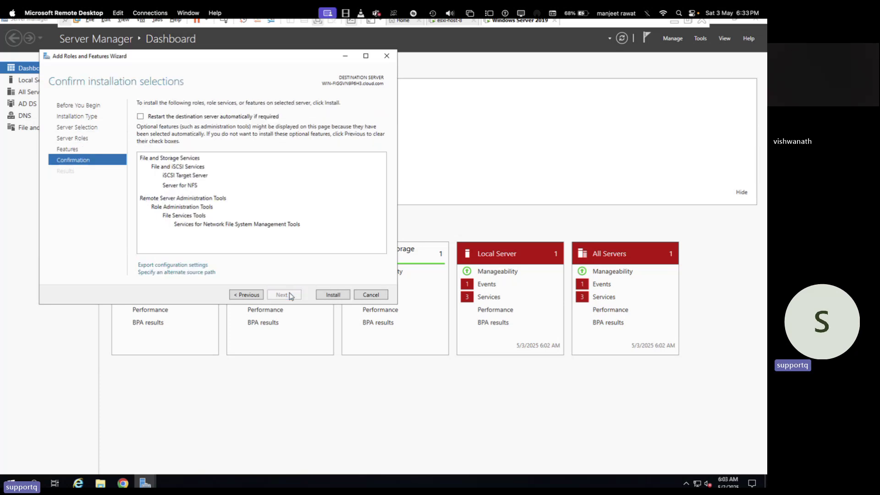
# Attempt the role installation, then rerun Add Roles and Features, which cannot load the server's features.
pyautogui.click(342, 297)
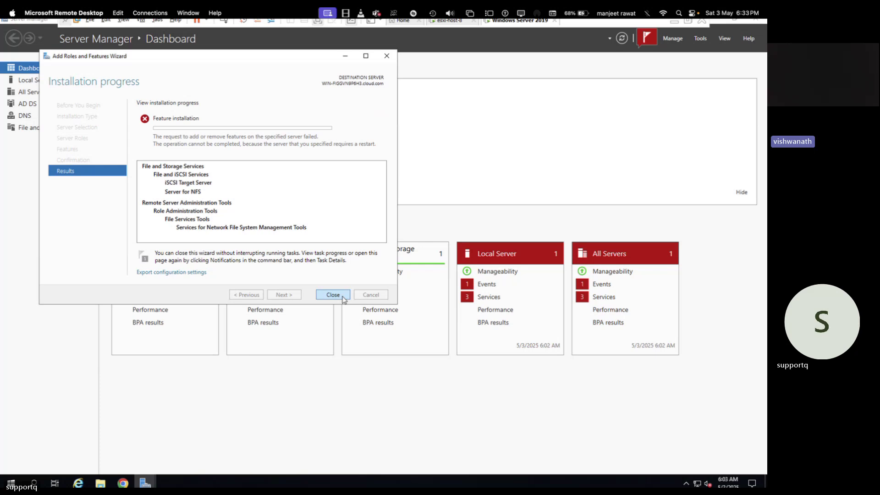
pyautogui.click(342, 299)
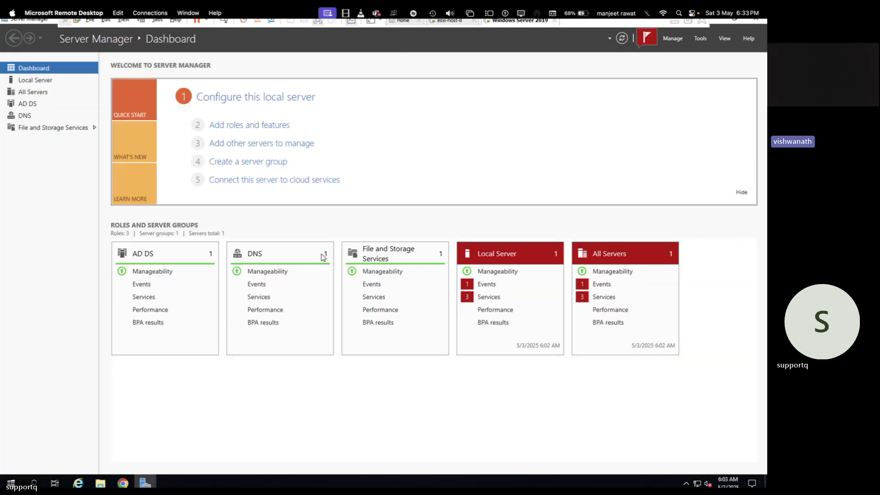
pyautogui.click(263, 131)
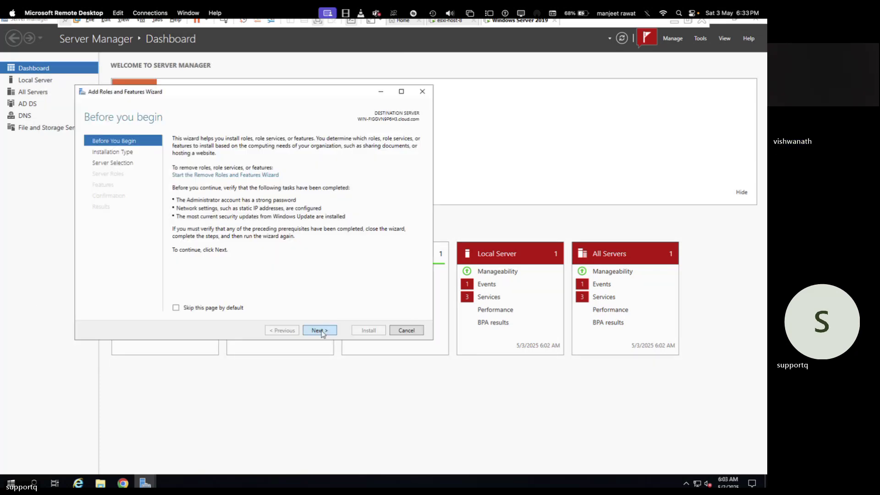
pyautogui.click(321, 331)
pyautogui.click(320, 331)
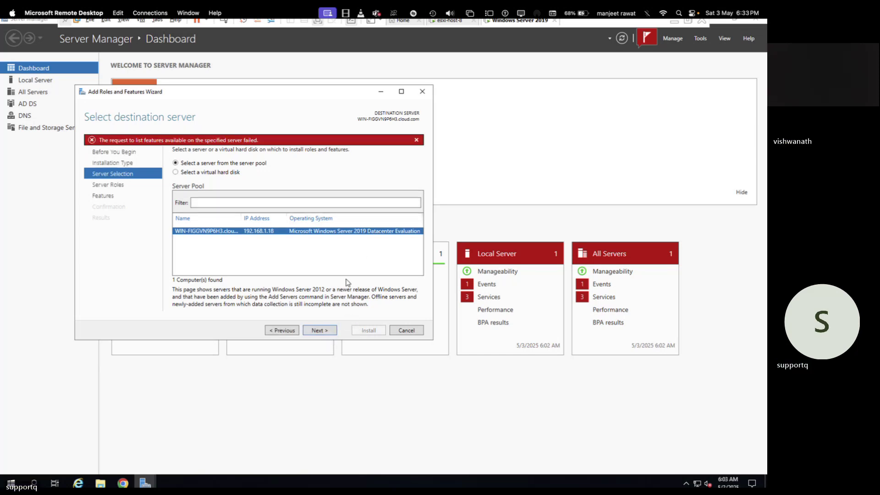
pyautogui.click(330, 331)
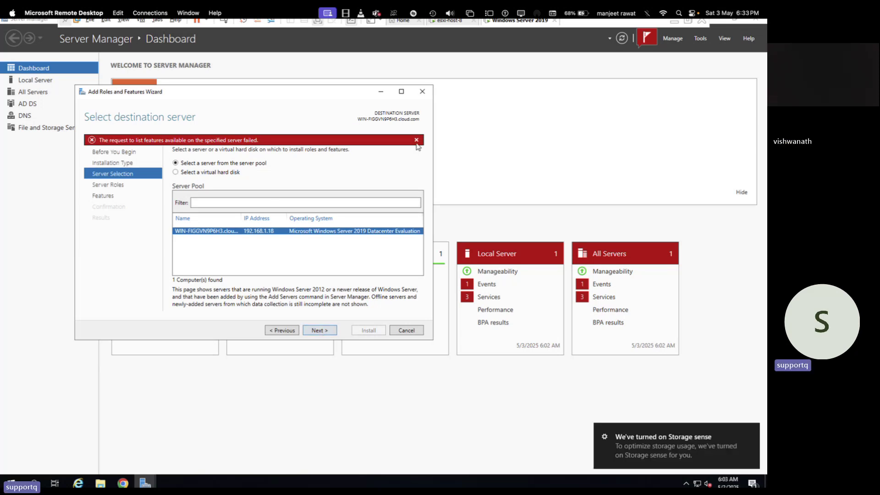
# Close the stuck wizard and view the failed installation details in notifications.
pyautogui.click(426, 92)
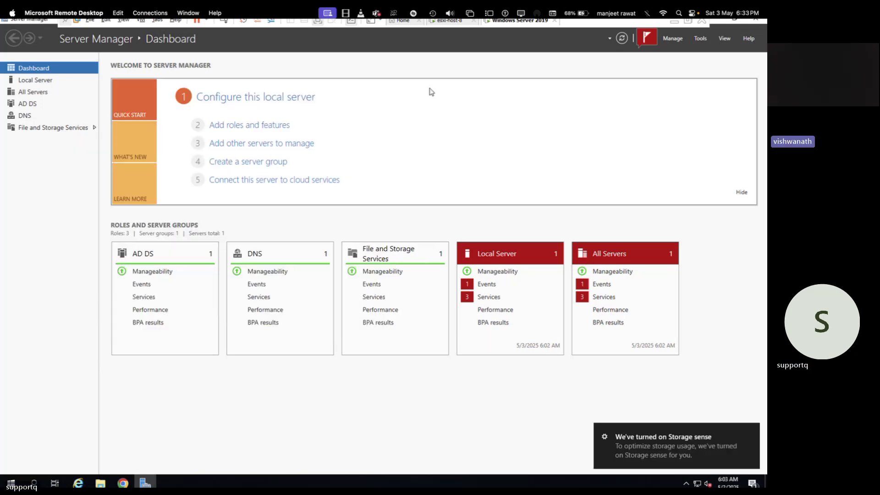
pyautogui.click(648, 44)
pyautogui.click(554, 95)
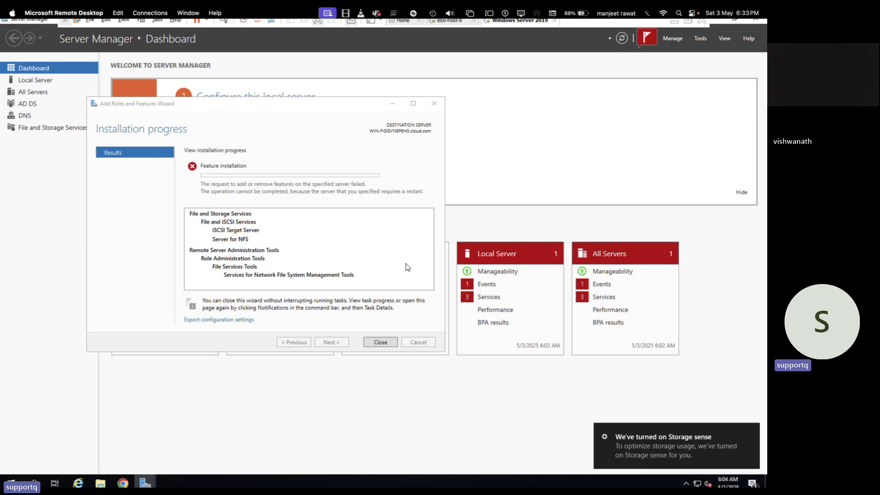
# Reset the Windows Server 2019 virtual machine from its tab's Power menu.
pyautogui.rightClick(525, 23)
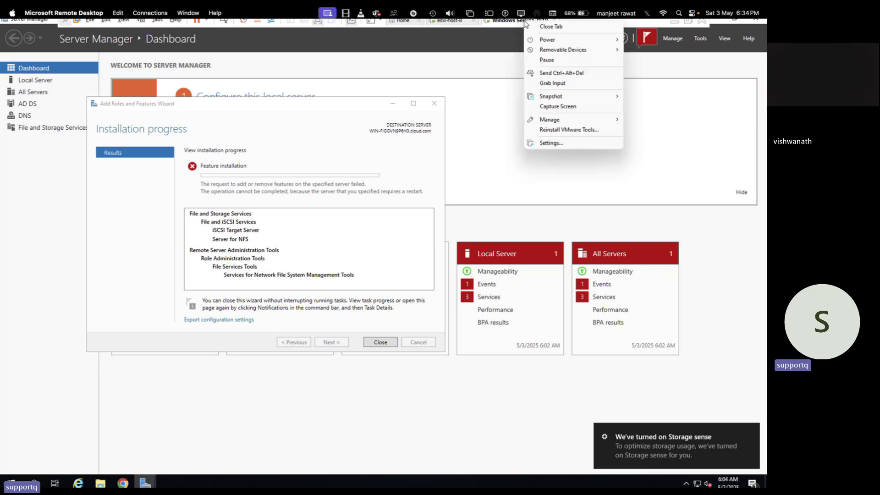
pyautogui.moveTo(570, 44)
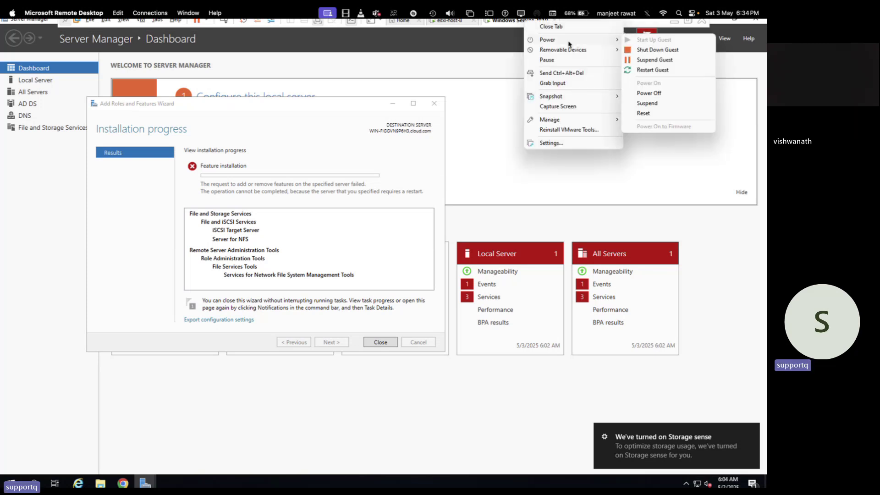
pyautogui.click(642, 115)
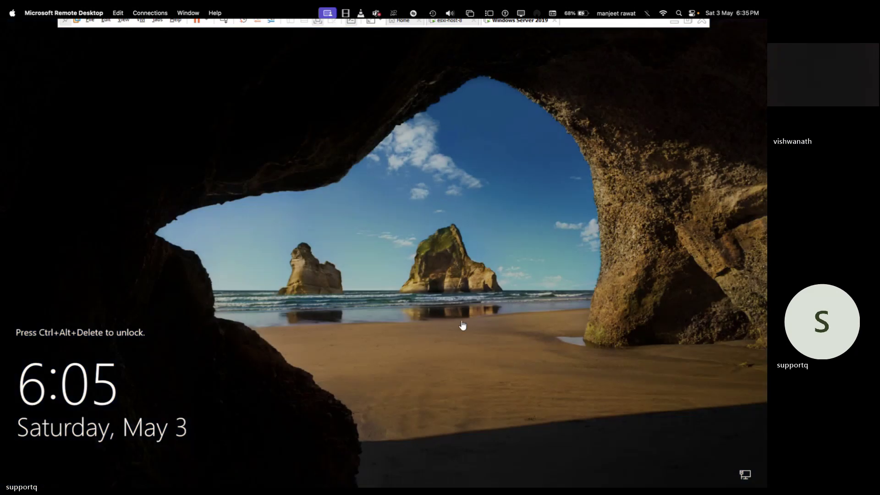
# Wake the lock screen and sign in to Windows Server 2019 with the administrator password.
pyautogui.click(224, 21)
pyautogui.click(346, 293)
pyautogui.write('*')
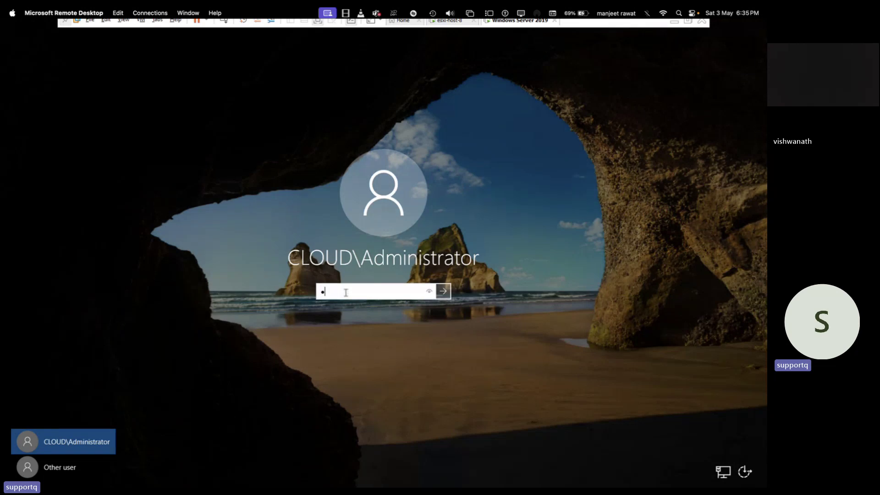
pyautogui.write('*****')
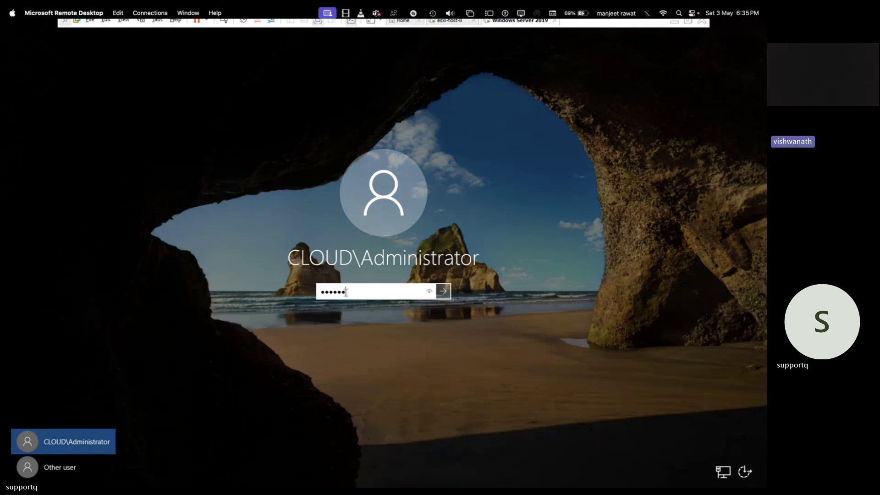
pyautogui.write('***')
pyautogui.press('Return')
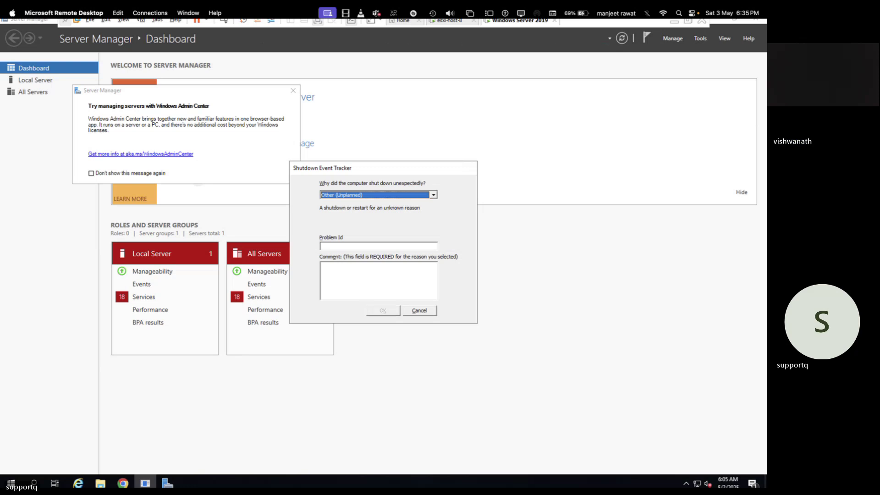
# Dismiss the shutdown prompt and Admin Center notice, then run ipconfig to confirm IPv4 192.168.1.18.
pyautogui.click(420, 310)
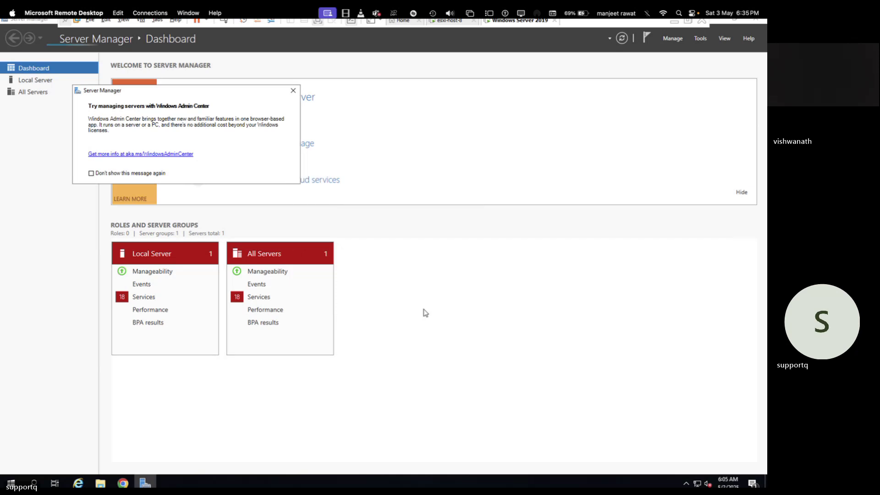
pyautogui.click(291, 91)
pyautogui.press('super+r')
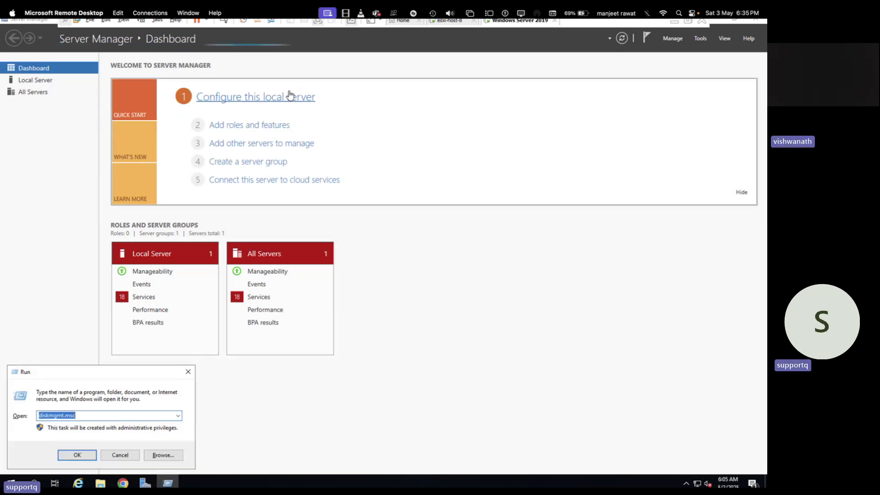
pyautogui.write('cmd')
pyautogui.press('Return')
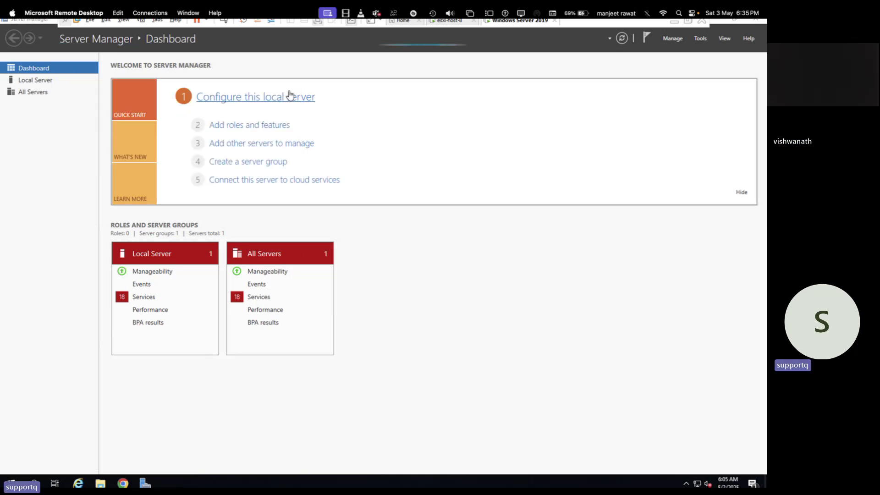
pyautogui.write('ipconfi')
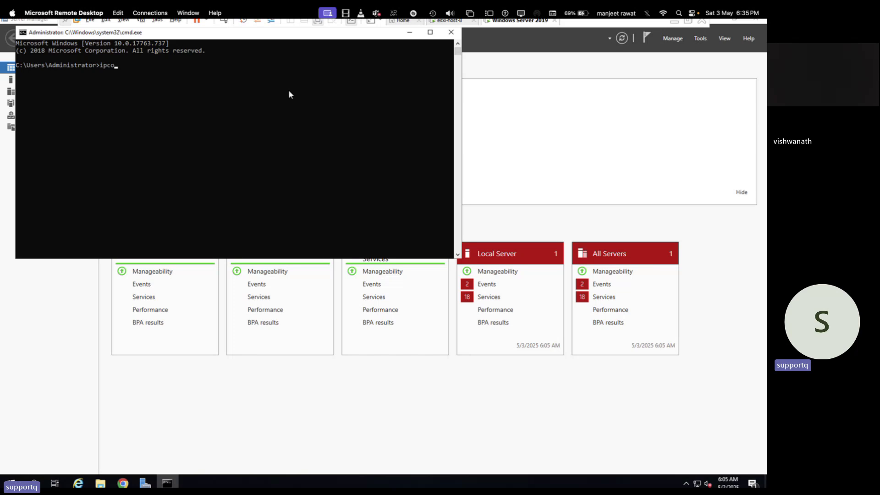
pyautogui.write('g')
pyautogui.press('Return')
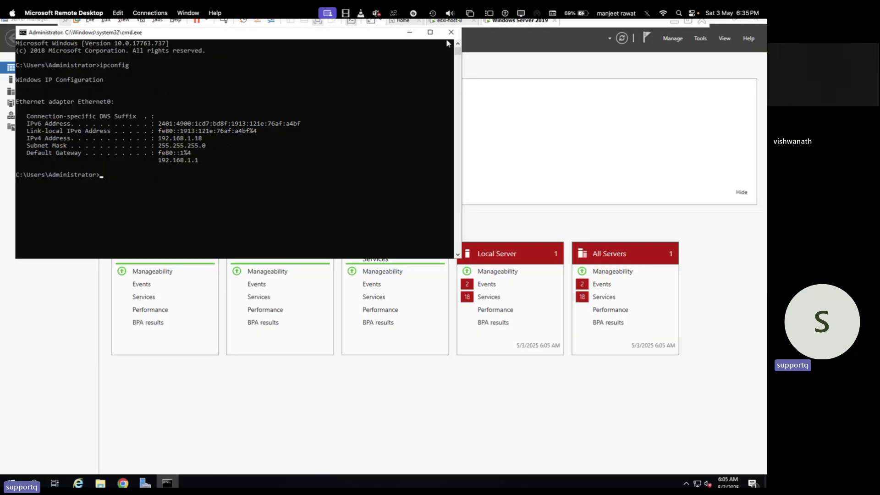
pyautogui.click(450, 33)
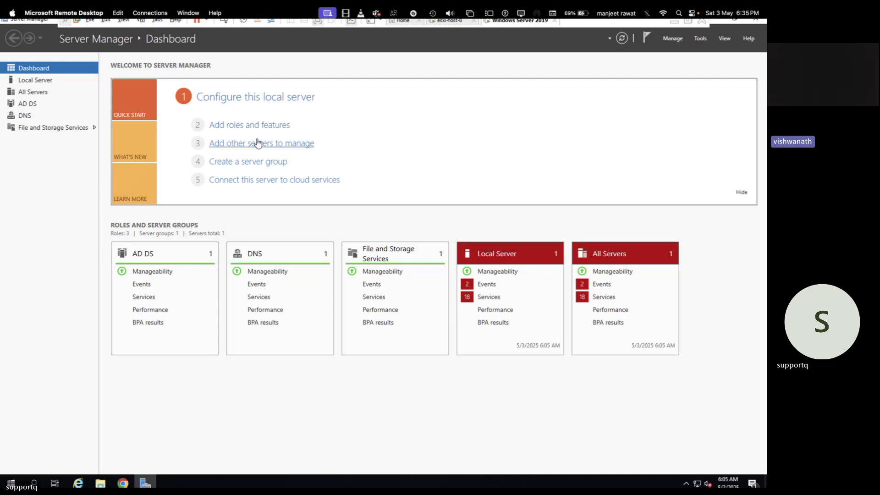
# Start Add Roles and Features with role-based installation on this server.
pyautogui.click(250, 125)
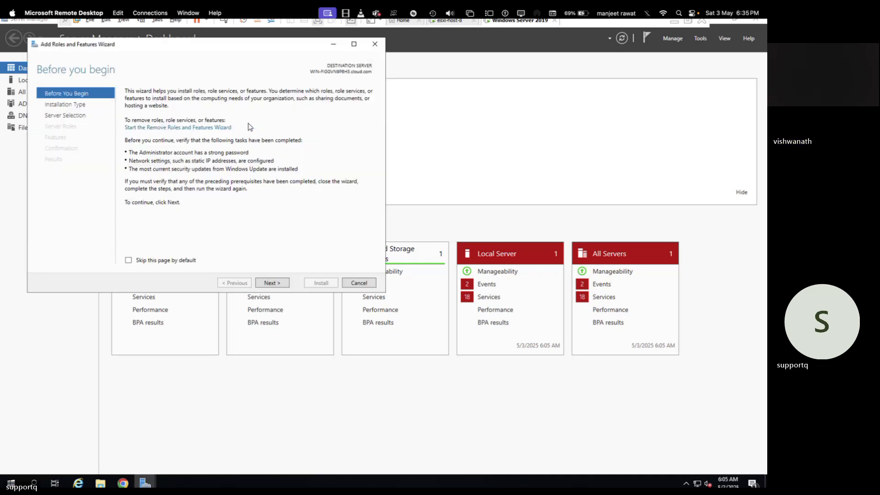
pyautogui.click(277, 283)
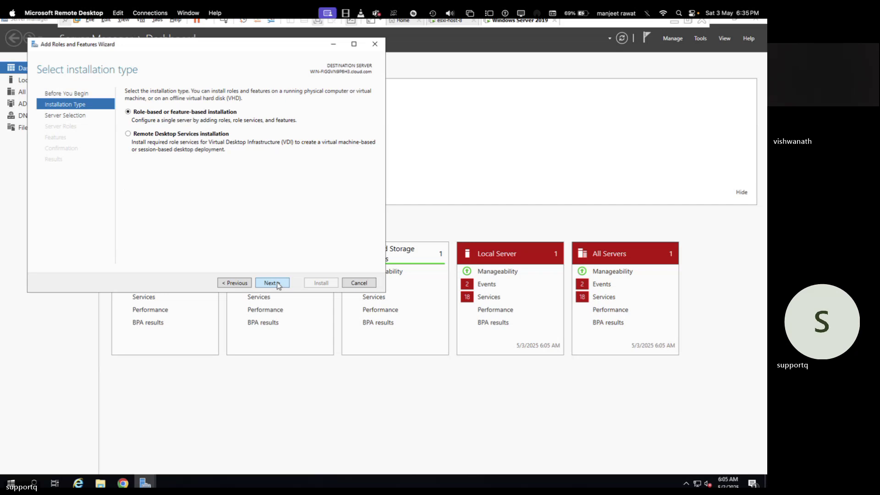
pyautogui.click(278, 284)
pyautogui.click(278, 284)
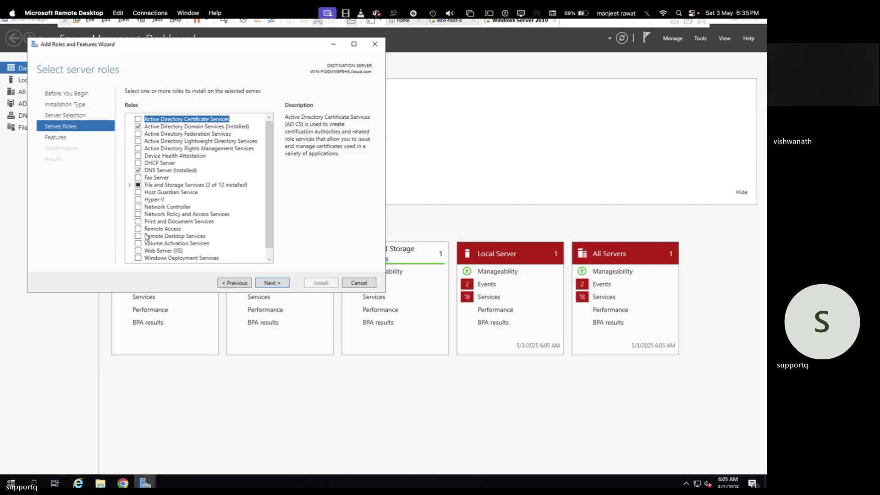
# Tick iSCSI Target Server under File and Storage Services > File and iSCSI Services, and proceed.
pyautogui.scroll(-1, 146, 237)
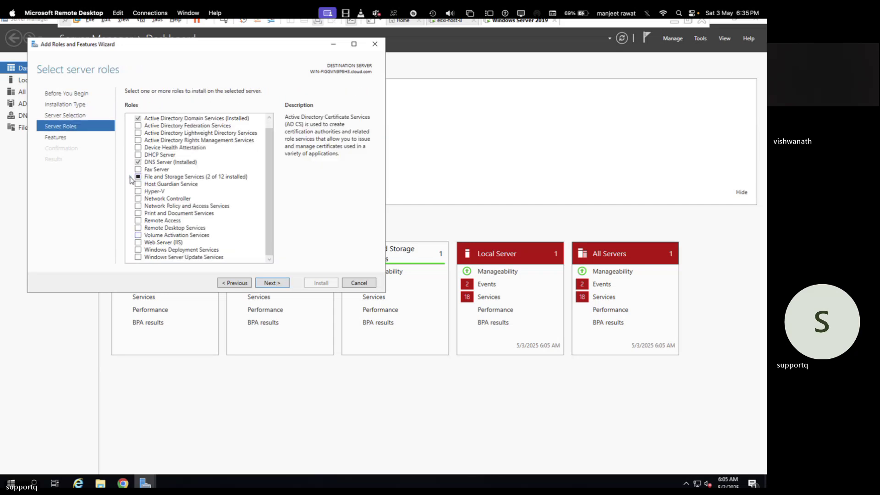
pyautogui.click(130, 178)
pyautogui.click(139, 170)
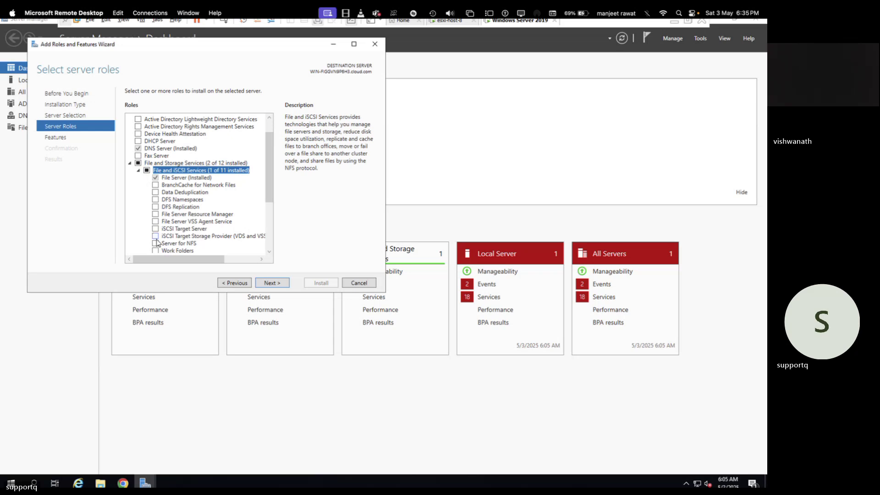
pyautogui.scroll(-1, 157, 242)
pyautogui.scroll(-1, 157, 242)
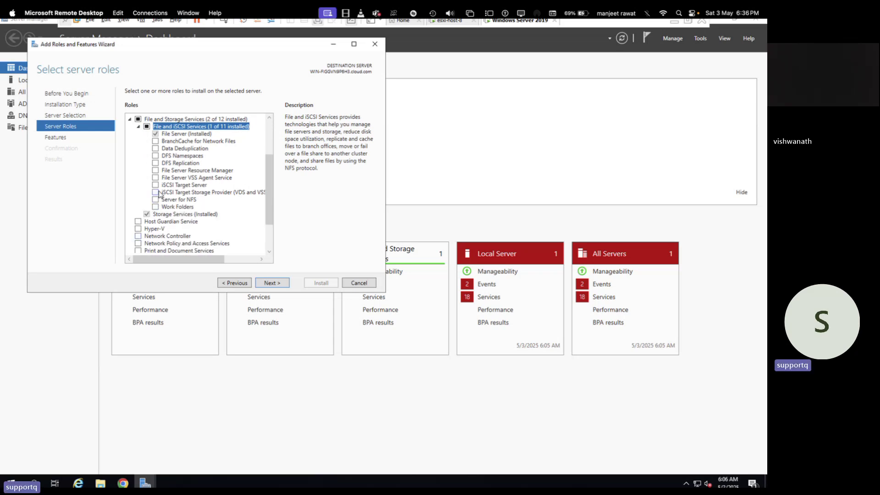
pyautogui.click(159, 186)
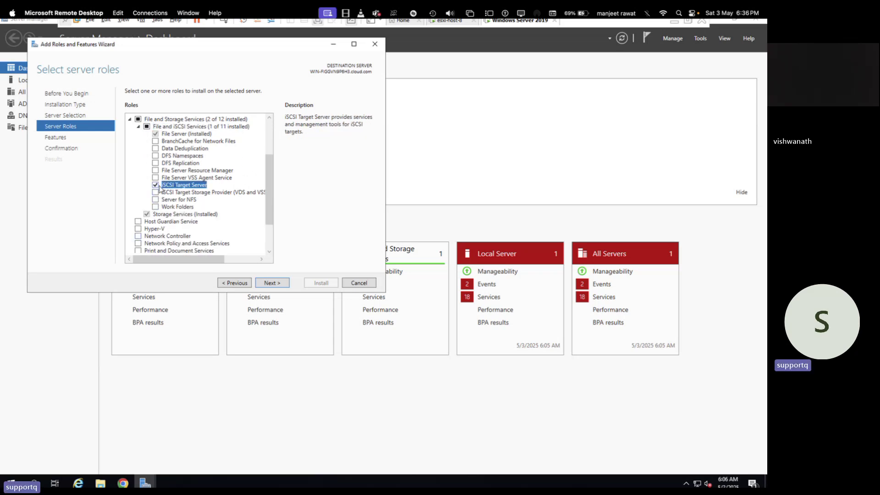
pyautogui.click(268, 284)
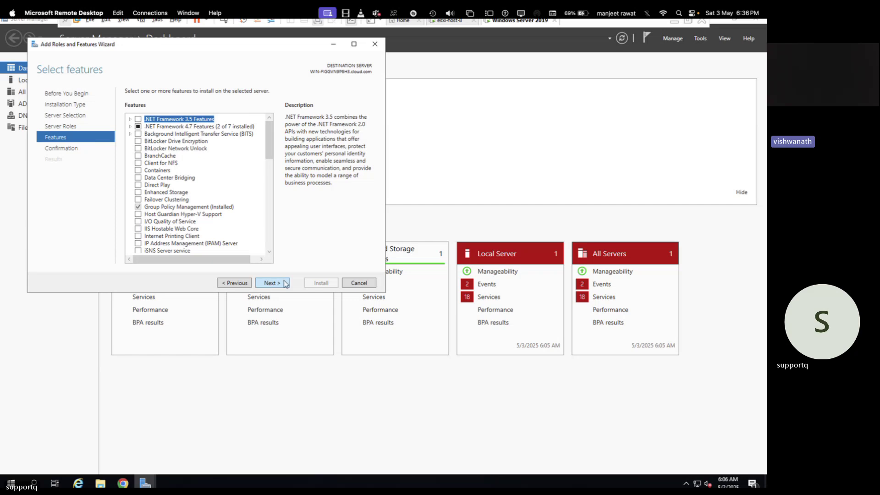
pyautogui.click(284, 283)
# Install the iSCSI Target Server role and close the wizard once installation succeeds.
pyautogui.click(321, 284)
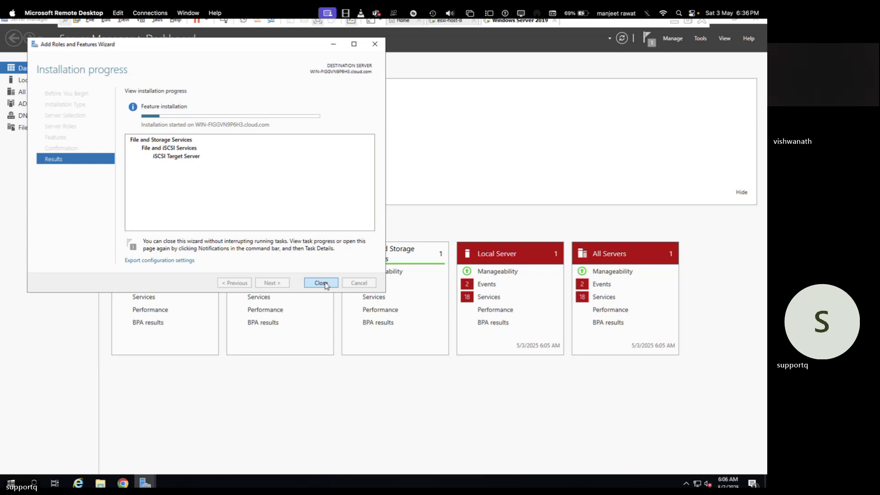
pyautogui.click(320, 282)
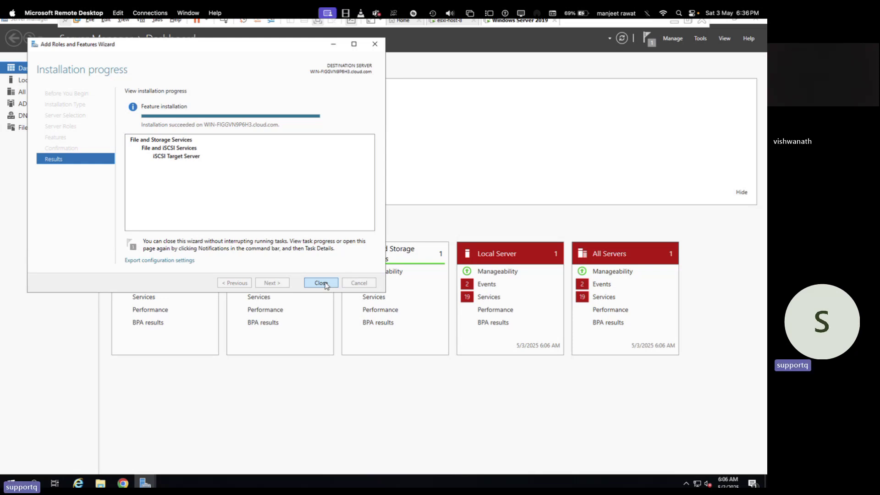
pyautogui.click(323, 283)
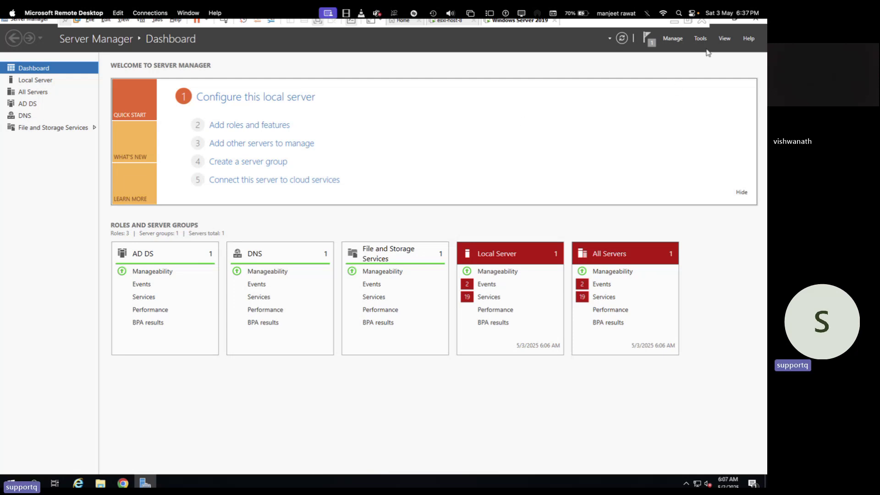
# Launch the New iSCSI Virtual Disk wizard from File and Storage Services > iSCSI.
pyautogui.click(70, 129)
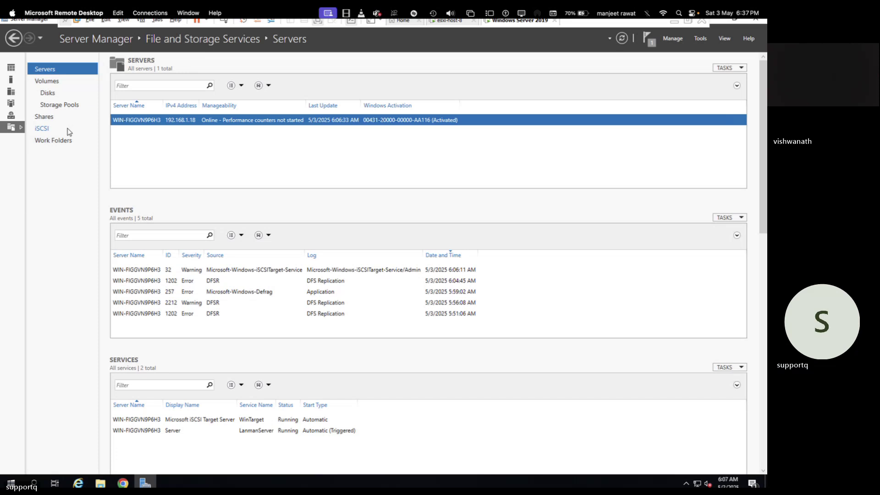
pyautogui.click(42, 129)
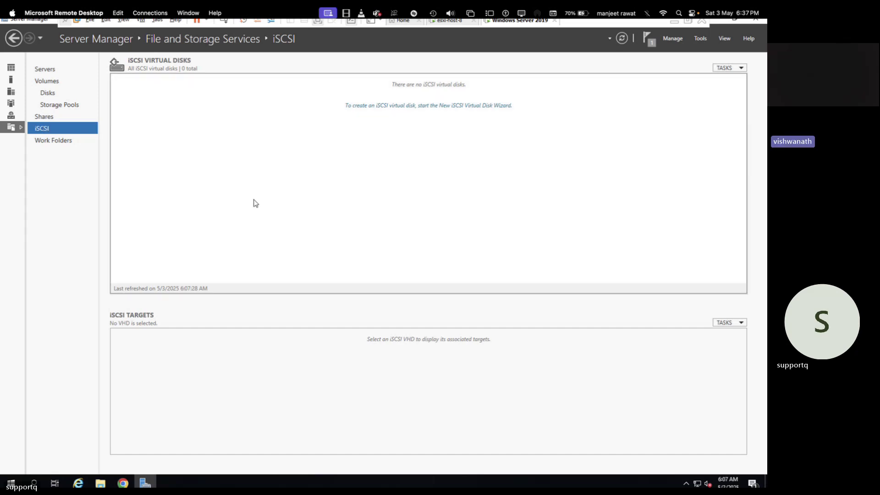
pyautogui.click(727, 68)
pyautogui.click(698, 79)
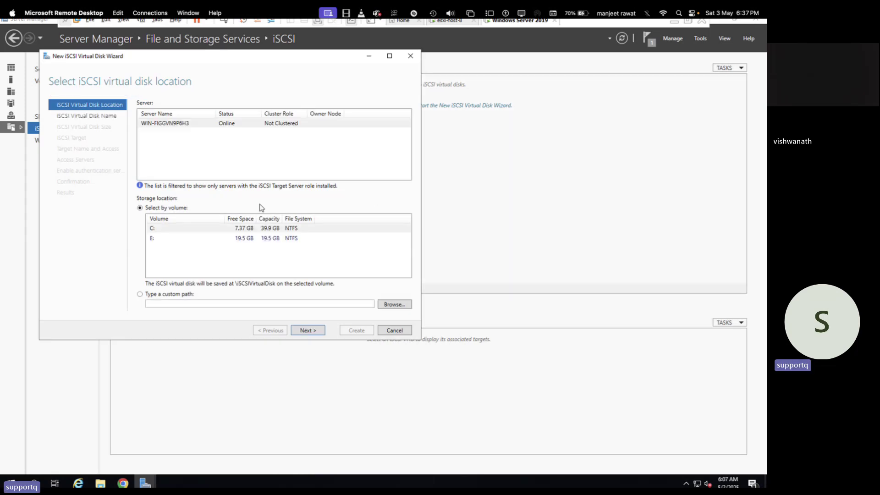
# Define virtual disk 'share' on volume E: with a 16 GB size.
pyautogui.click(250, 241)
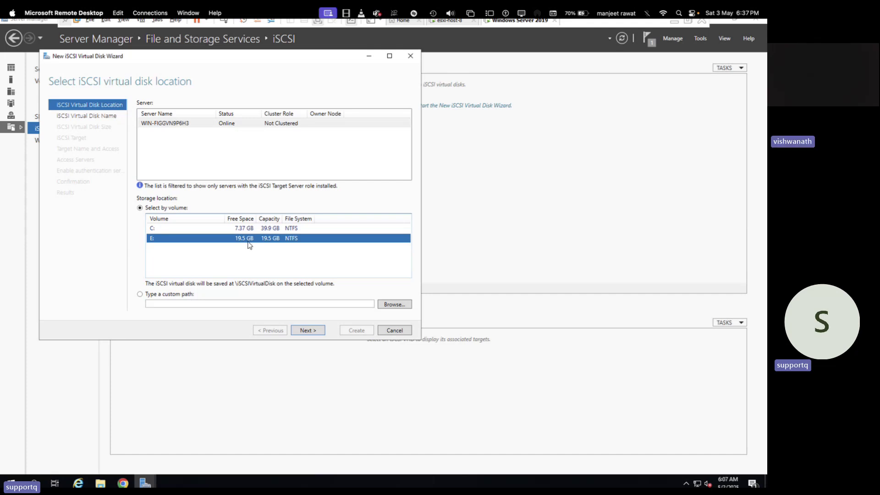
pyautogui.click(313, 332)
pyautogui.write('share')
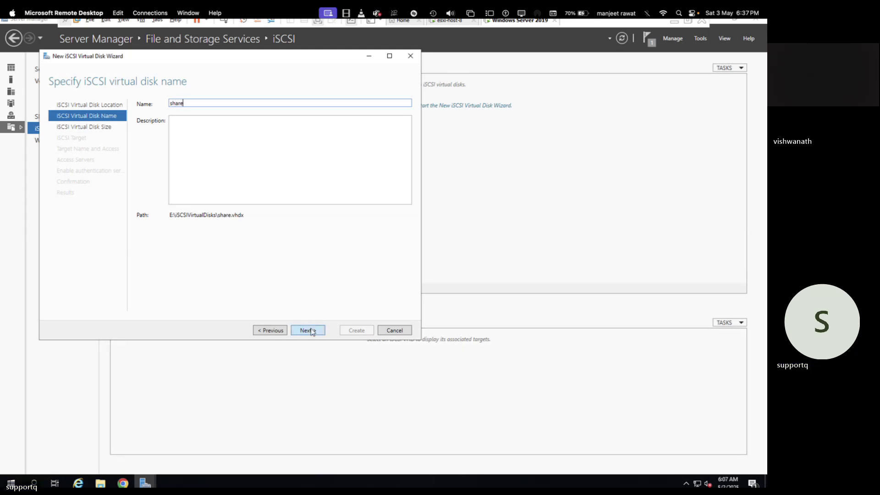
pyautogui.click(310, 331)
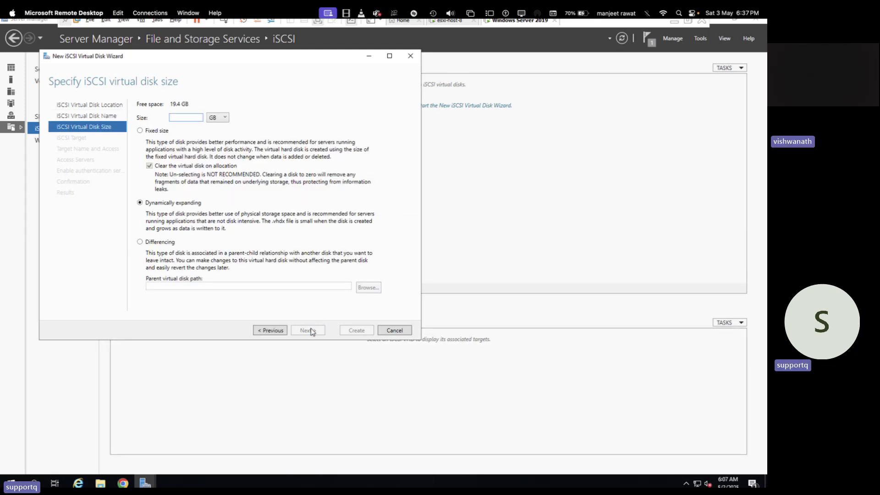
pyautogui.write('1')
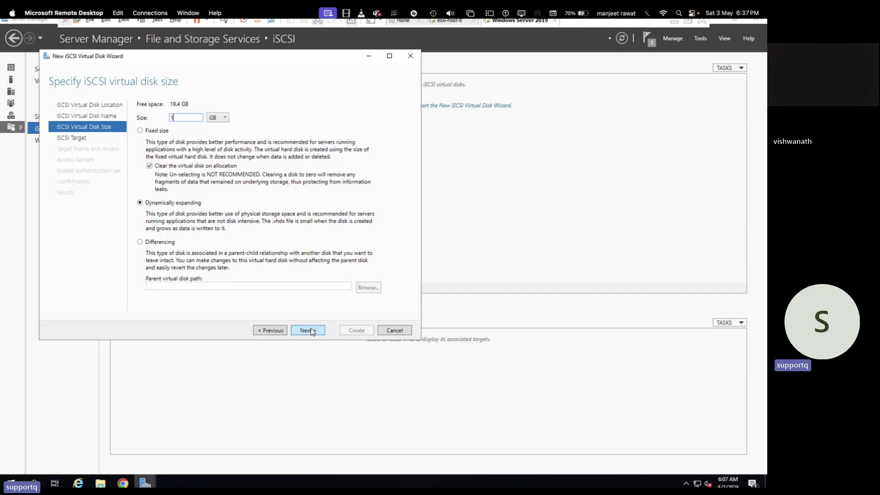
pyautogui.write('6')
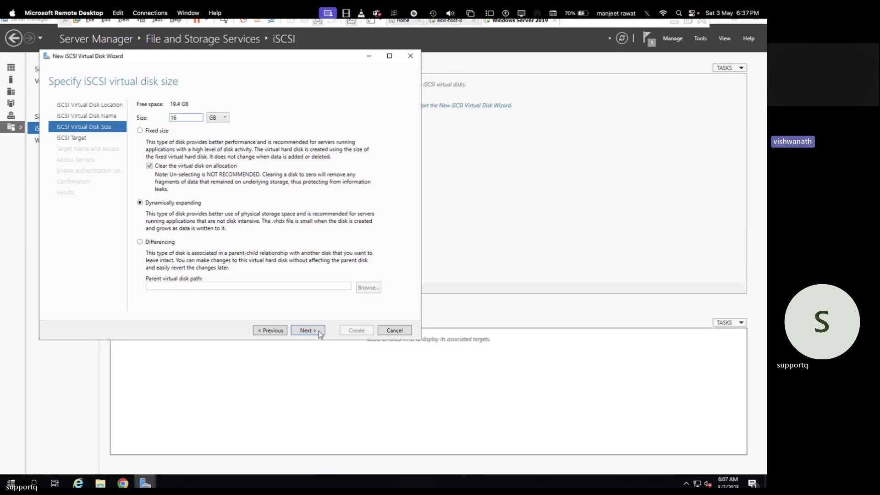
pyautogui.click(318, 330)
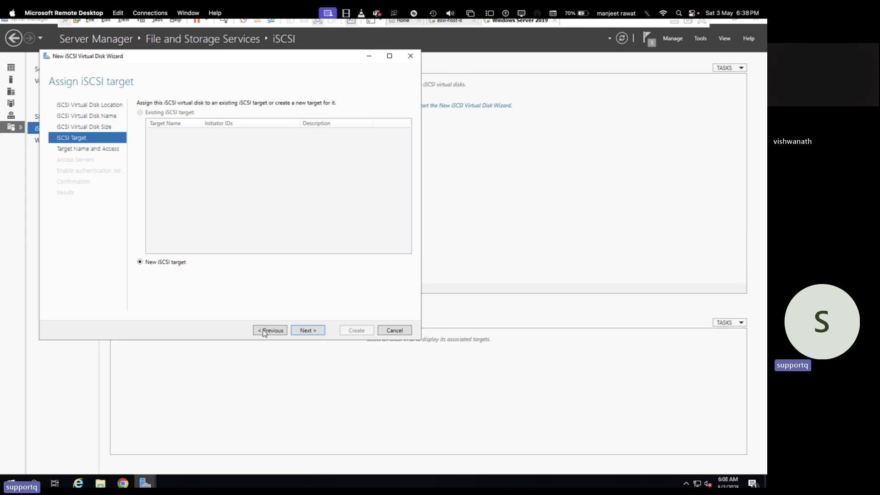
# Create a new iSCSI target named 'test'.
pyautogui.click(305, 330)
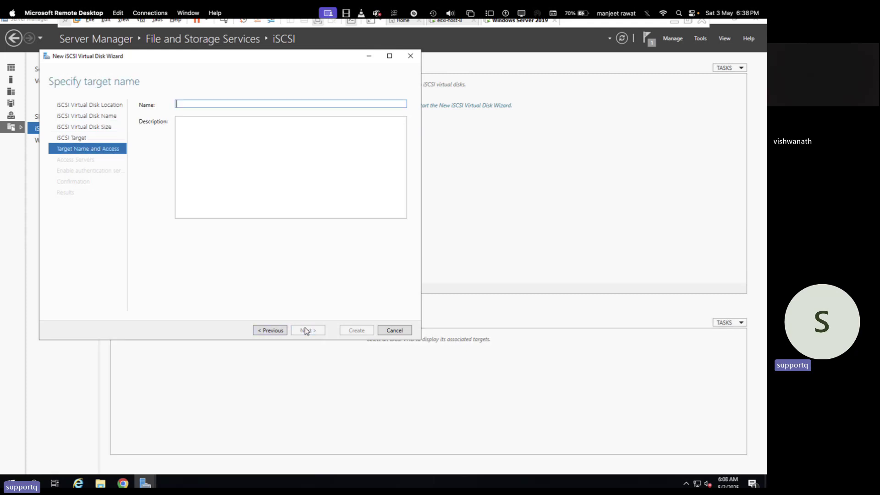
pyautogui.write('test')
pyautogui.click(310, 331)
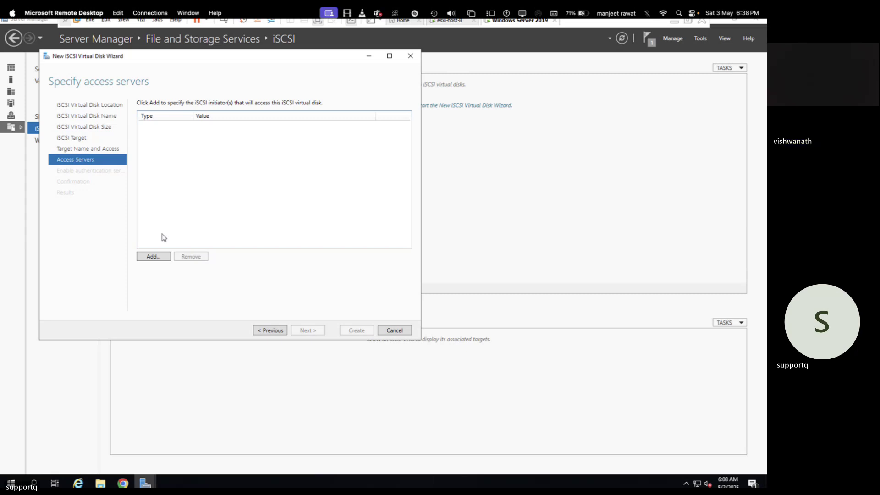
# Add initiator IP address 192.168.1.14 as an access server.
pyautogui.click(160, 258)
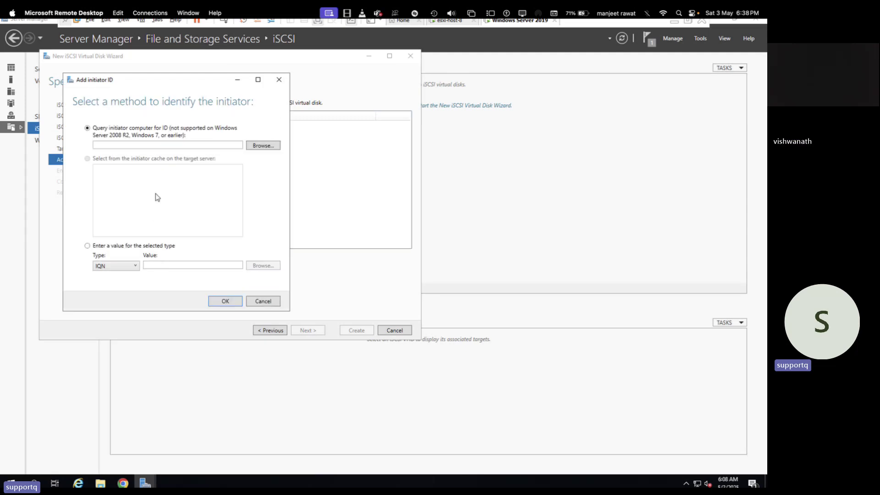
pyautogui.click(131, 267)
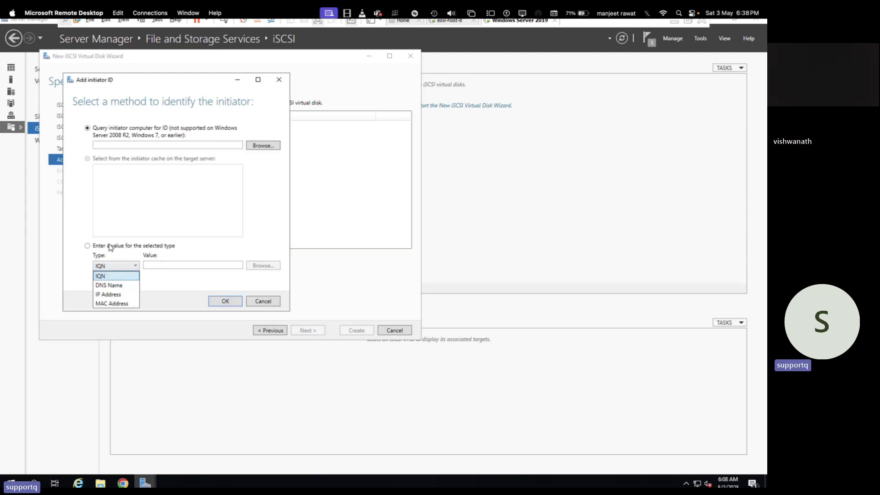
pyautogui.click(172, 276)
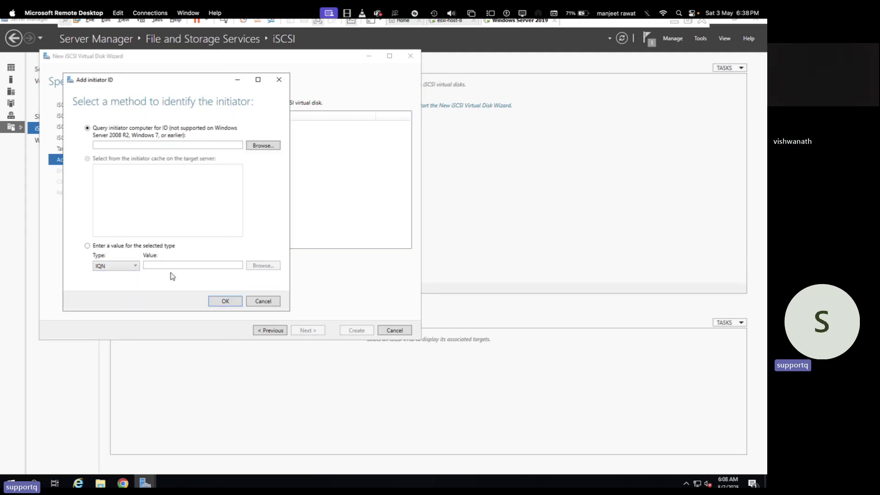
pyautogui.click(134, 266)
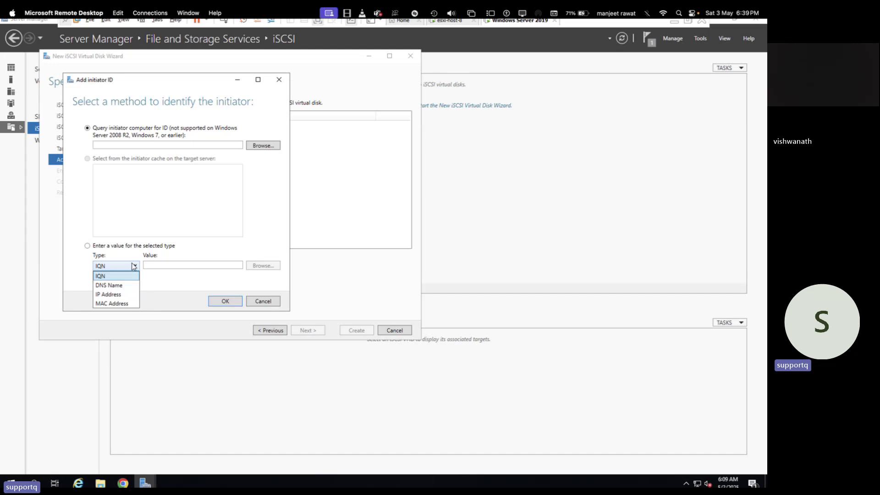
pyautogui.click(116, 295)
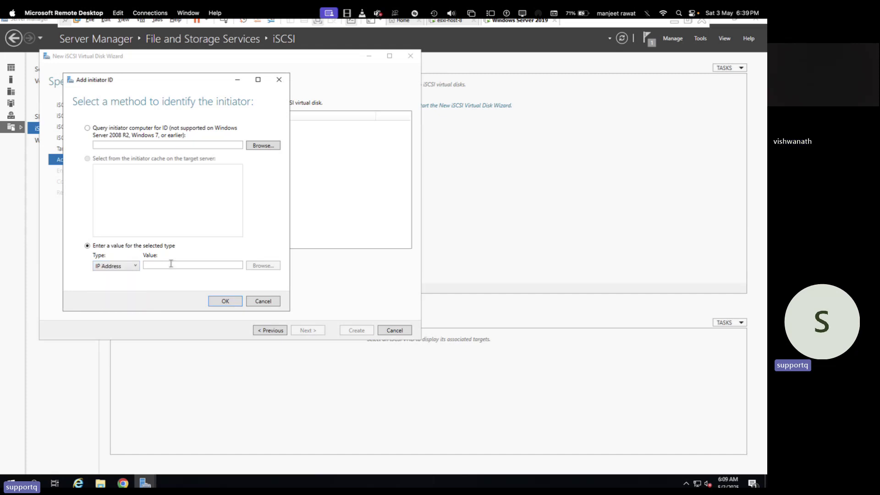
pyautogui.click(171, 265)
pyautogui.write('192')
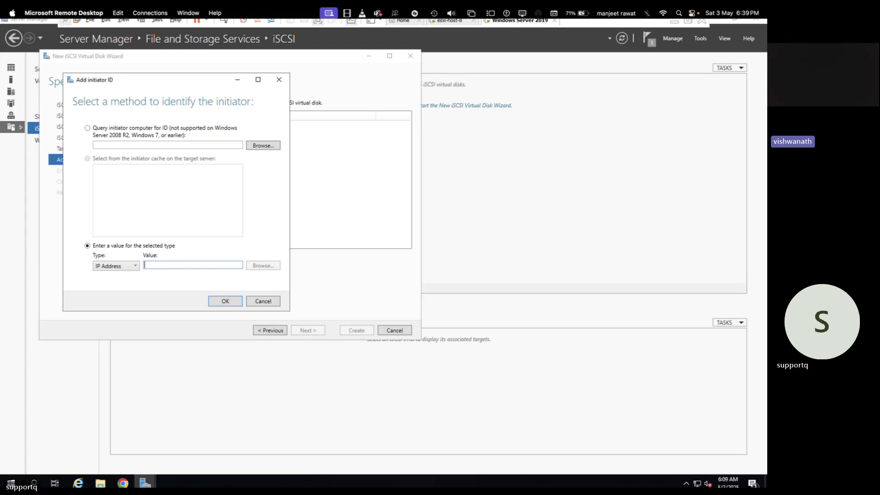
pyautogui.write('.1')
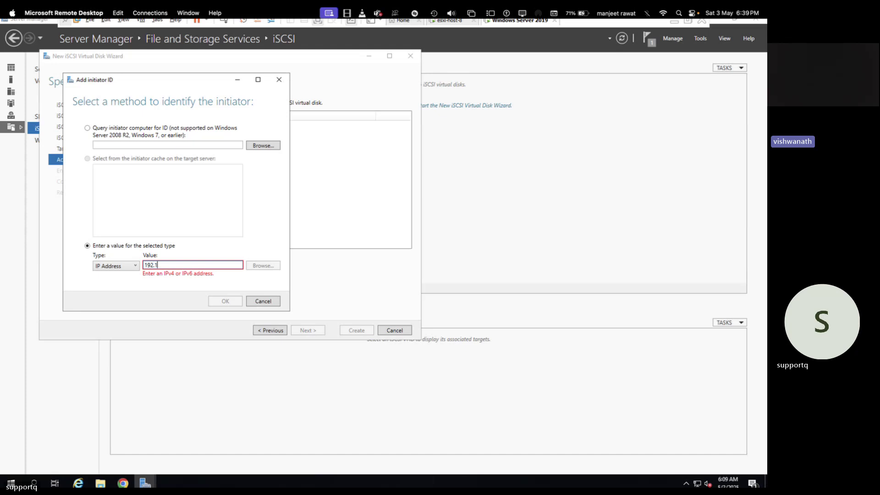
pyautogui.write('68.1.14')
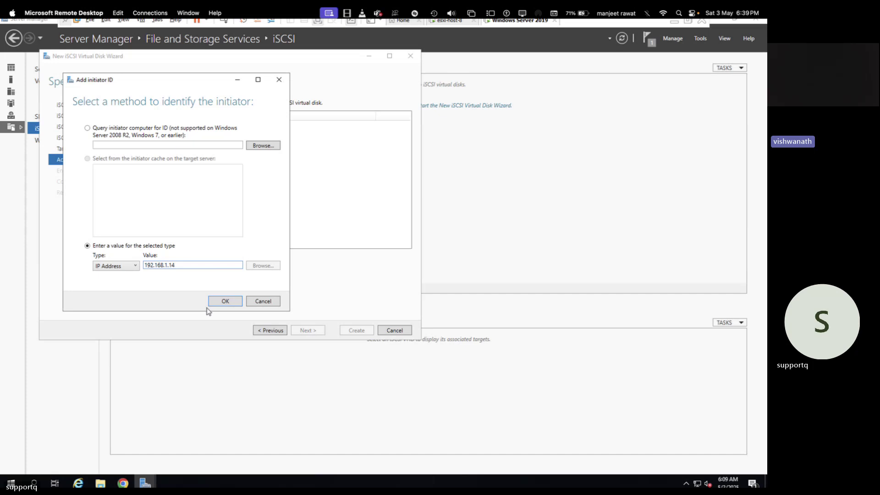
pyautogui.click(220, 301)
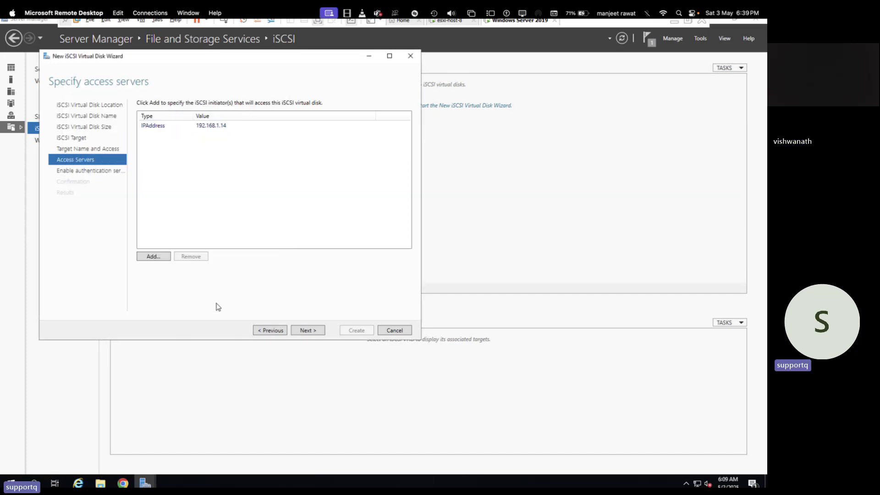
# Skip CHAP, create the 16 GB 'share' disk with target 'test', and close the wizard.
pyautogui.click(307, 330)
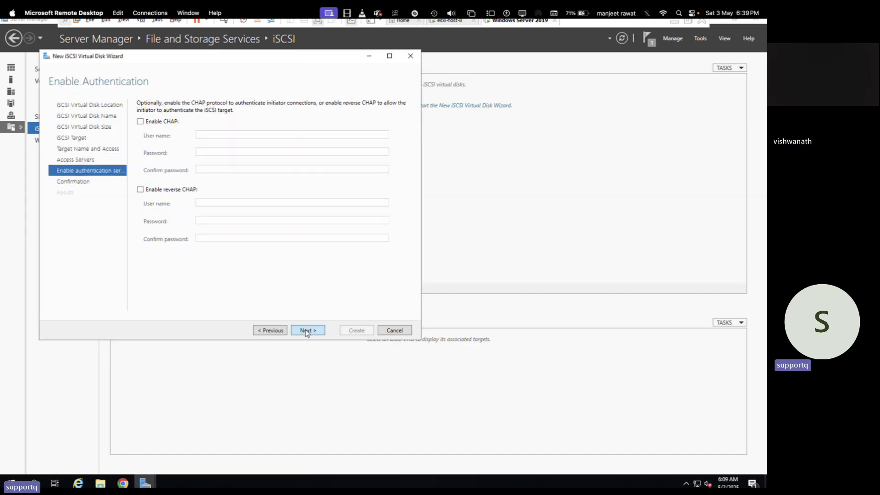
pyautogui.click(306, 330)
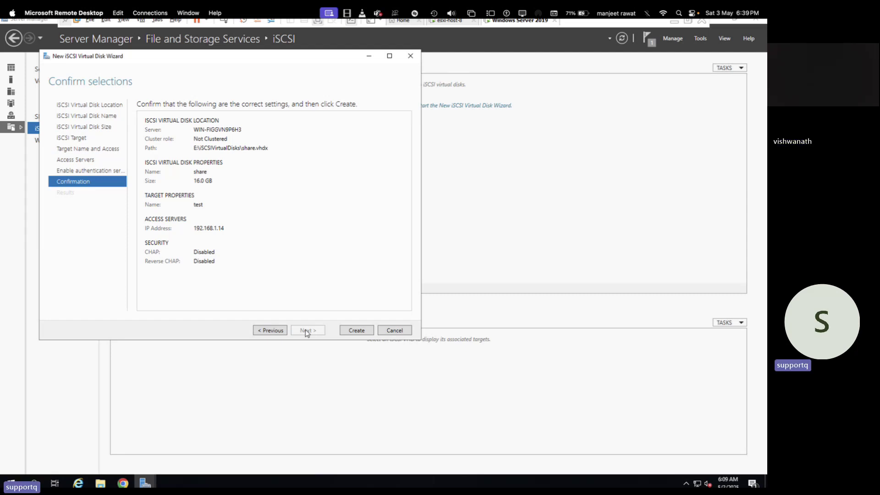
pyautogui.click(357, 331)
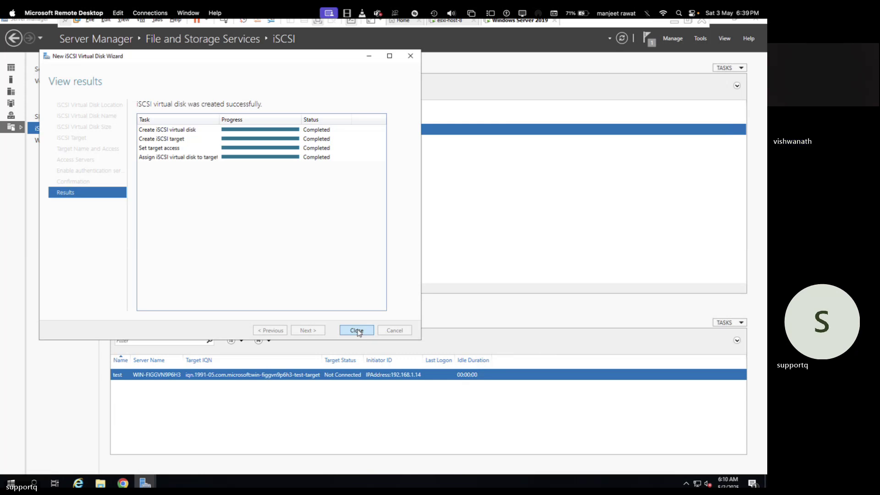
pyautogui.click(359, 332)
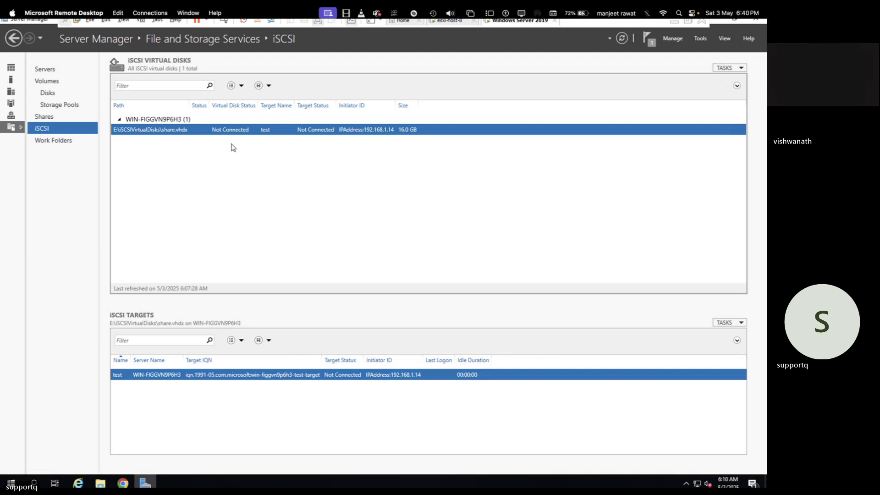
# Glance at the OneNote network diagram, then minimize the remote window to reveal ESXi Datastores.
pyautogui.hotkey('ctrl', 'Left')
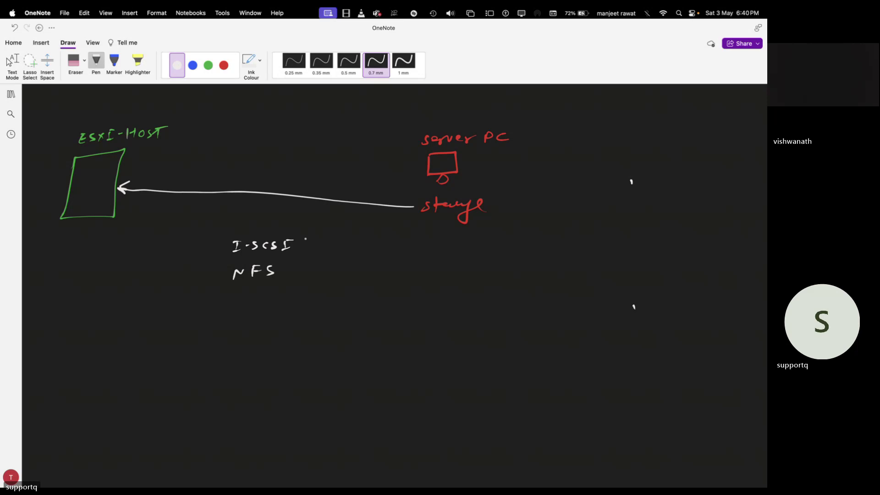
pyautogui.hotkey('ctrl', 'Right')
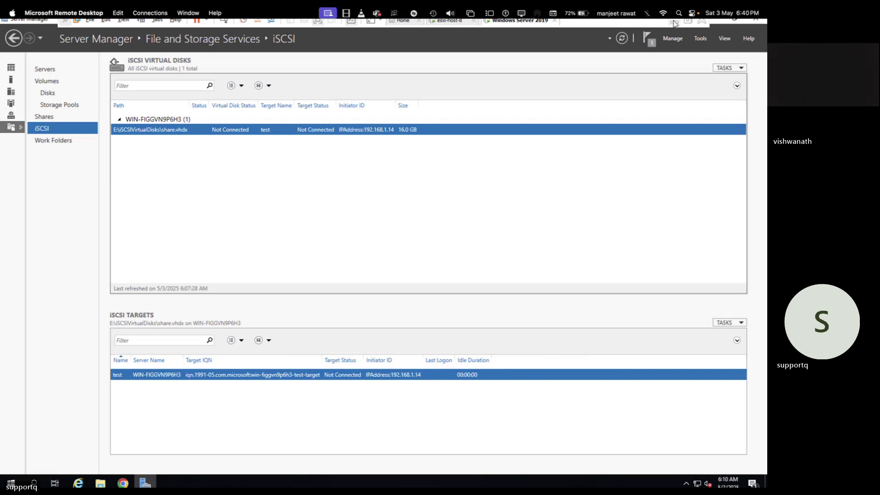
pyautogui.click(674, 21)
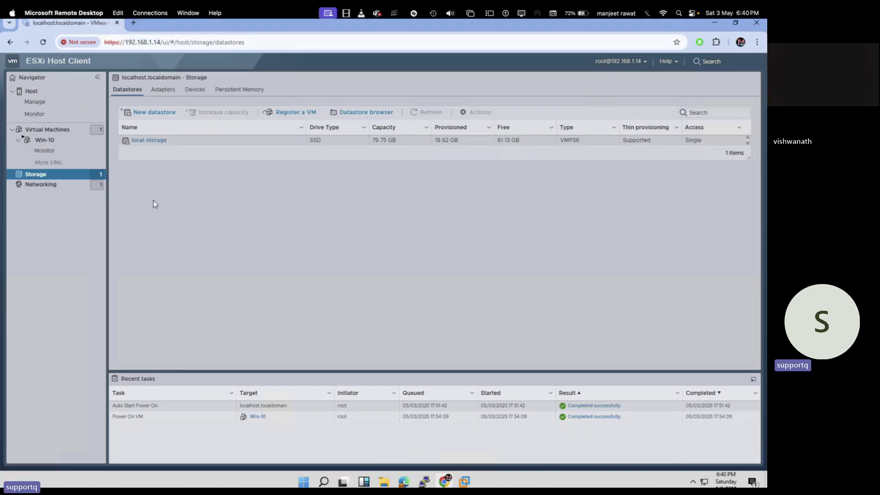
# Start a new VMFS datastore, cancel it because no free device is available, then open Networking port groups.
pyautogui.click(152, 112)
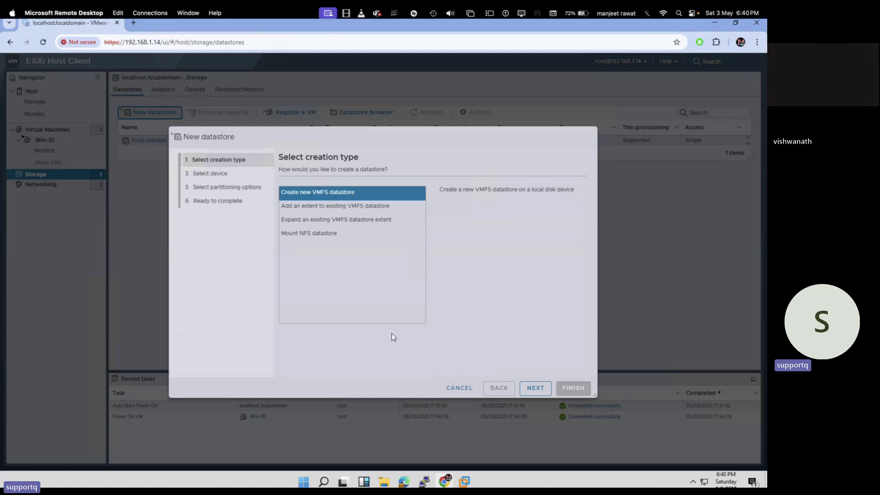
pyautogui.click(535, 388)
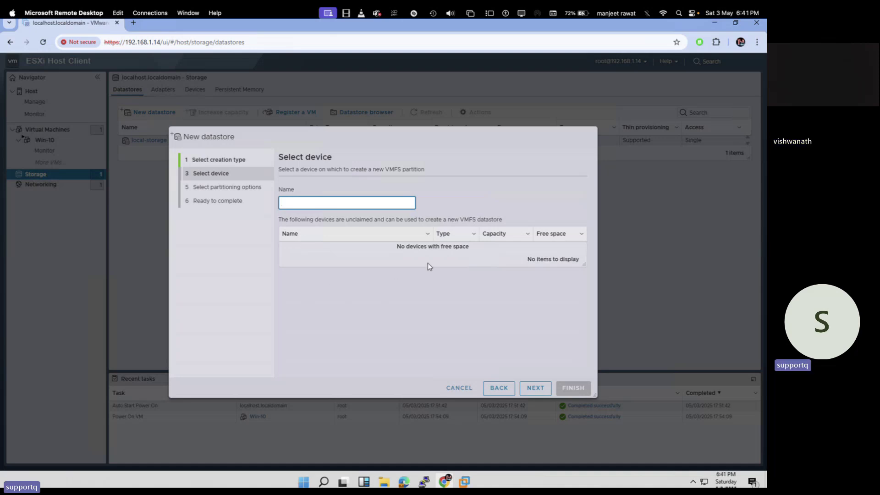
pyautogui.click(457, 388)
pyautogui.click(40, 184)
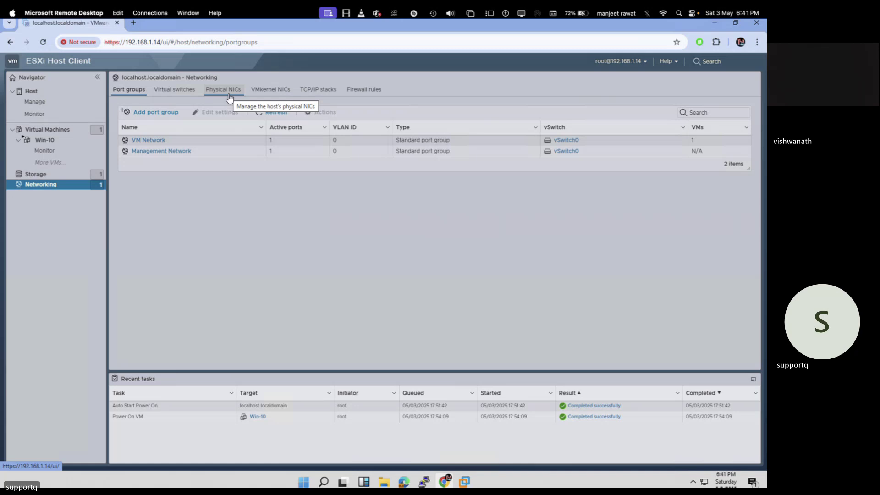
pyautogui.click(153, 153)
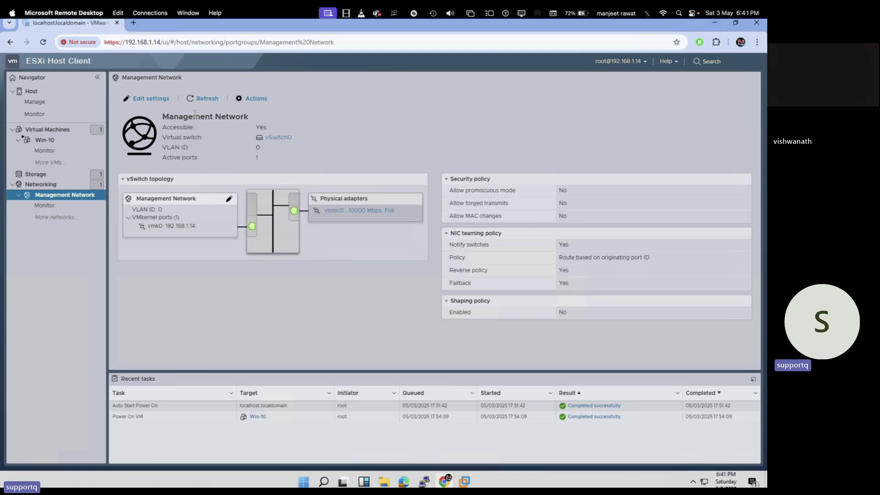
pyautogui.click(40, 183)
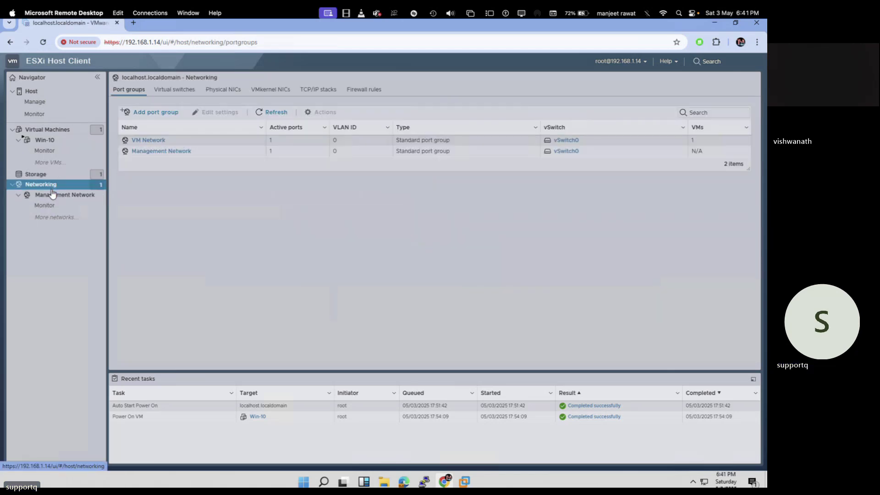
pyautogui.click(59, 195)
pyautogui.click(40, 184)
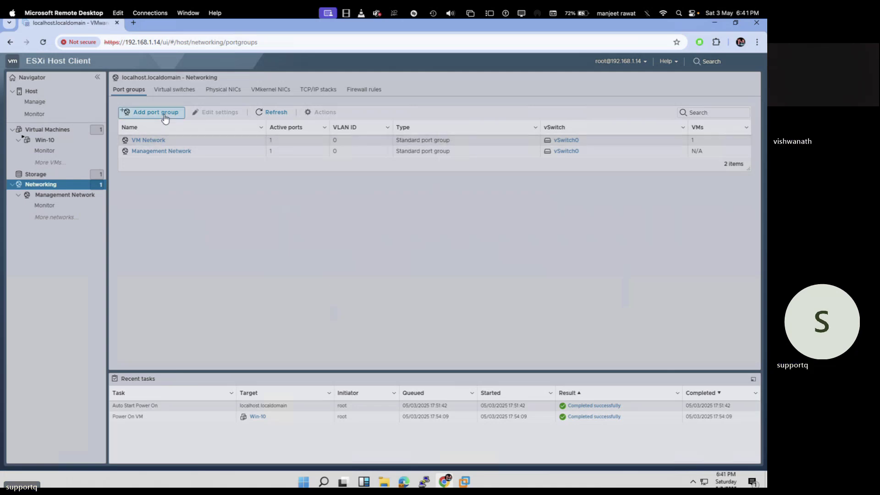
# Browse the VMkernel NICs, physical NICs, TCP/IP stacks, virtual switches and port groups tabs.
pyautogui.click(265, 89)
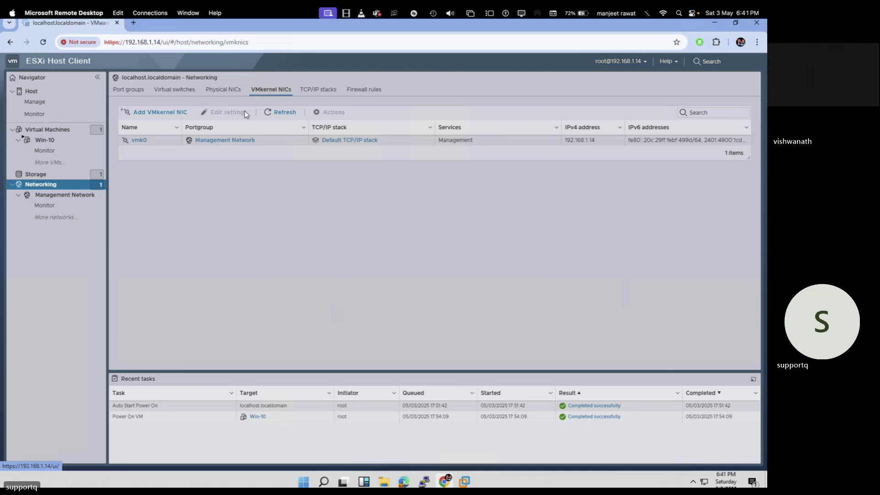
pyautogui.click(220, 90)
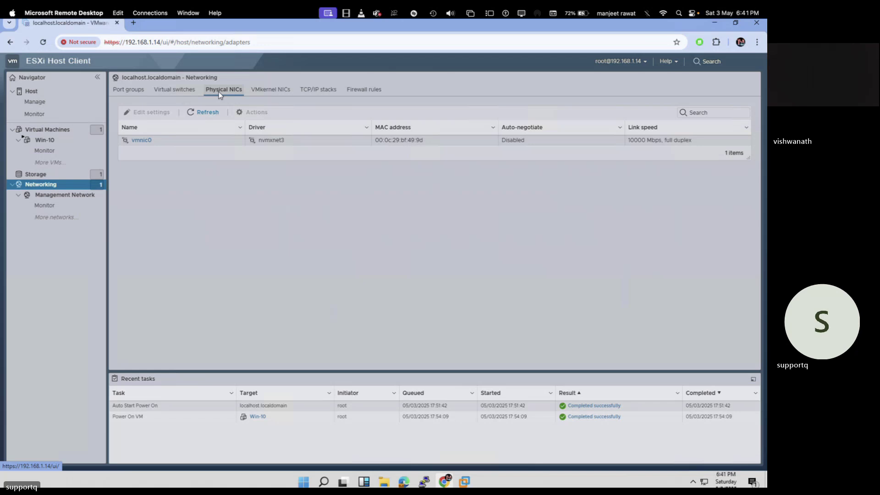
pyautogui.click(275, 91)
pyautogui.click(331, 92)
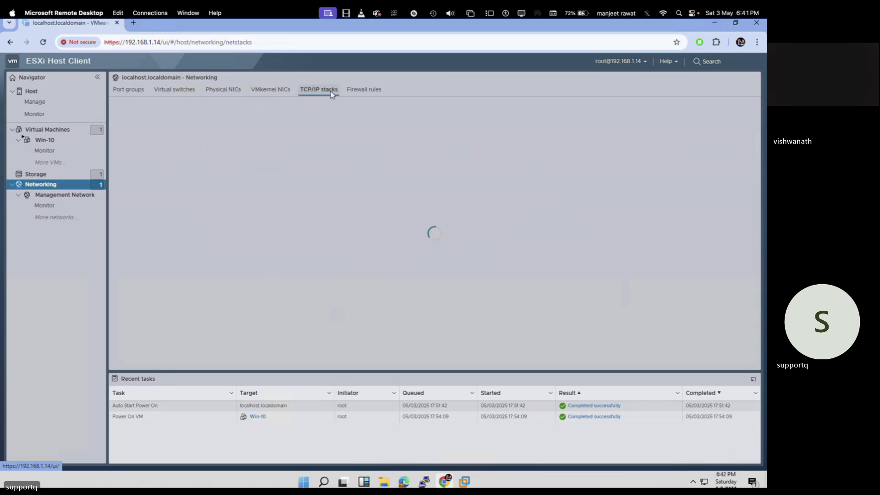
pyautogui.click(264, 91)
pyautogui.click(212, 90)
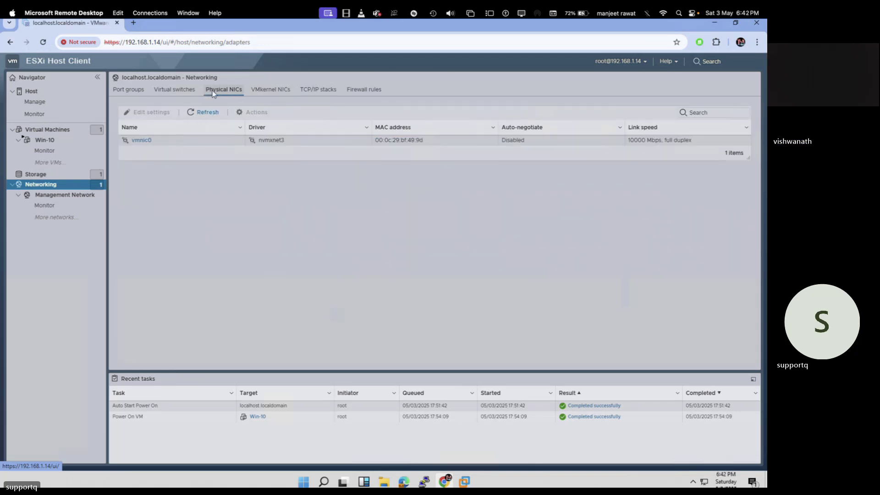
pyautogui.click(164, 90)
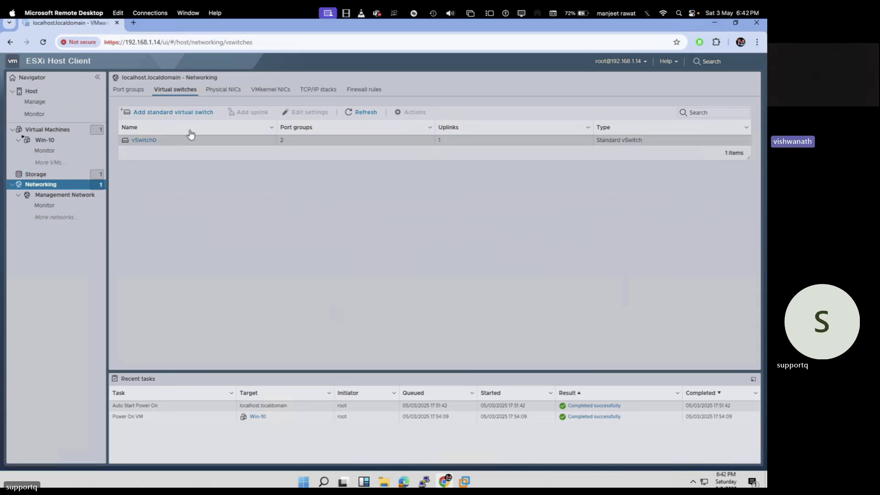
pyautogui.click(133, 90)
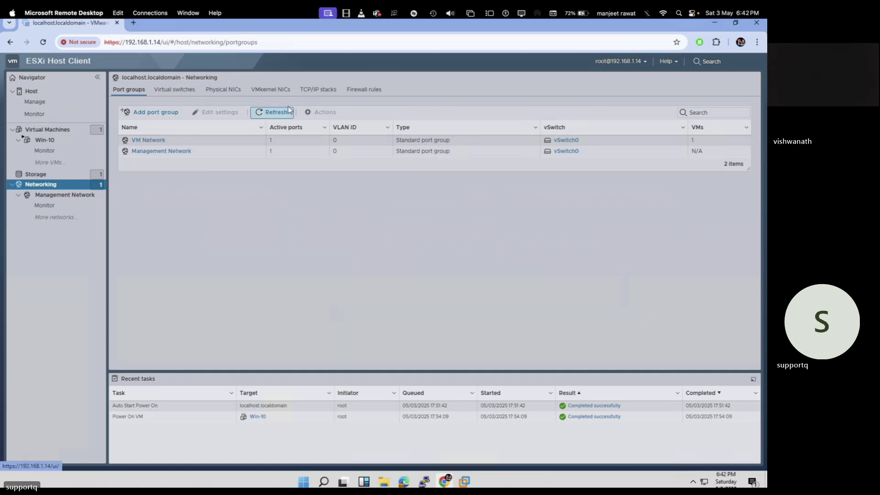
# Review the TCP/IP stacks and the vmk0 VMkernel adapter details, then return to Storage datastores.
pyautogui.click(333, 94)
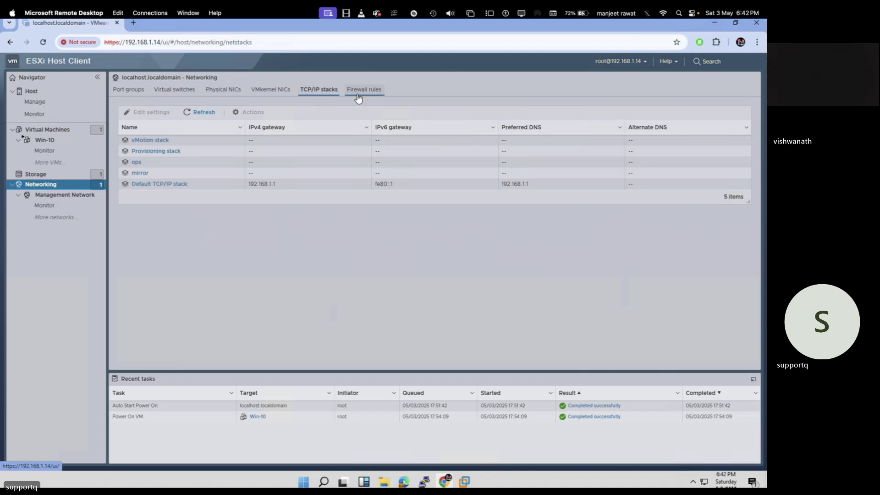
pyautogui.click(266, 92)
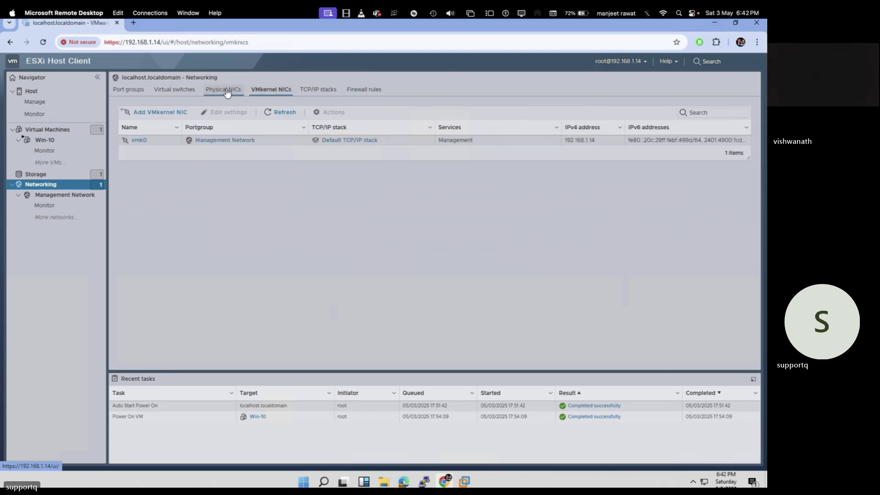
pyautogui.click(279, 113)
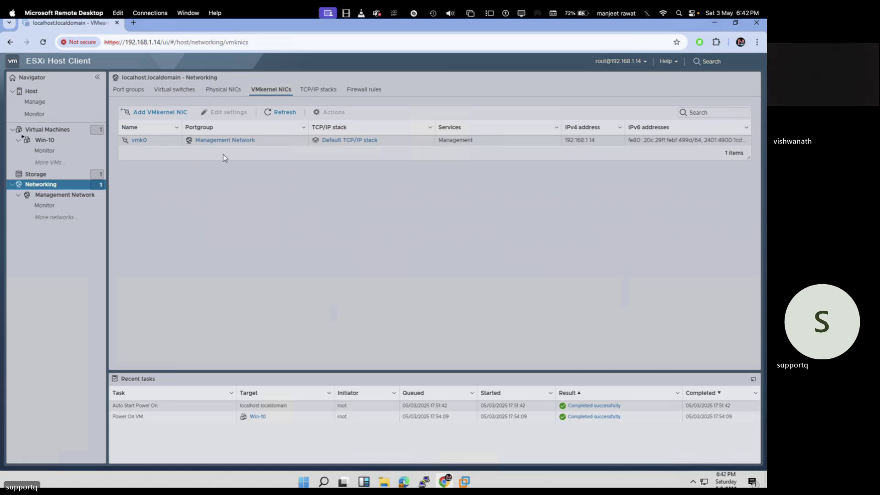
pyautogui.click(137, 140)
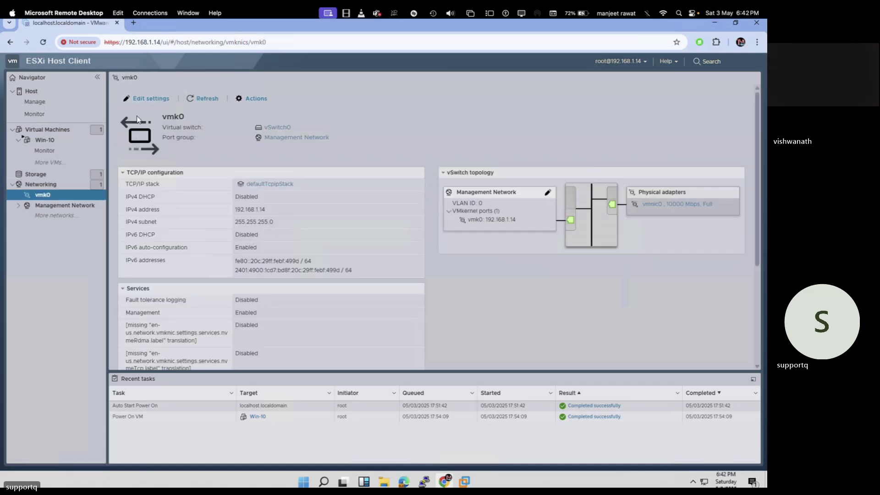
pyautogui.click(41, 176)
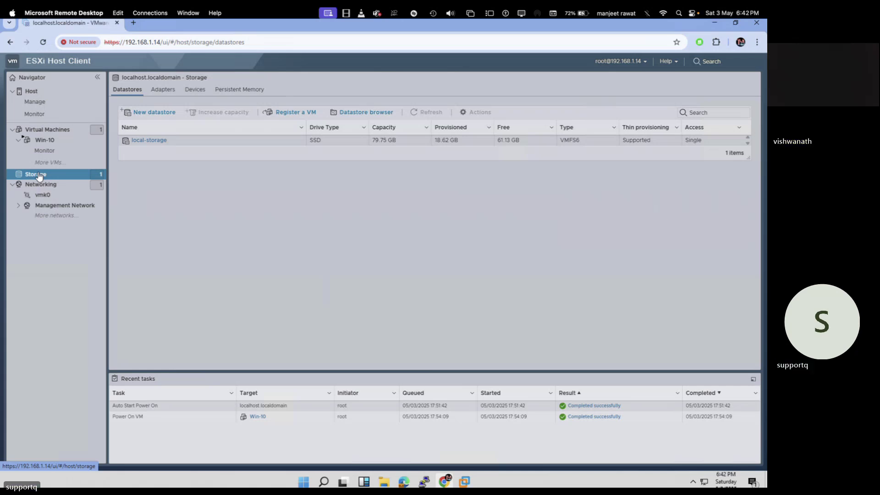
pyautogui.click(39, 176)
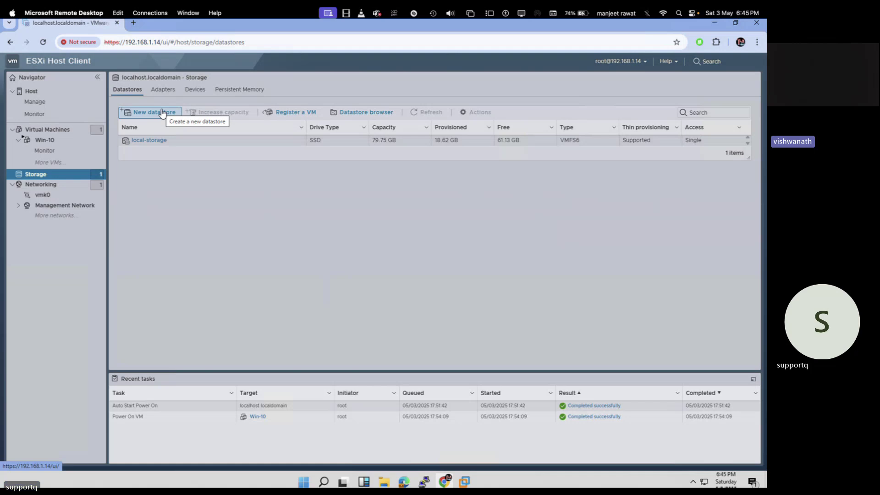
pyautogui.hotkey('ctrl', 'Left')
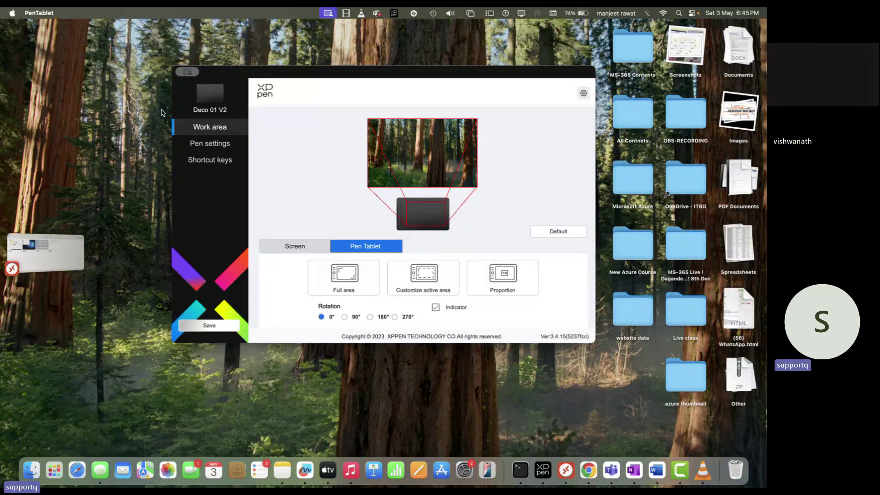
pyautogui.hotkey('ctrl', 'Right')
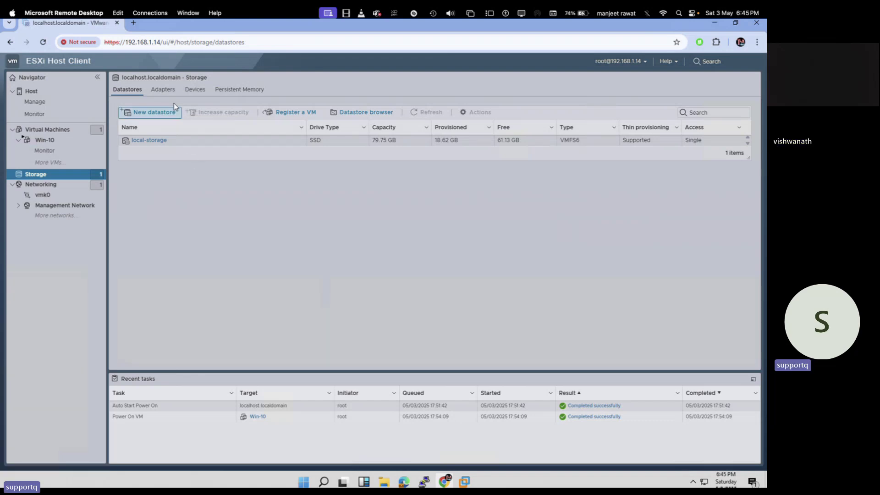
# On Storage Adapters, set Software iSCSI to Enabled.
pyautogui.click(168, 91)
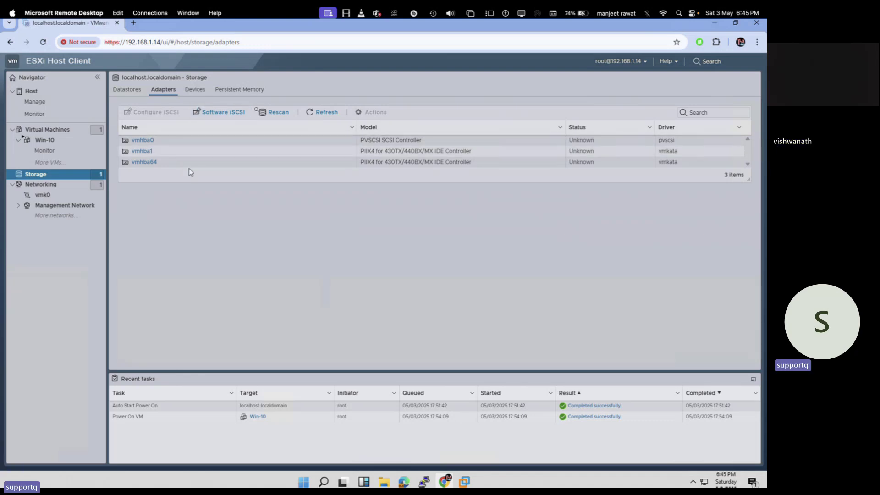
pyautogui.click(229, 116)
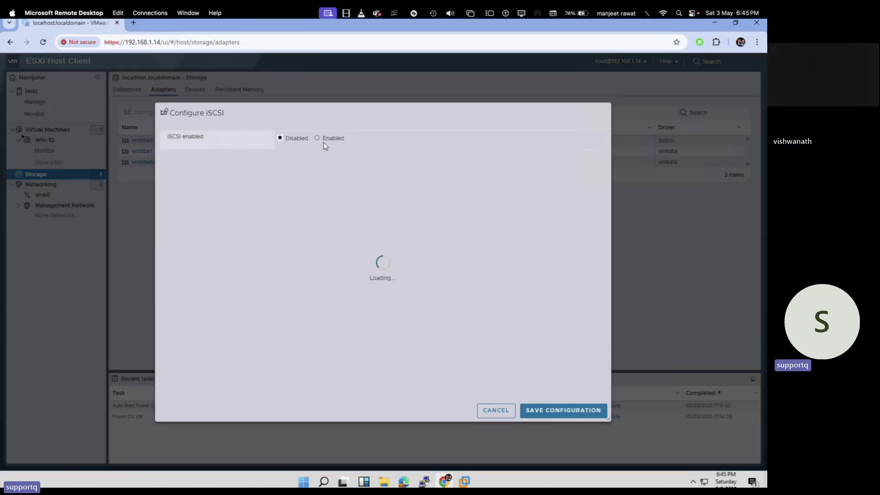
pyautogui.click(321, 139)
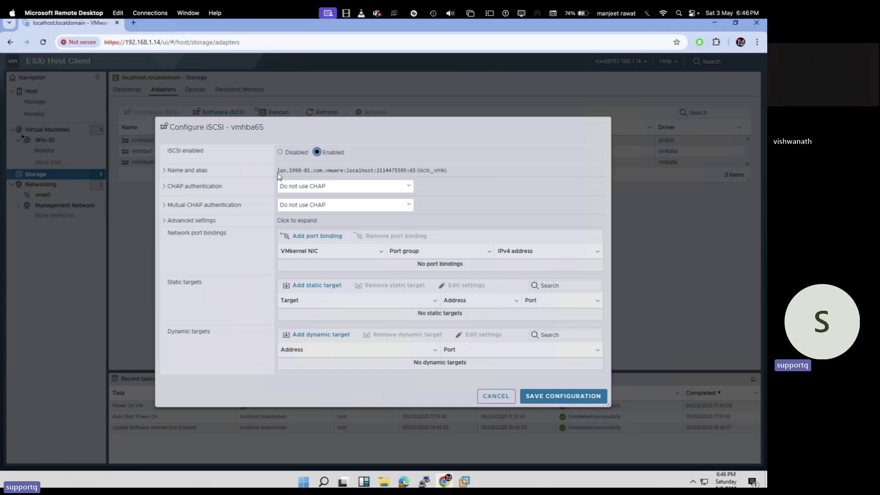
pyautogui.moveTo(409, 170); pyautogui.dragTo(285, 164)
pyautogui.click(454, 144)
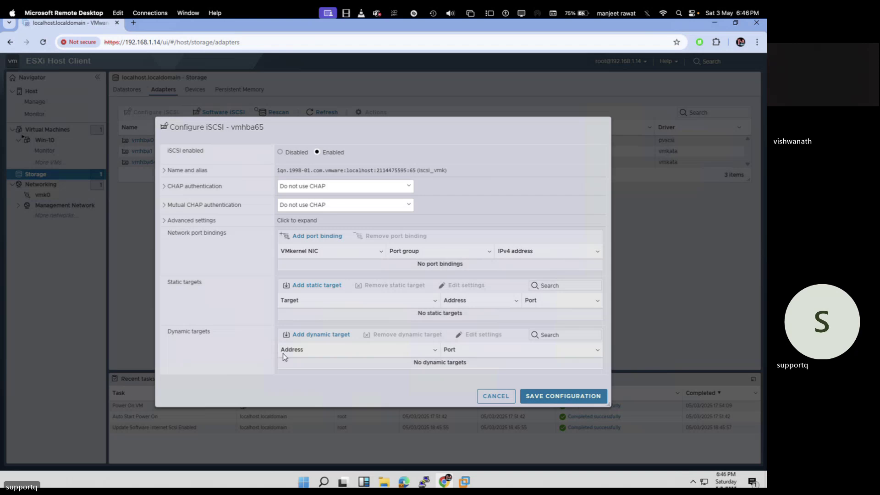
# Add a dynamic iSCSI target with address 192.168.1.18.
pyautogui.click(326, 342)
pyautogui.click(334, 362)
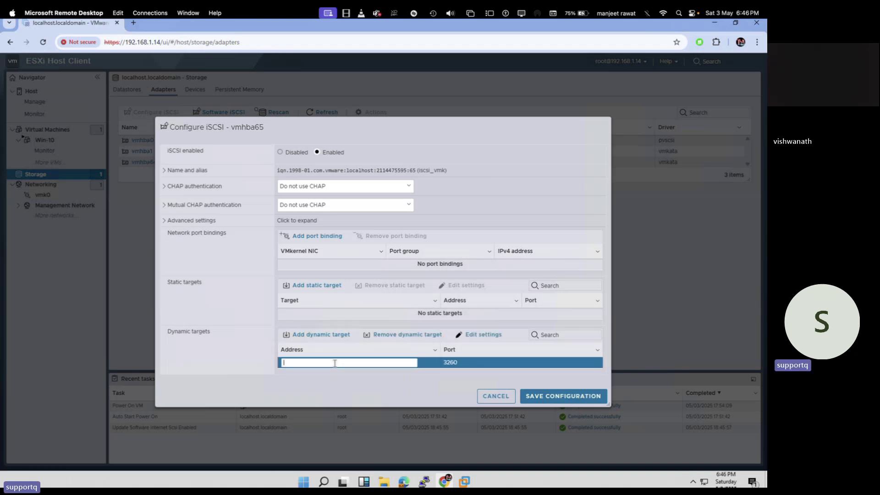
pyautogui.write('192')
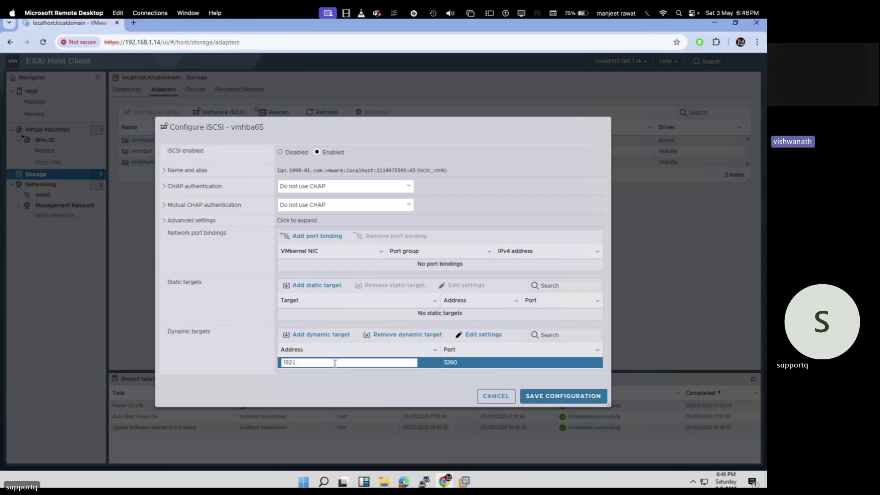
pyautogui.write('.168.')
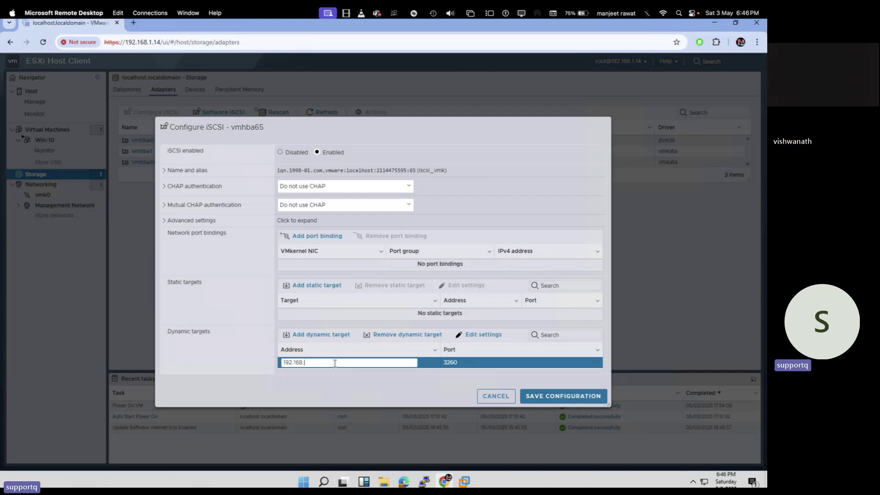
pyautogui.write('1.18')
# Save the iSCSI configuration and refresh the adapters until vmhba65 shows Online.
pyautogui.click(561, 397)
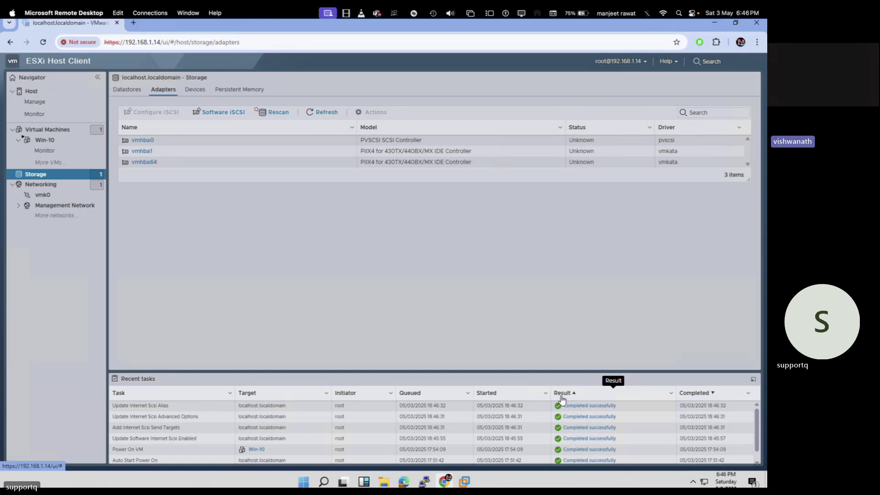
pyautogui.click(320, 110)
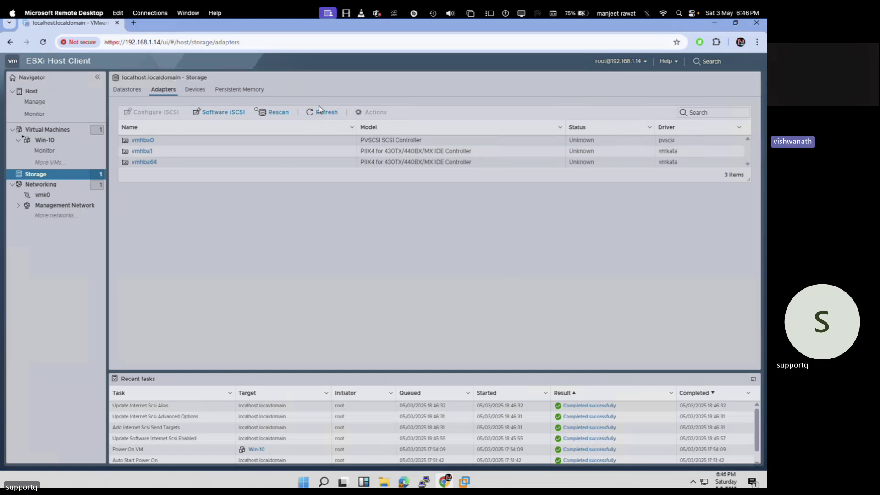
pyautogui.click(320, 112)
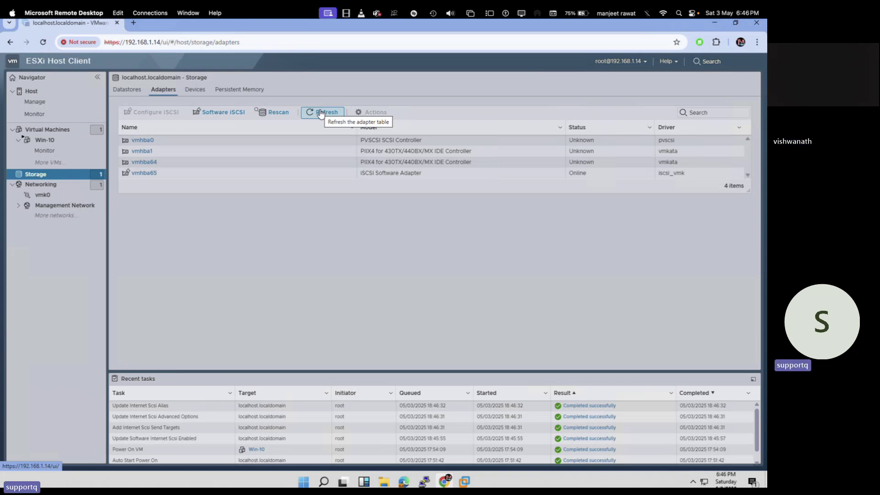
pyautogui.click(320, 114)
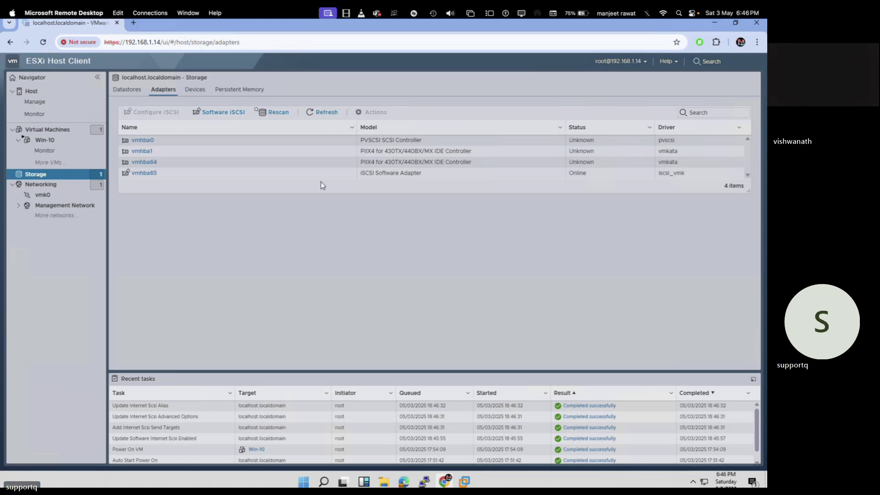
pyautogui.press('super+Tab')
pyautogui.press('super+Tab')
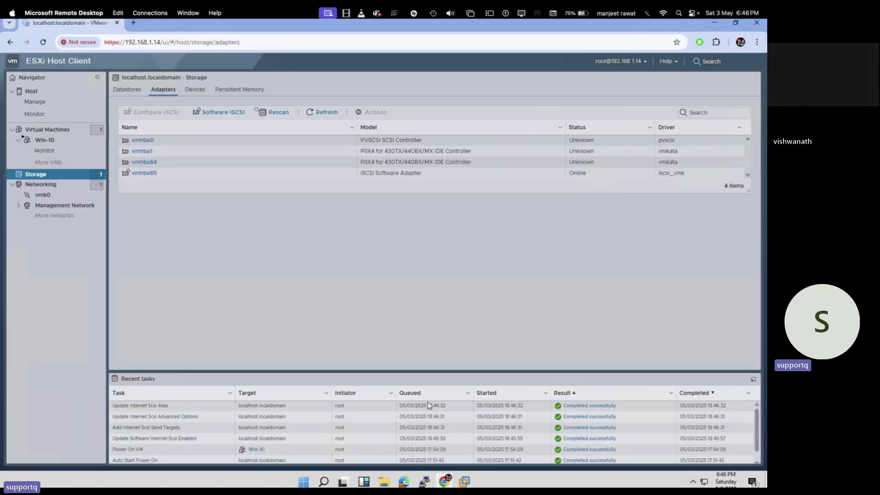
# In Server Manager's iSCSI view, cancel the Import iSCSI Virtual Disk wizard that was opened.
pyautogui.click(539, 422)
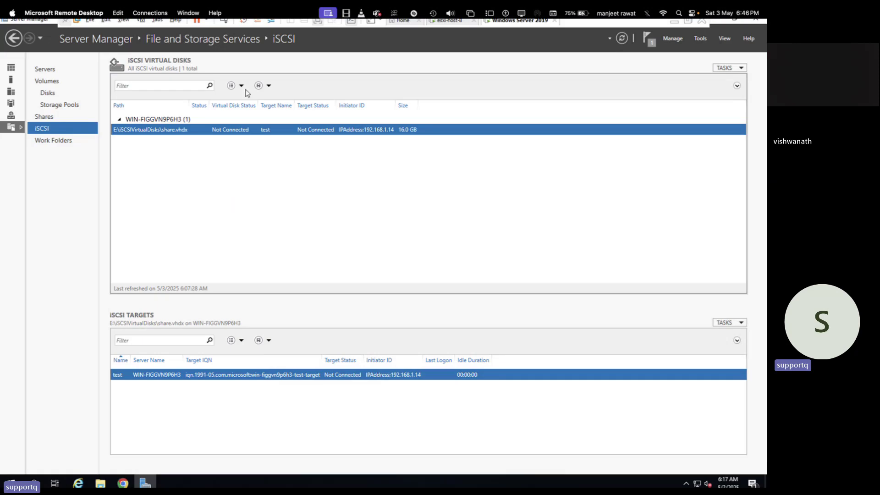
pyautogui.rightClick(244, 165)
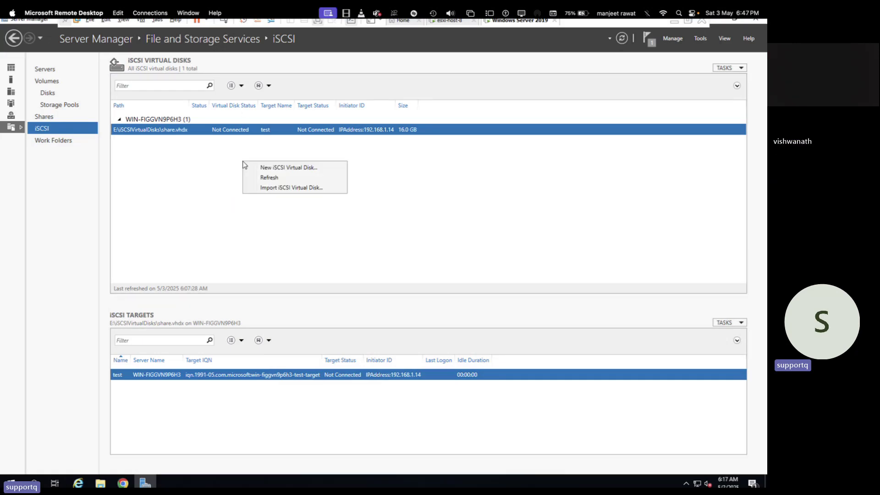
pyautogui.click(280, 187)
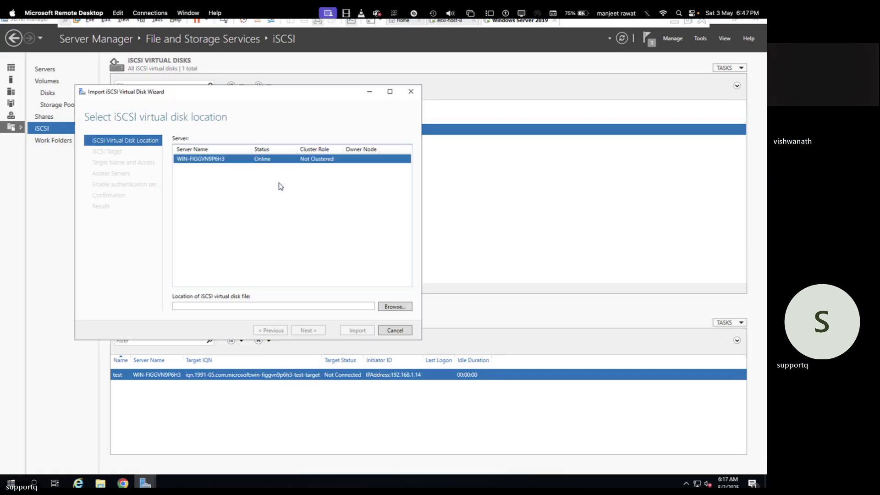
pyautogui.click(411, 91)
pyautogui.click(434, 279)
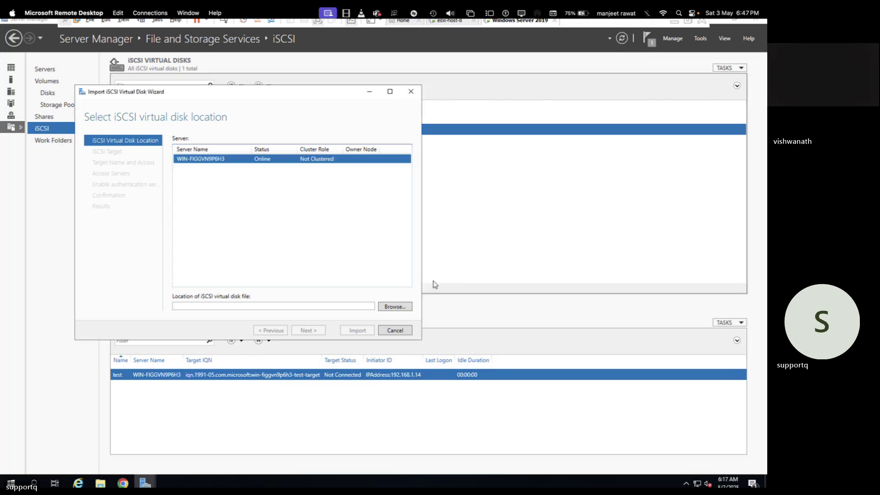
pyautogui.click(411, 94)
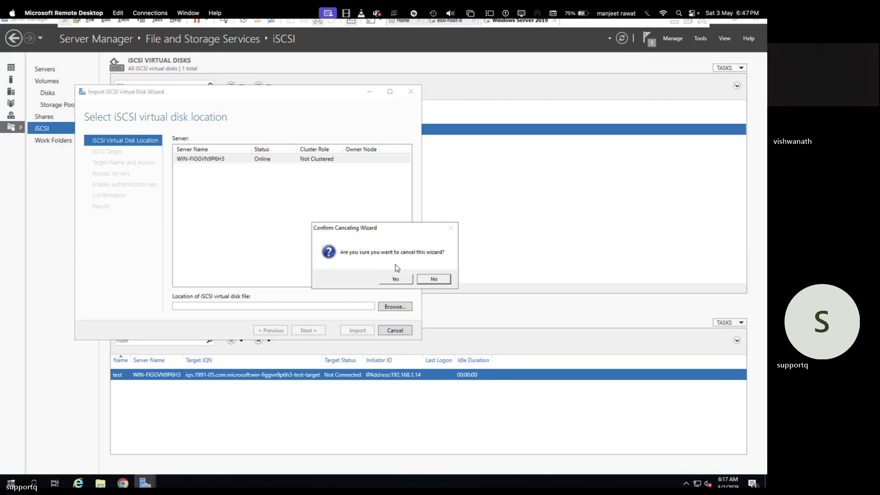
pyautogui.click(398, 278)
# Refresh the iSCSI disk list to show share.vhdx and target test Connected, then hide Server Manager.
pyautogui.rightClick(281, 230)
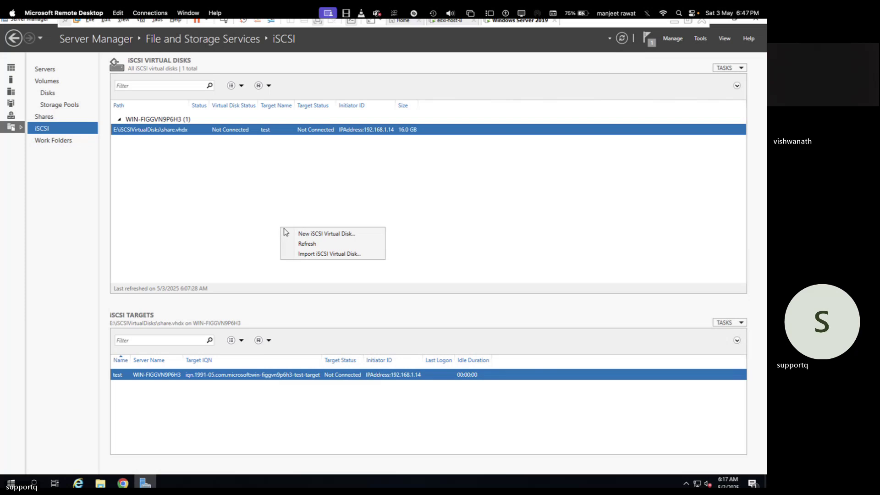
pyautogui.click(308, 246)
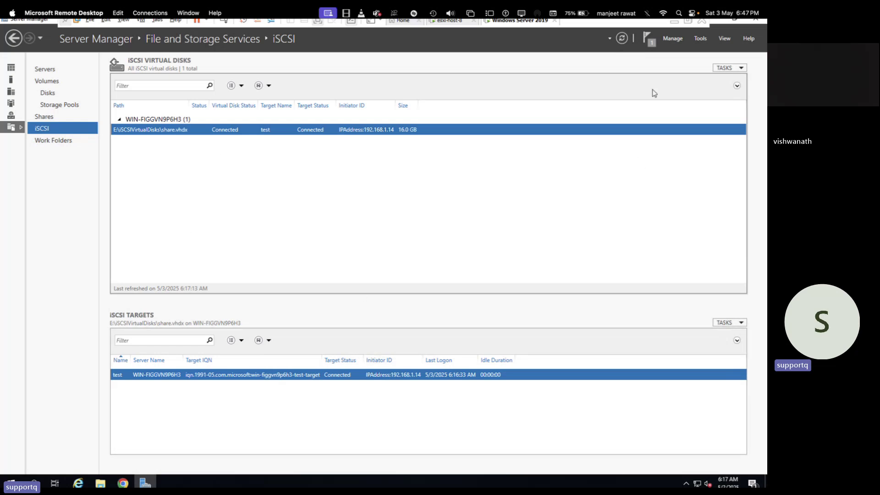
pyautogui.click(674, 21)
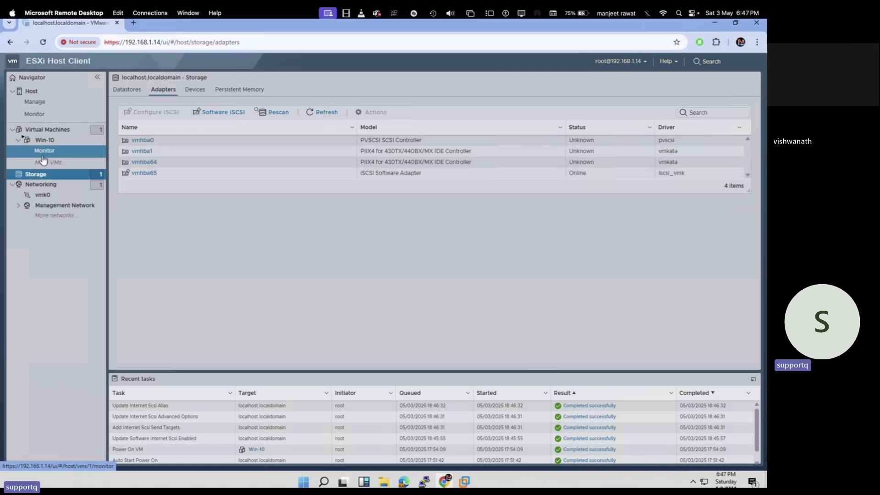
# Start a new VMFS datastore from Storage Datastores and name it share-storage.
pyautogui.click(40, 175)
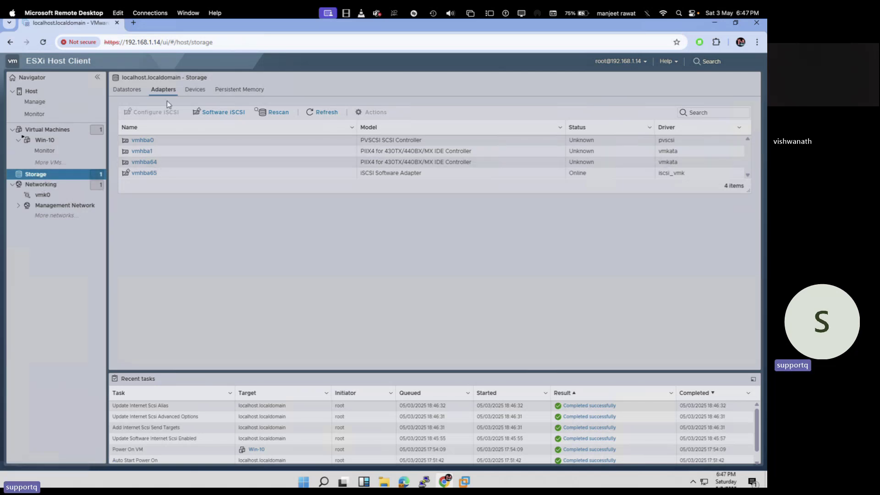
pyautogui.click(128, 88)
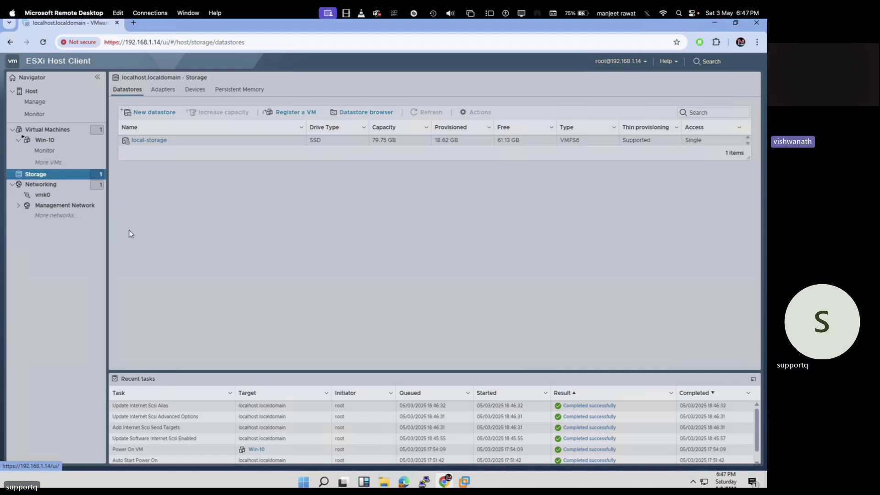
pyautogui.click(147, 111)
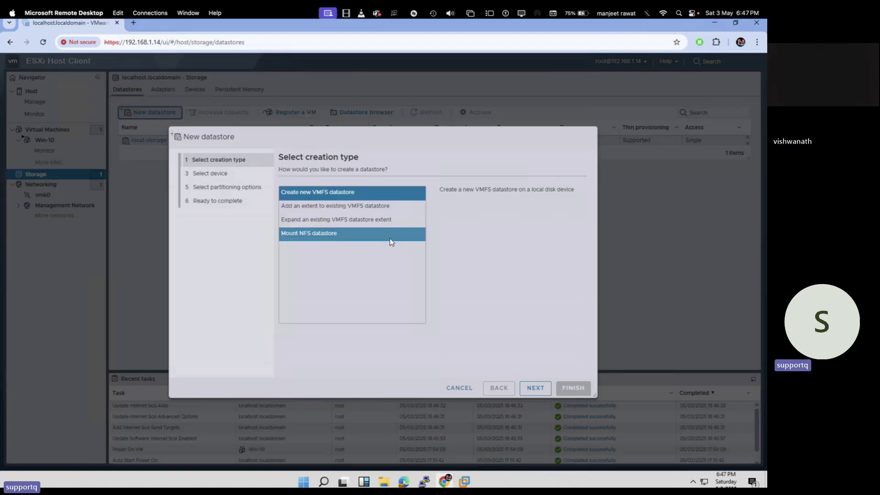
pyautogui.click(535, 388)
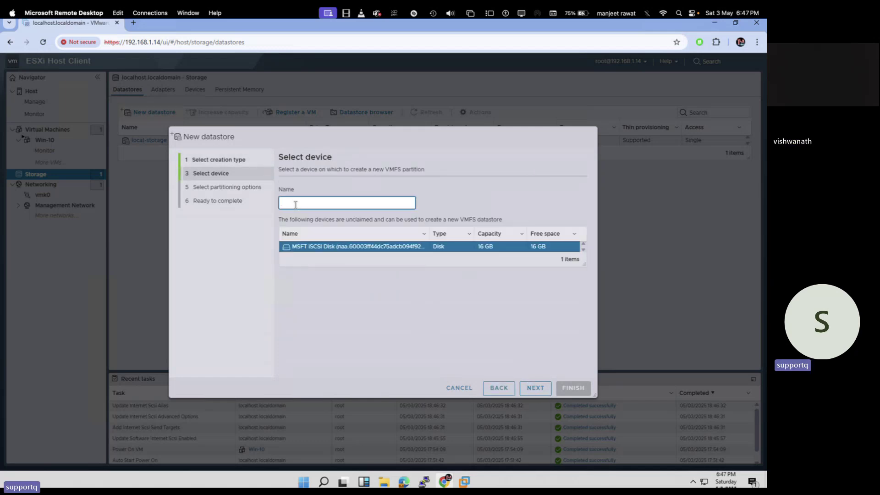
pyautogui.write('sg')
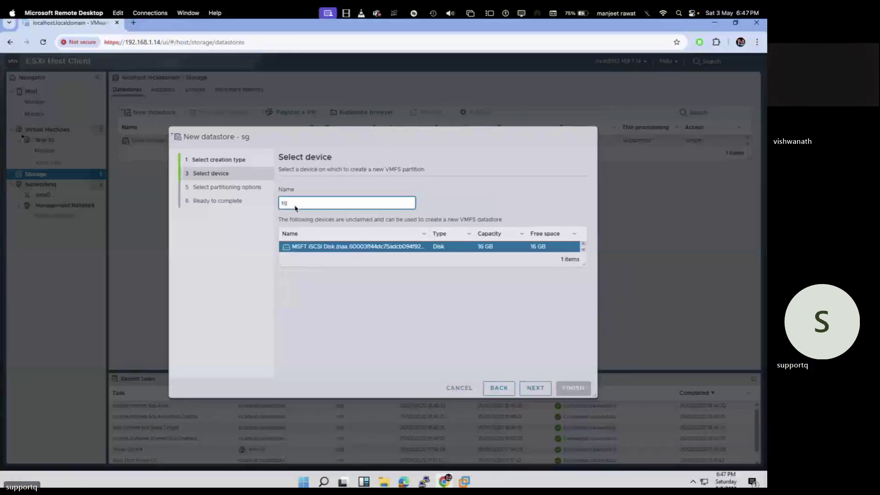
pyautogui.press('BackSpace')
pyautogui.write('tor')
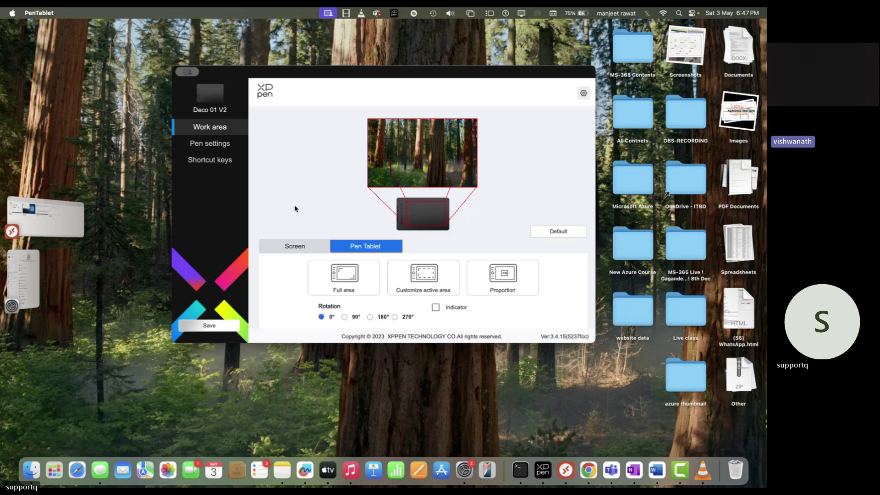
pyautogui.write('e-')
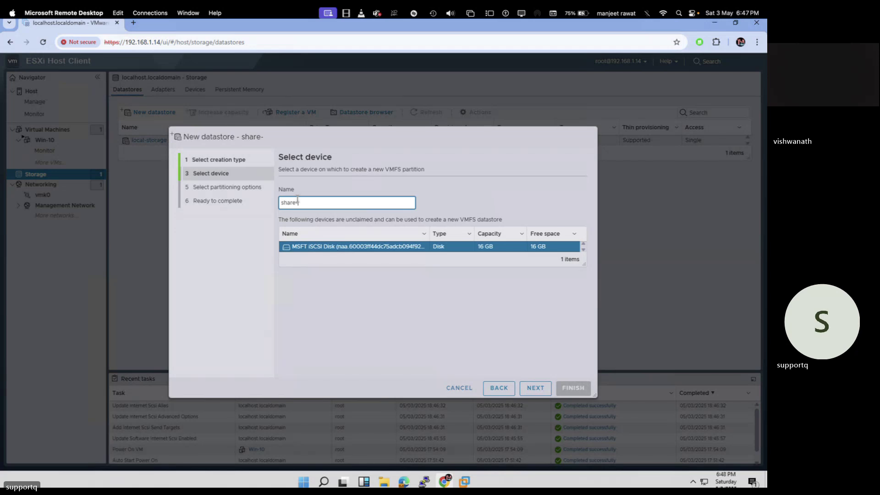
pyautogui.write('storage')
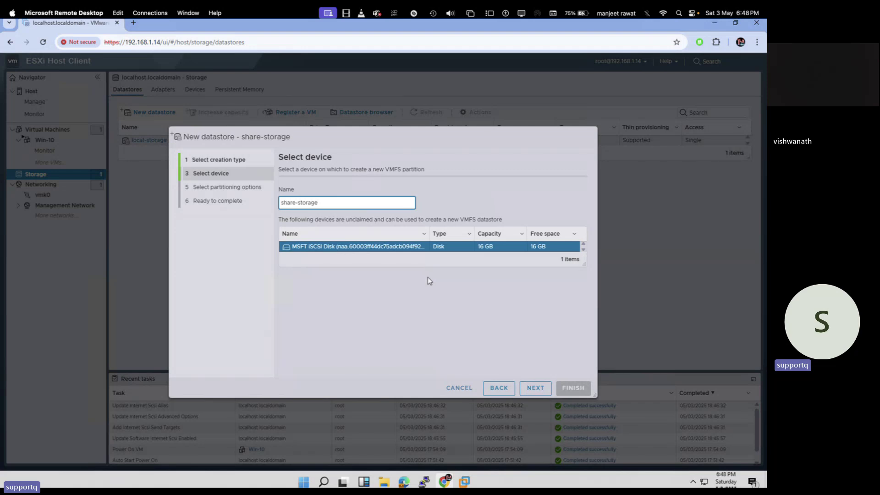
# Use the full 16 GB iSCSI disk with VMFS 6, finish, and confirm erasing the disk.
pyautogui.click(539, 388)
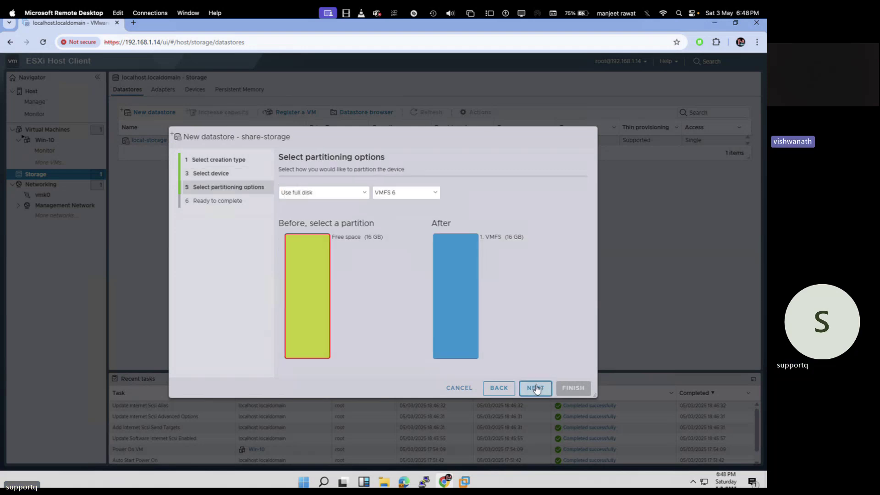
pyautogui.click(537, 388)
pyautogui.click(567, 387)
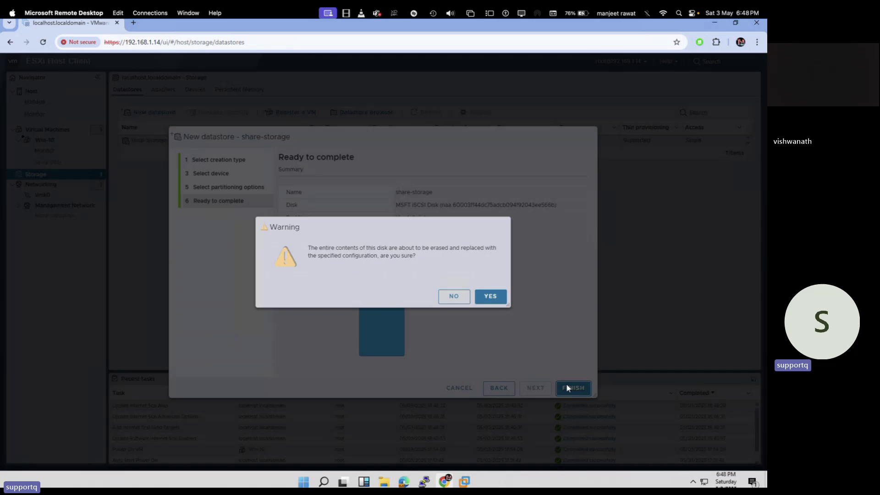
pyautogui.click(489, 296)
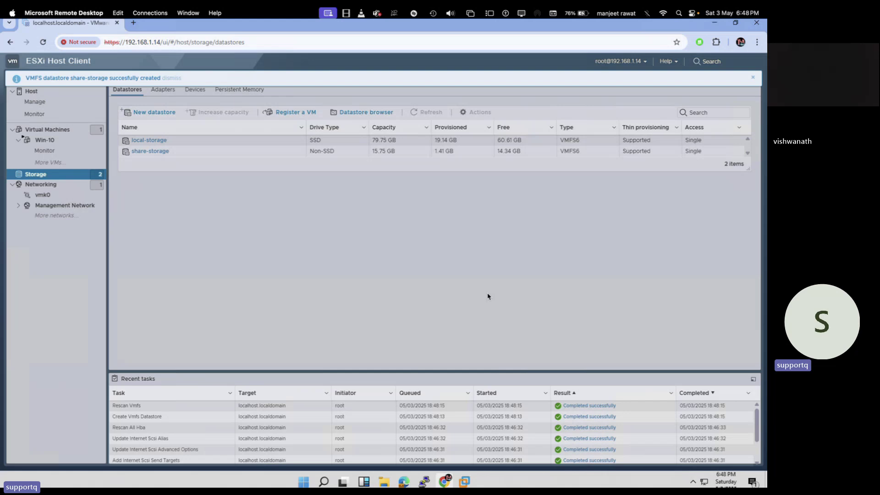
pyautogui.hotkey('ctrl', 'Left')
pyautogui.hotkey('ctrl', 'Right')
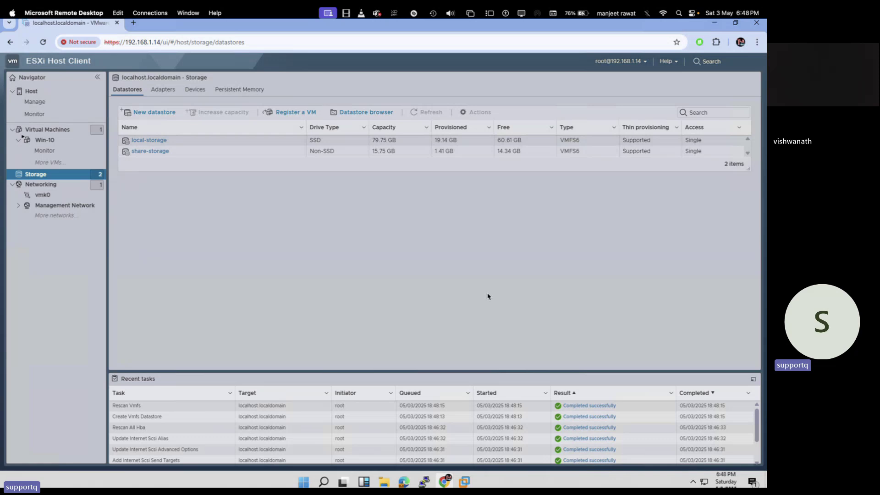
pyautogui.press('super+Tab')
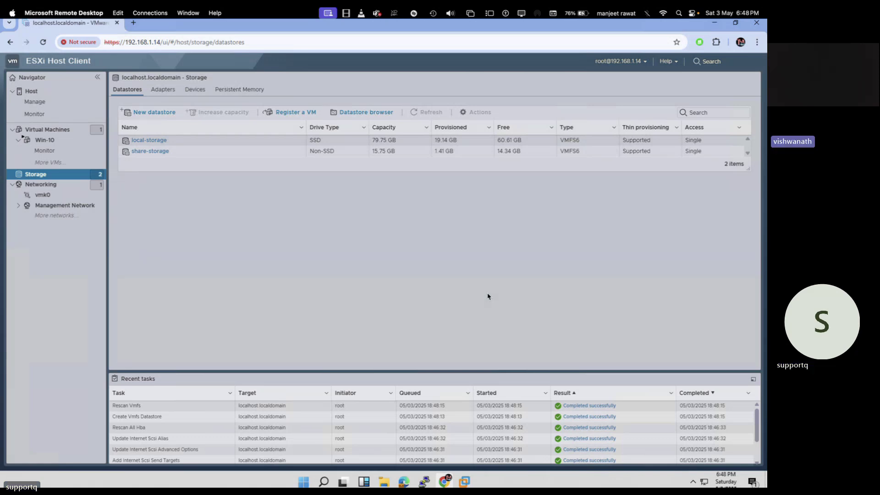
pyautogui.press('super+Tab')
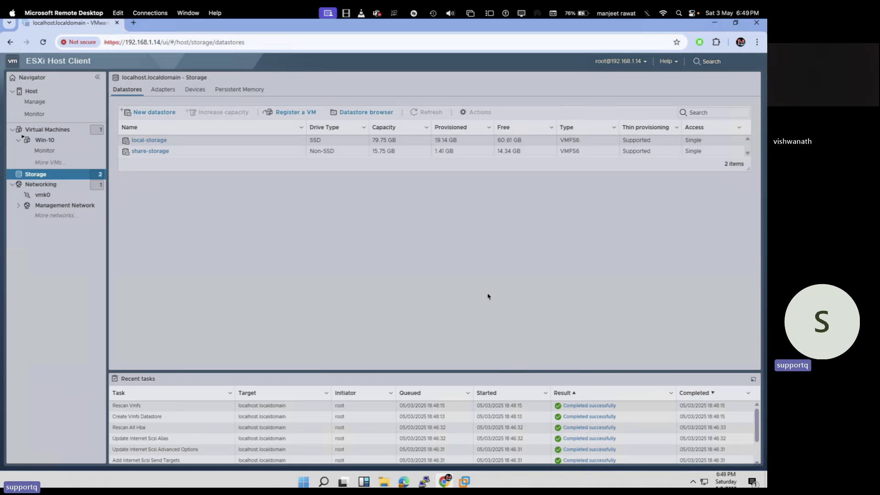
# Inspect the vmhba65 iSCSI Software Adapter details, then select it and open its Actions menu.
pyautogui.click(163, 88)
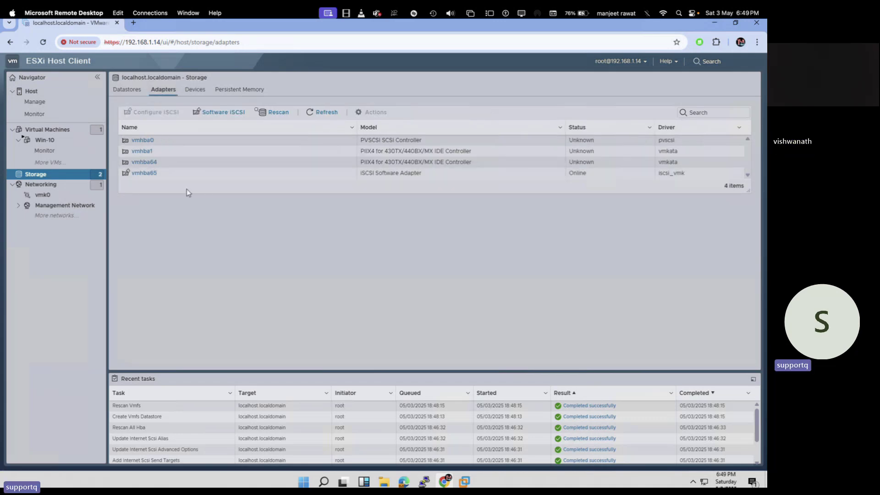
pyautogui.click(148, 176)
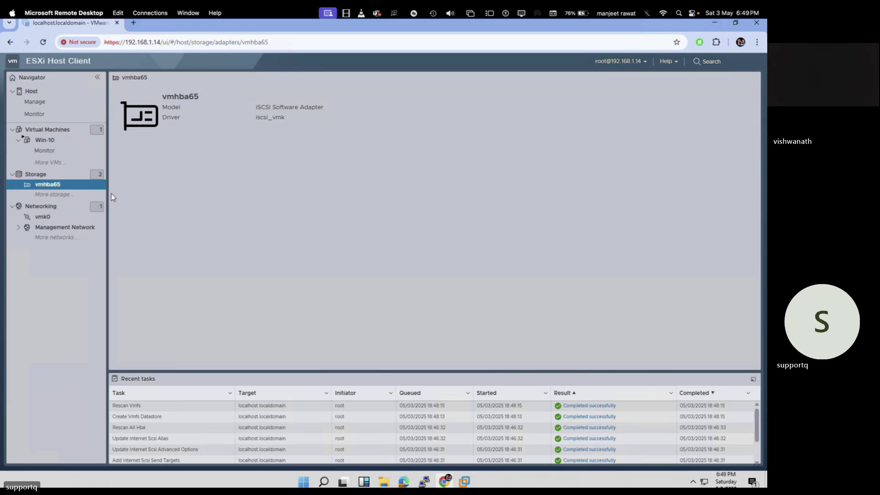
pyautogui.click(35, 174)
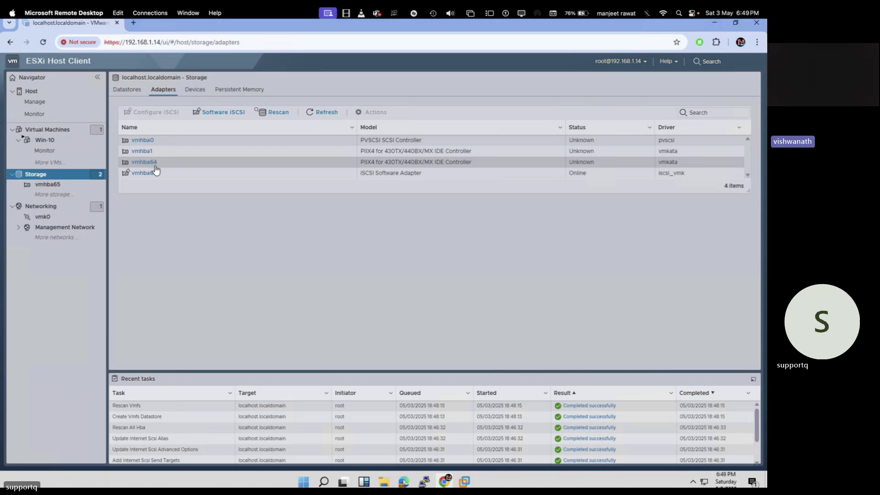
pyautogui.click(147, 173)
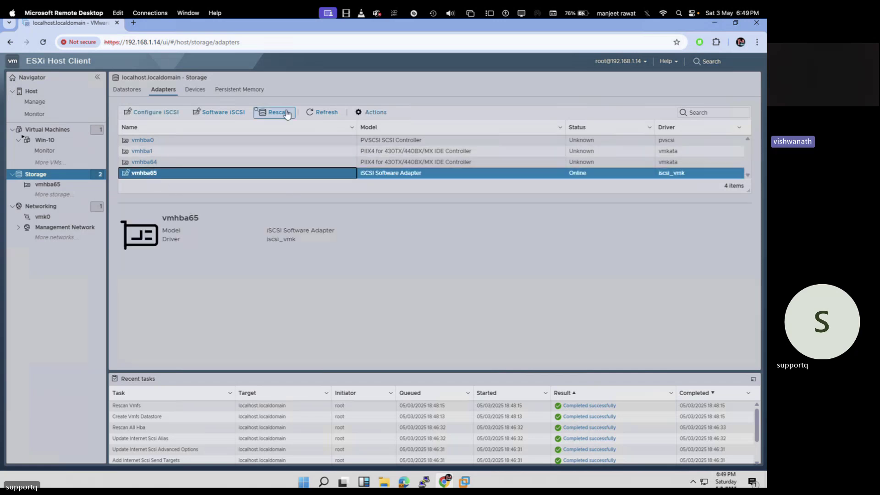
pyautogui.click(375, 113)
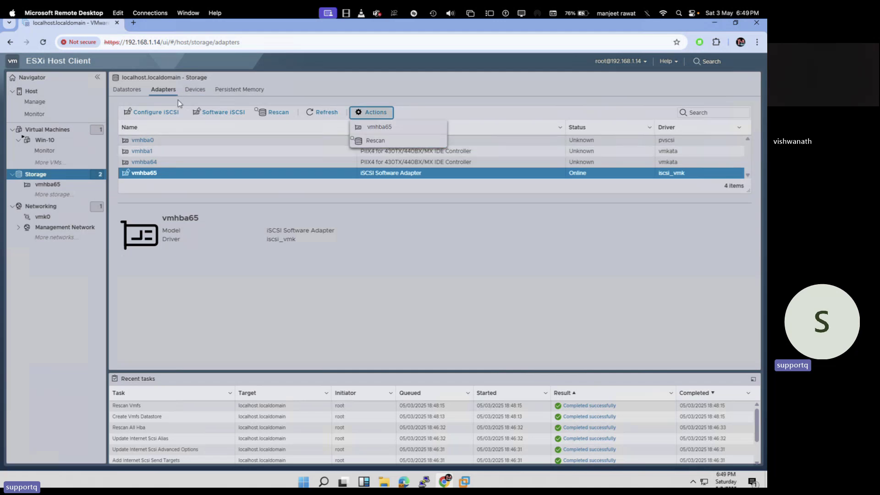
pyautogui.click(149, 173)
pyautogui.rightClick(150, 173)
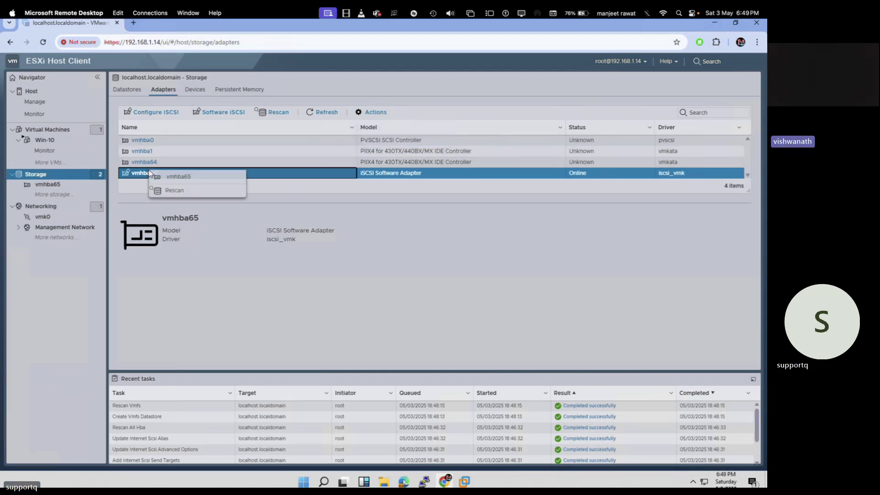
pyautogui.click(372, 113)
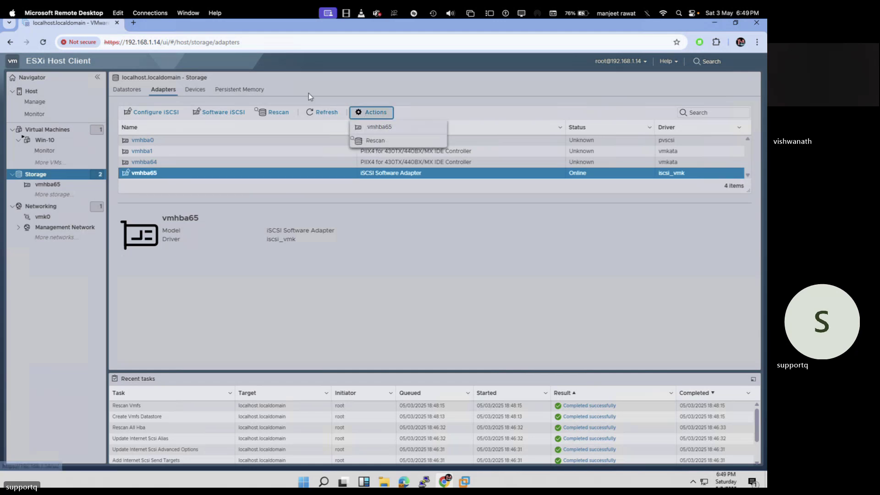
# Open Configure iSCSI for vmhba65 to view its targets at 192.168.1.18 port 3260.
pyautogui.click(153, 113)
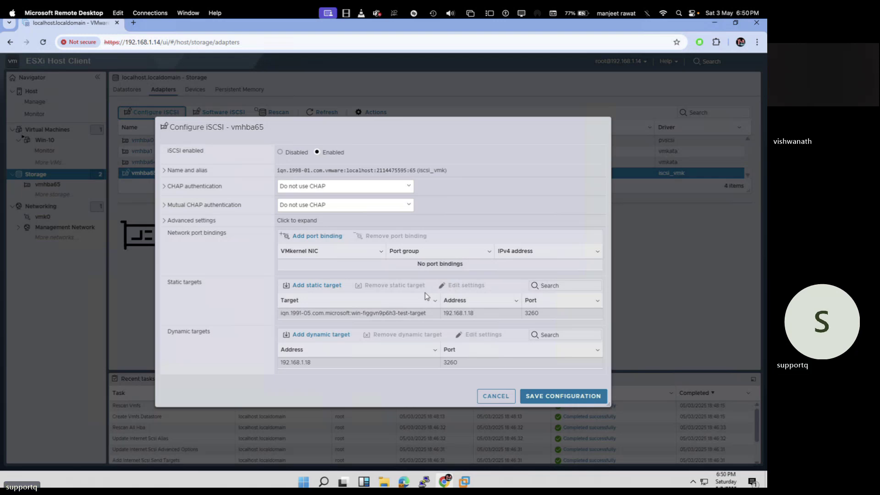
pyautogui.press('super+Tab')
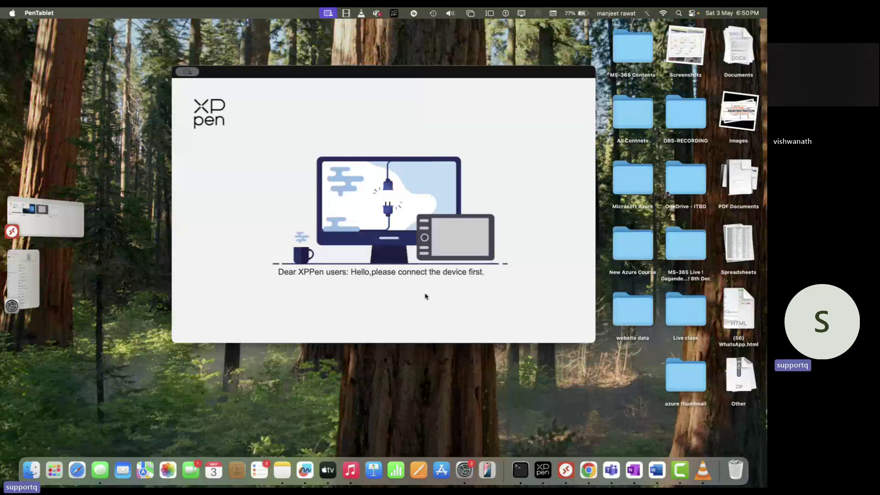
pyautogui.press('super+Tab')
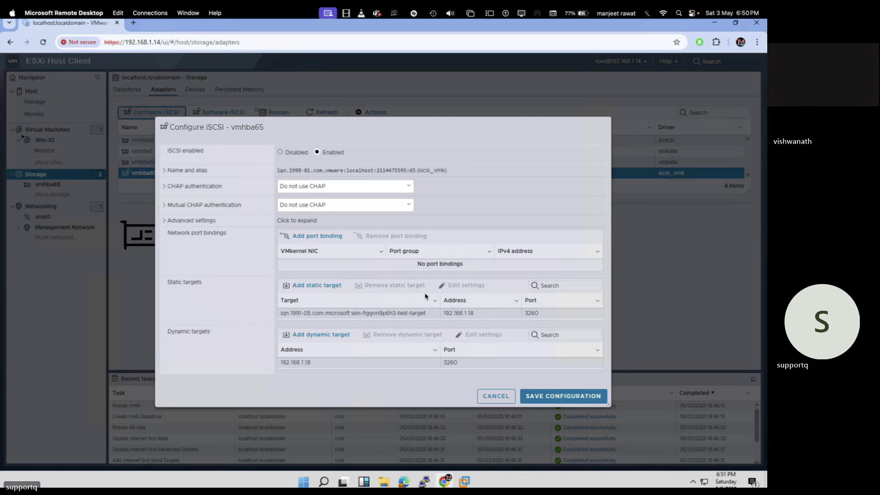
pyautogui.hotkey('ctrl', 'Left')
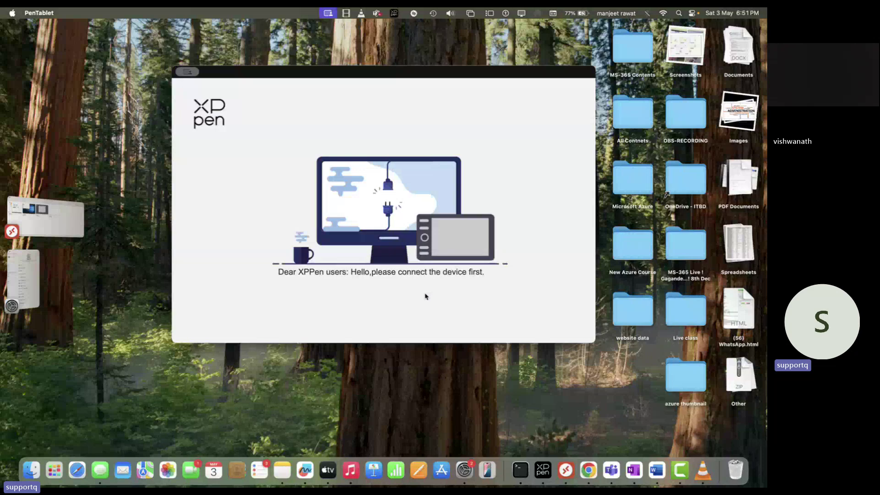
pyautogui.hotkey('ctrl', 'Right')
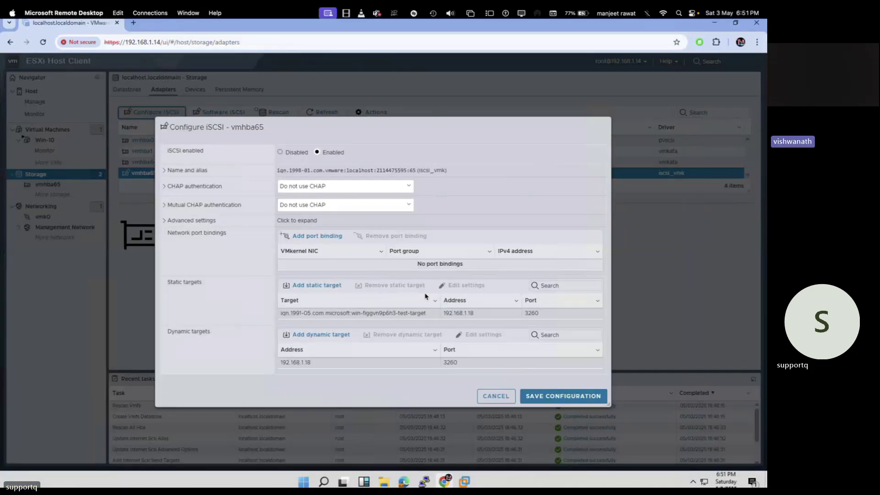